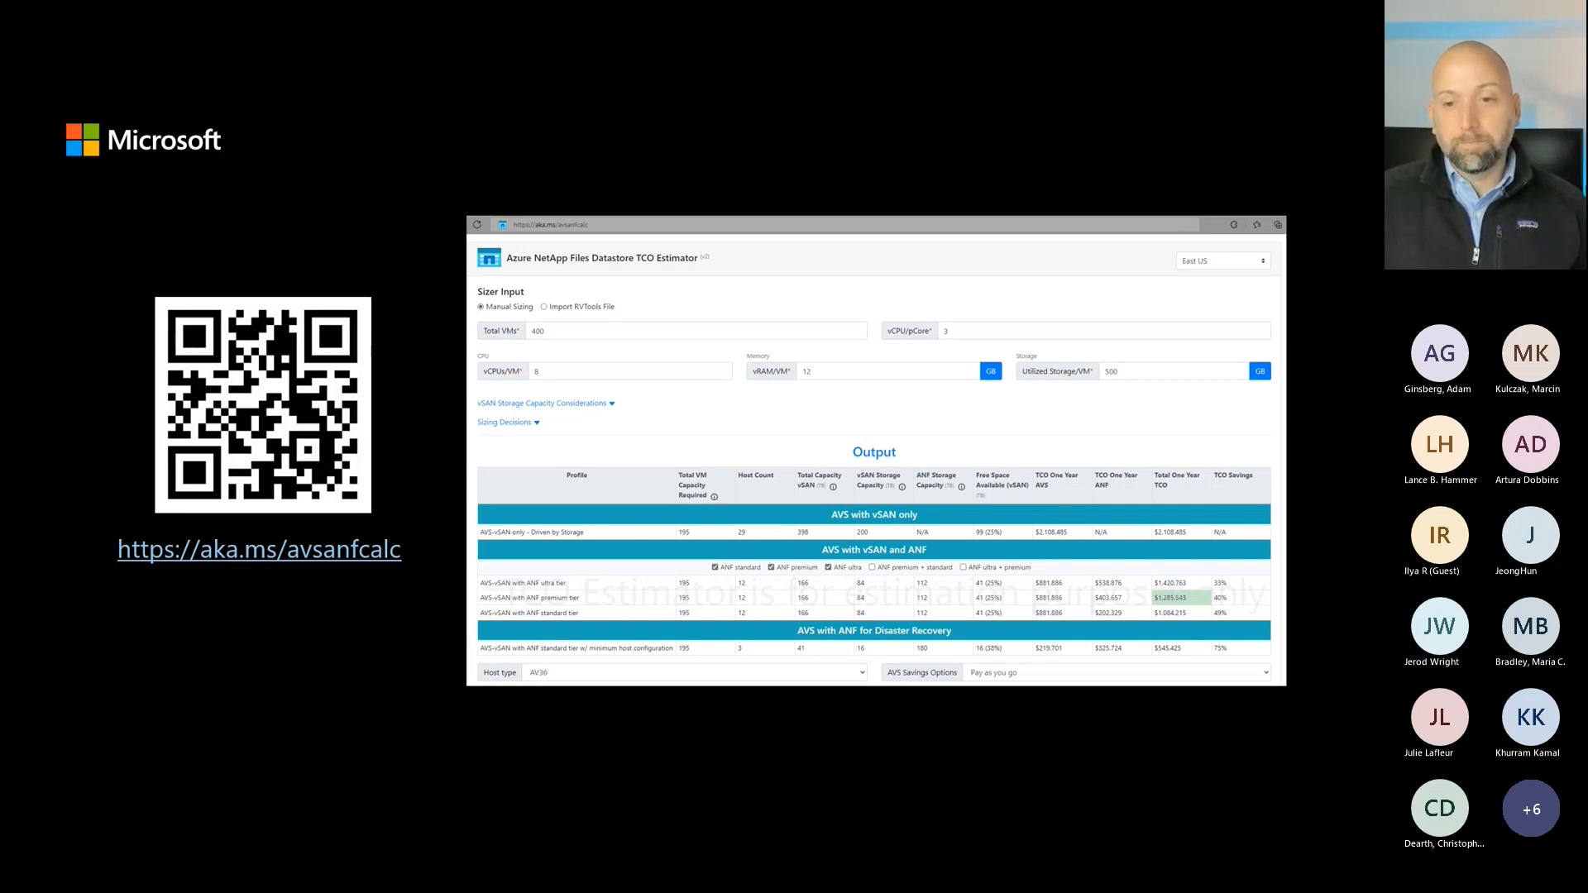
Step: Switch to the browser and examine the host counts and costs in the Azure NetApp Files Datastore TCO Estimator output table
left_click_drag(1383, 513, 880, 144)
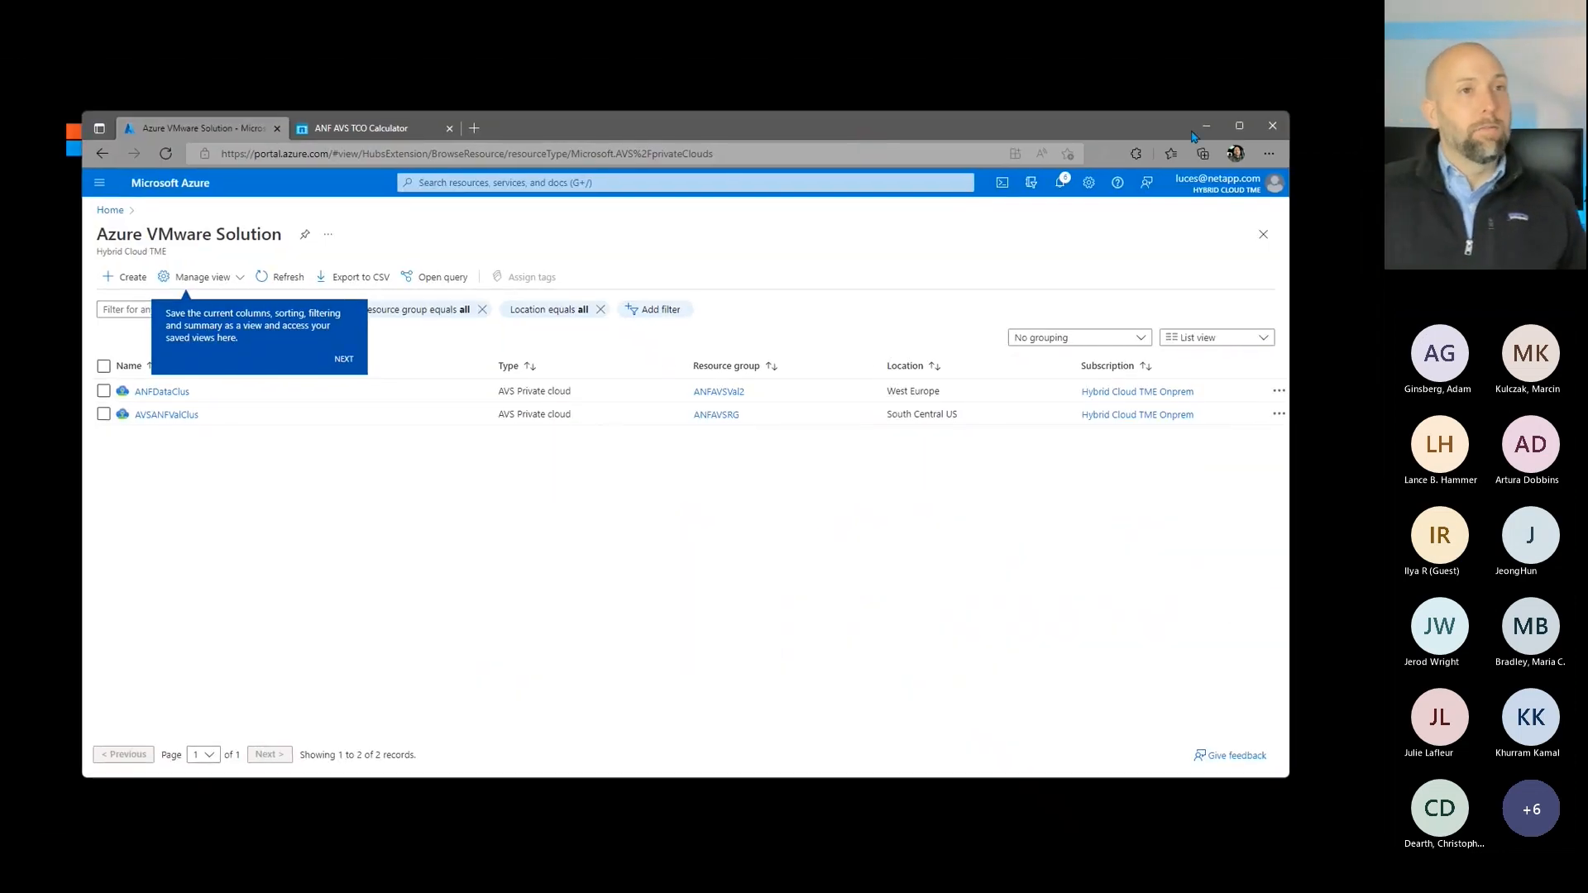
left_click(1241, 127)
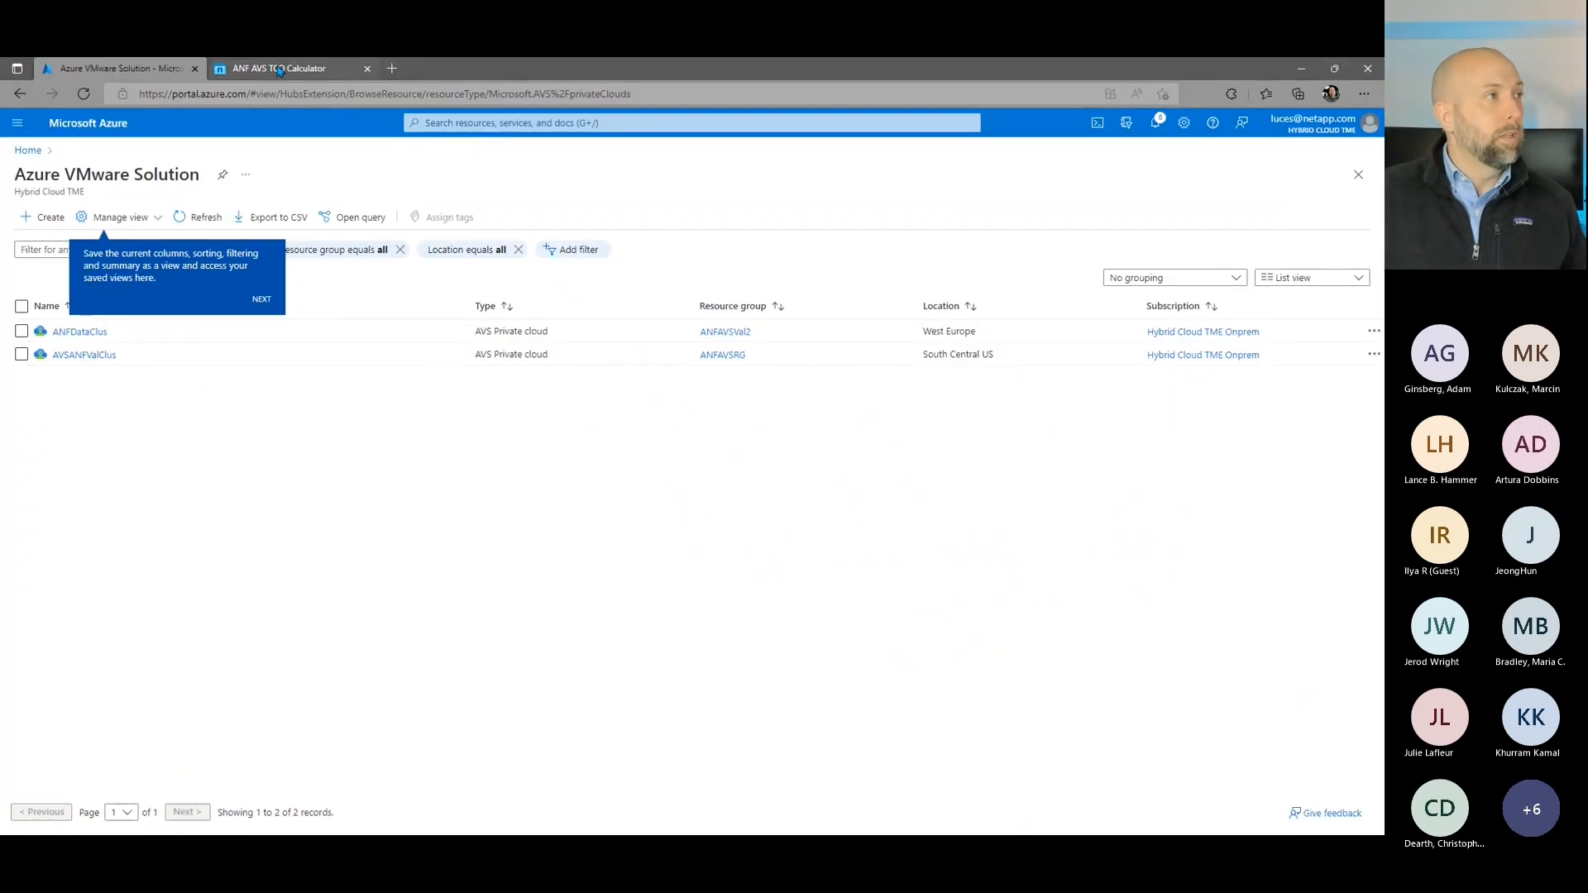
left_click(281, 68)
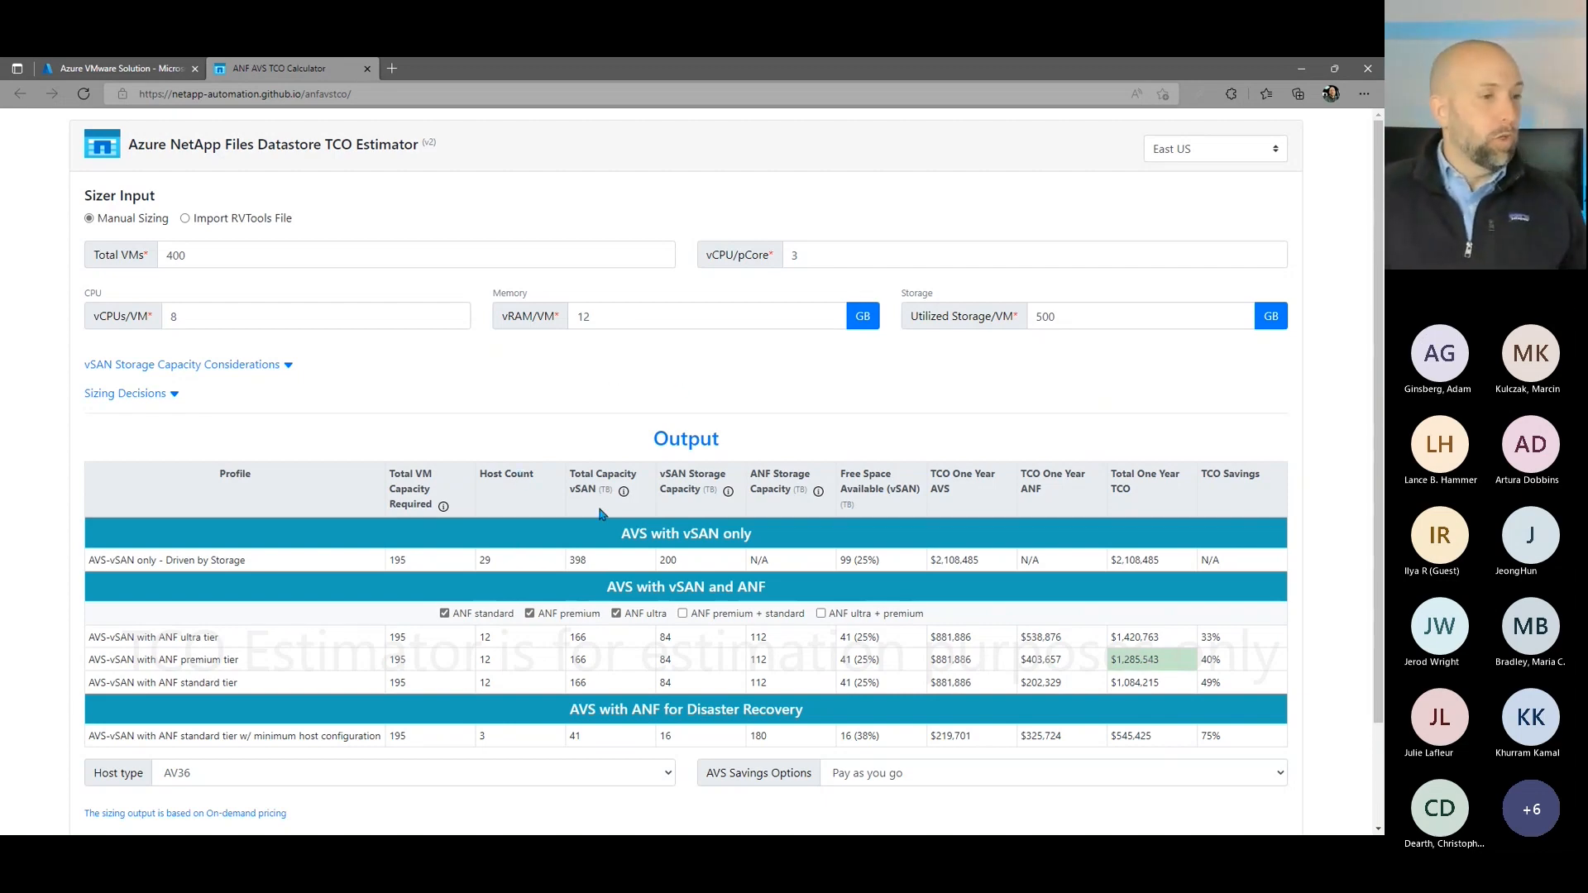
scroll(514, 541, "down", 3)
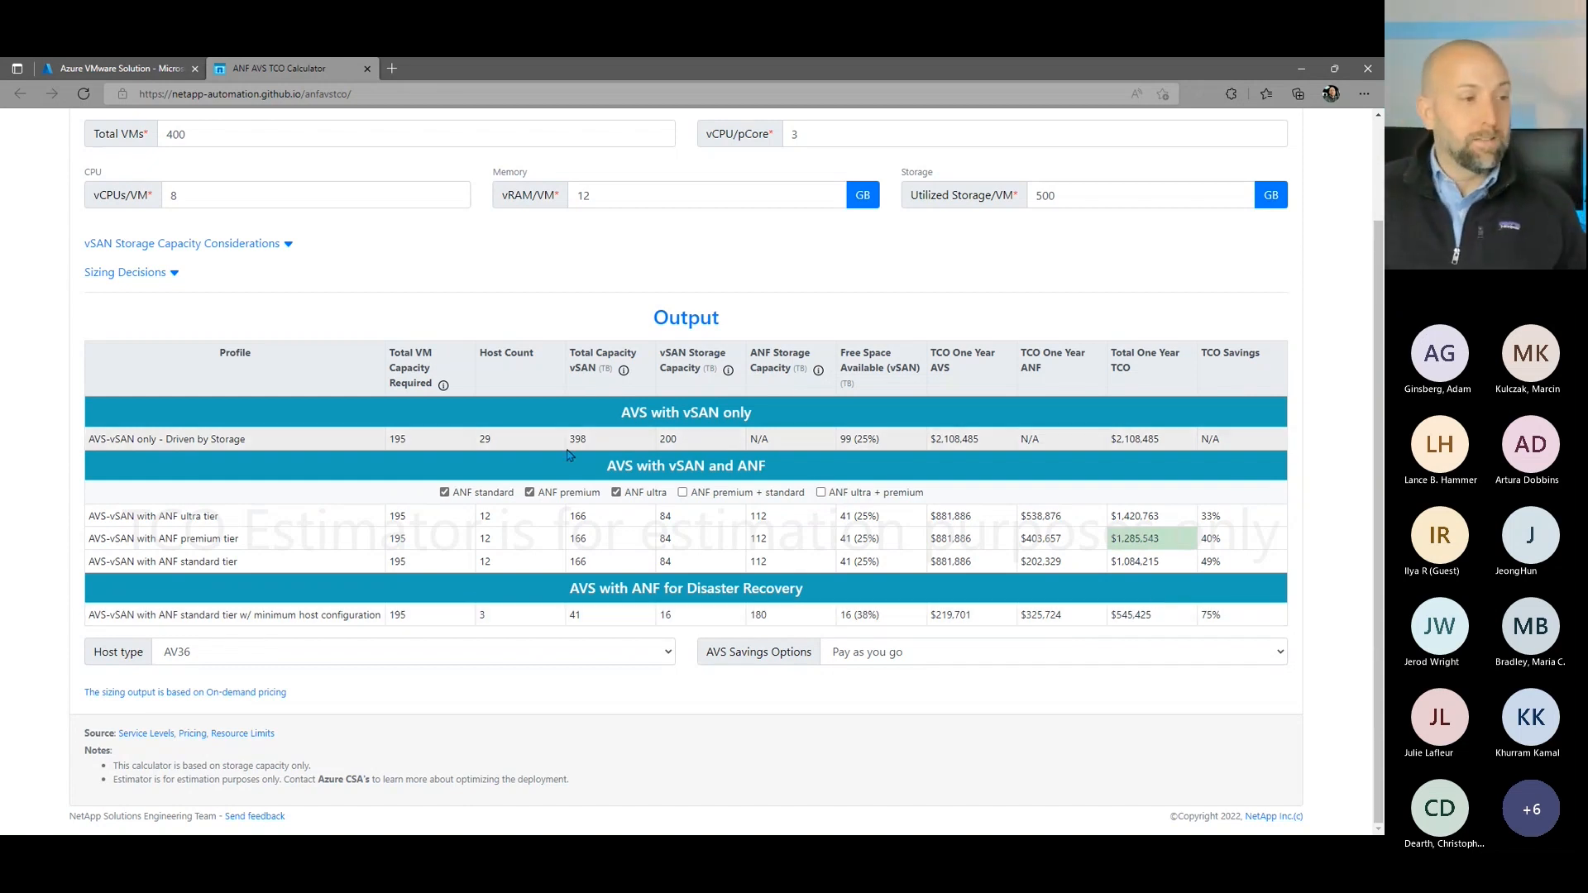
double_click(481, 615)
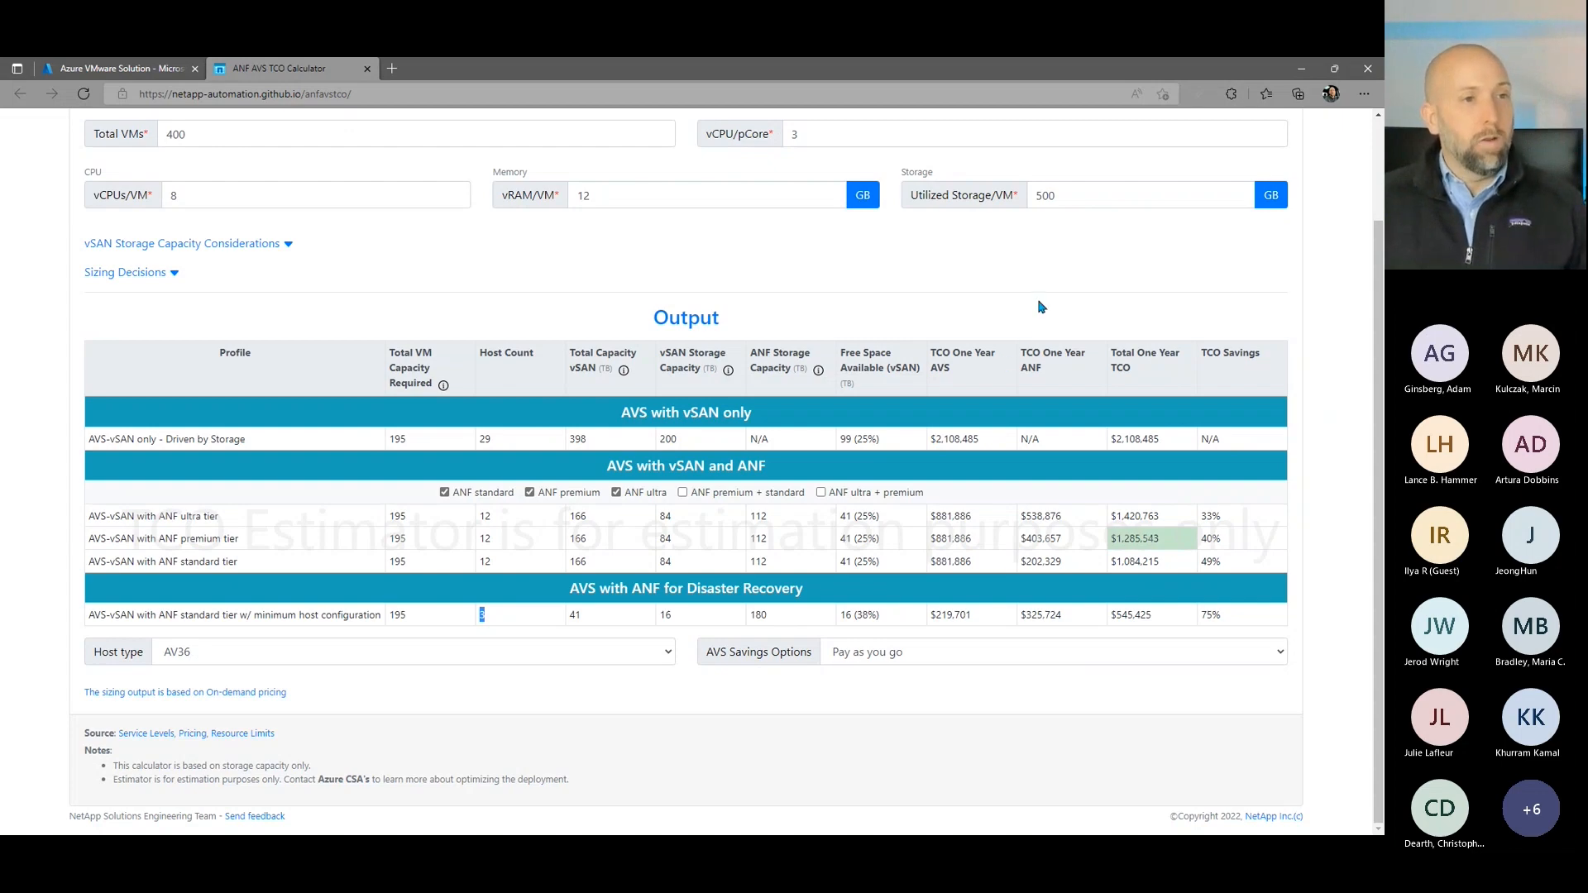
Step: Return to the Azure portal, search for netapp and open the Azure NetApp Files service
left_click(161, 73)
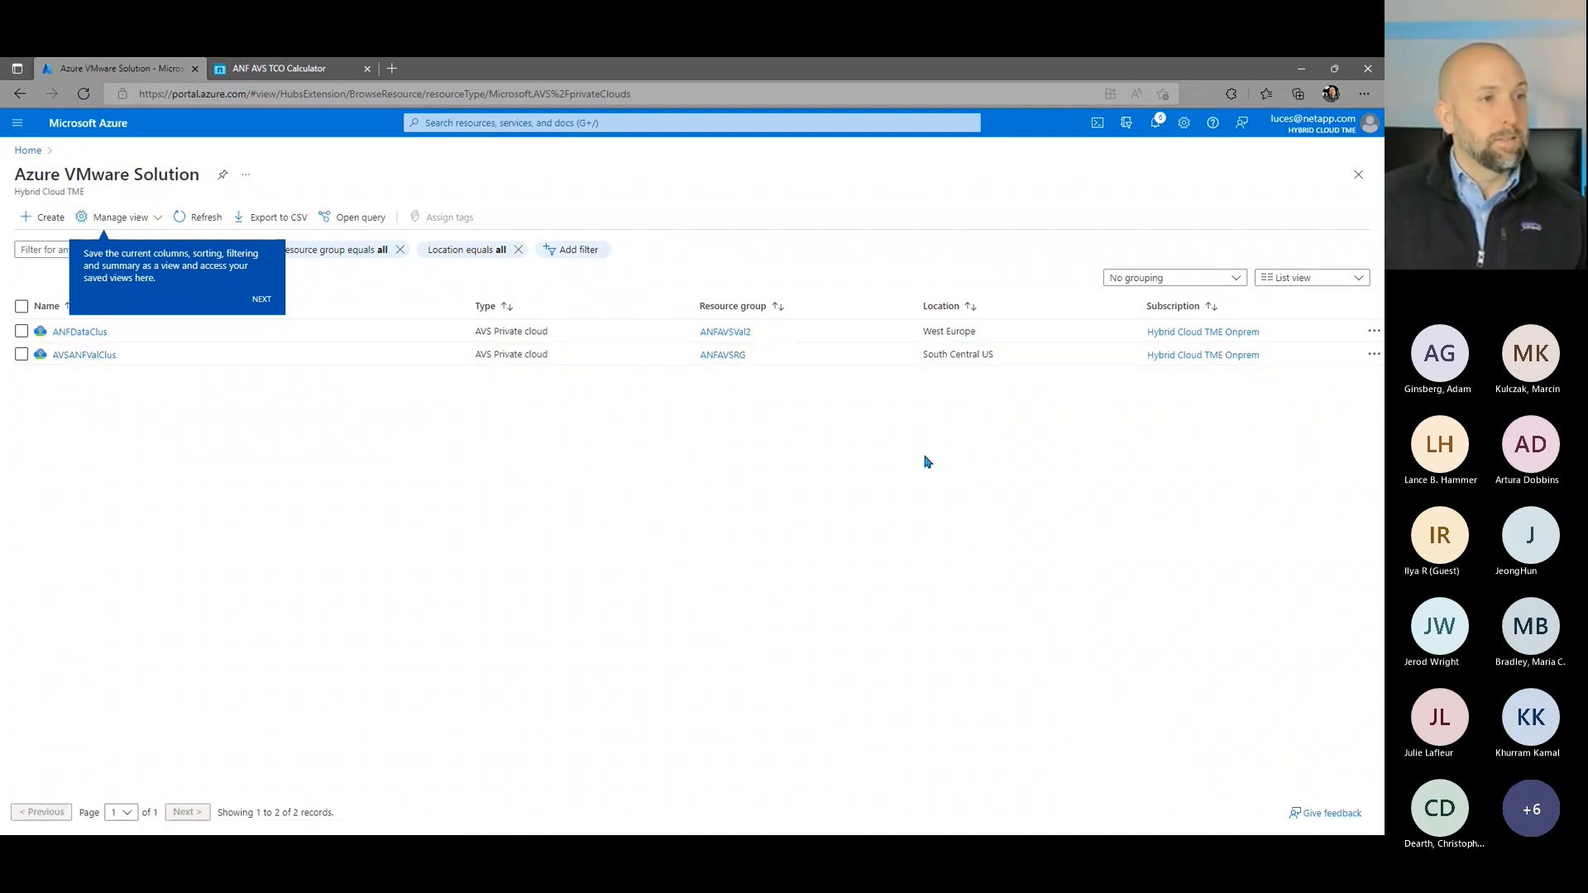
left_click(594, 122)
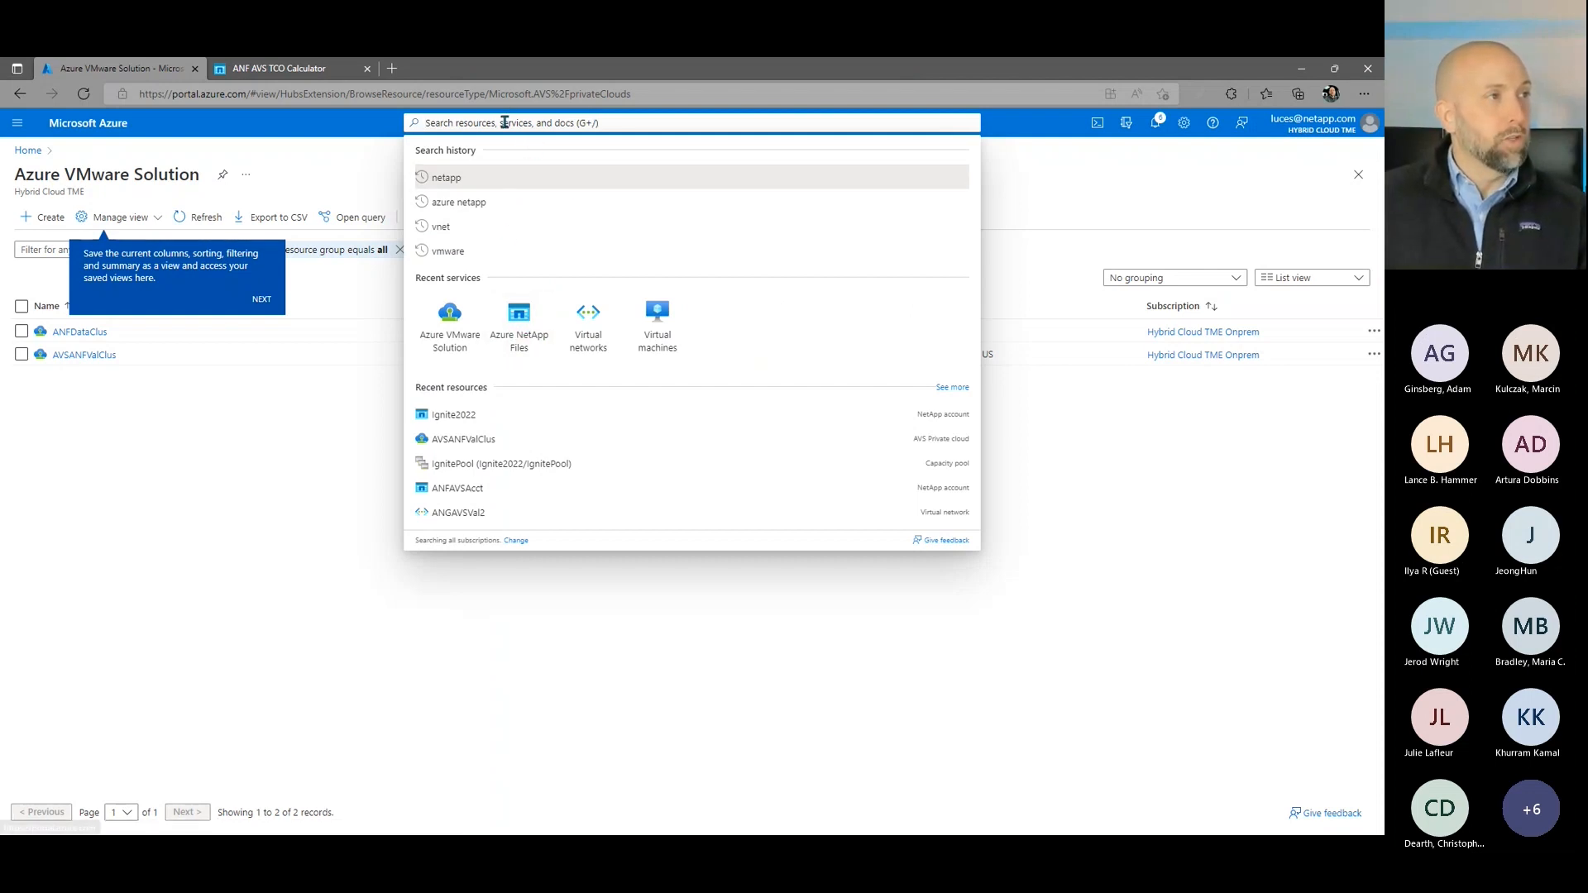
type("netapp")
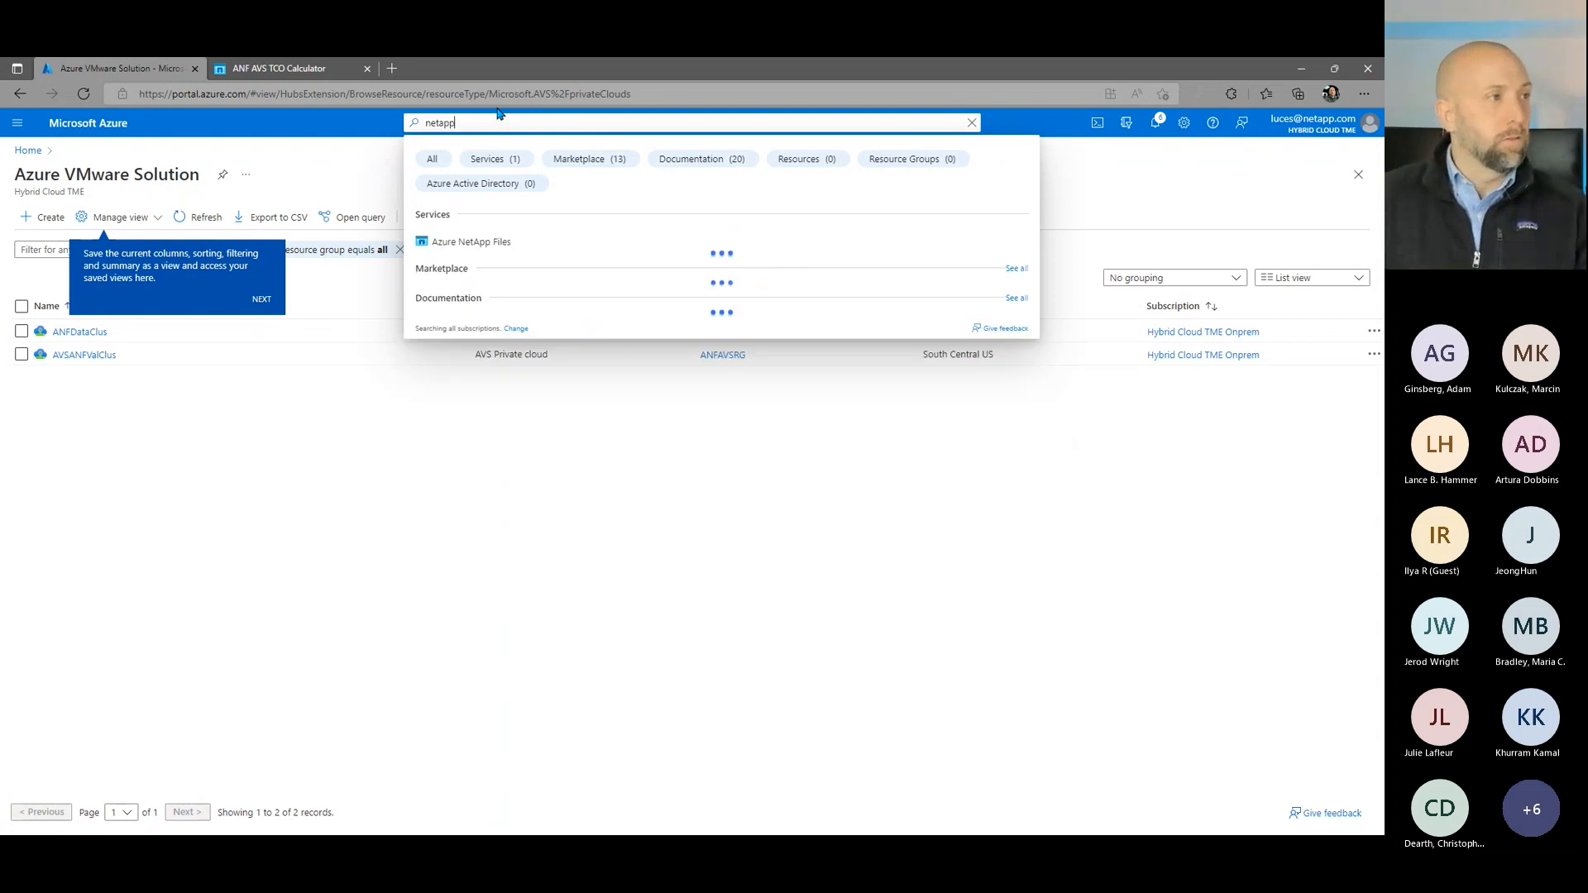
left_click(502, 242)
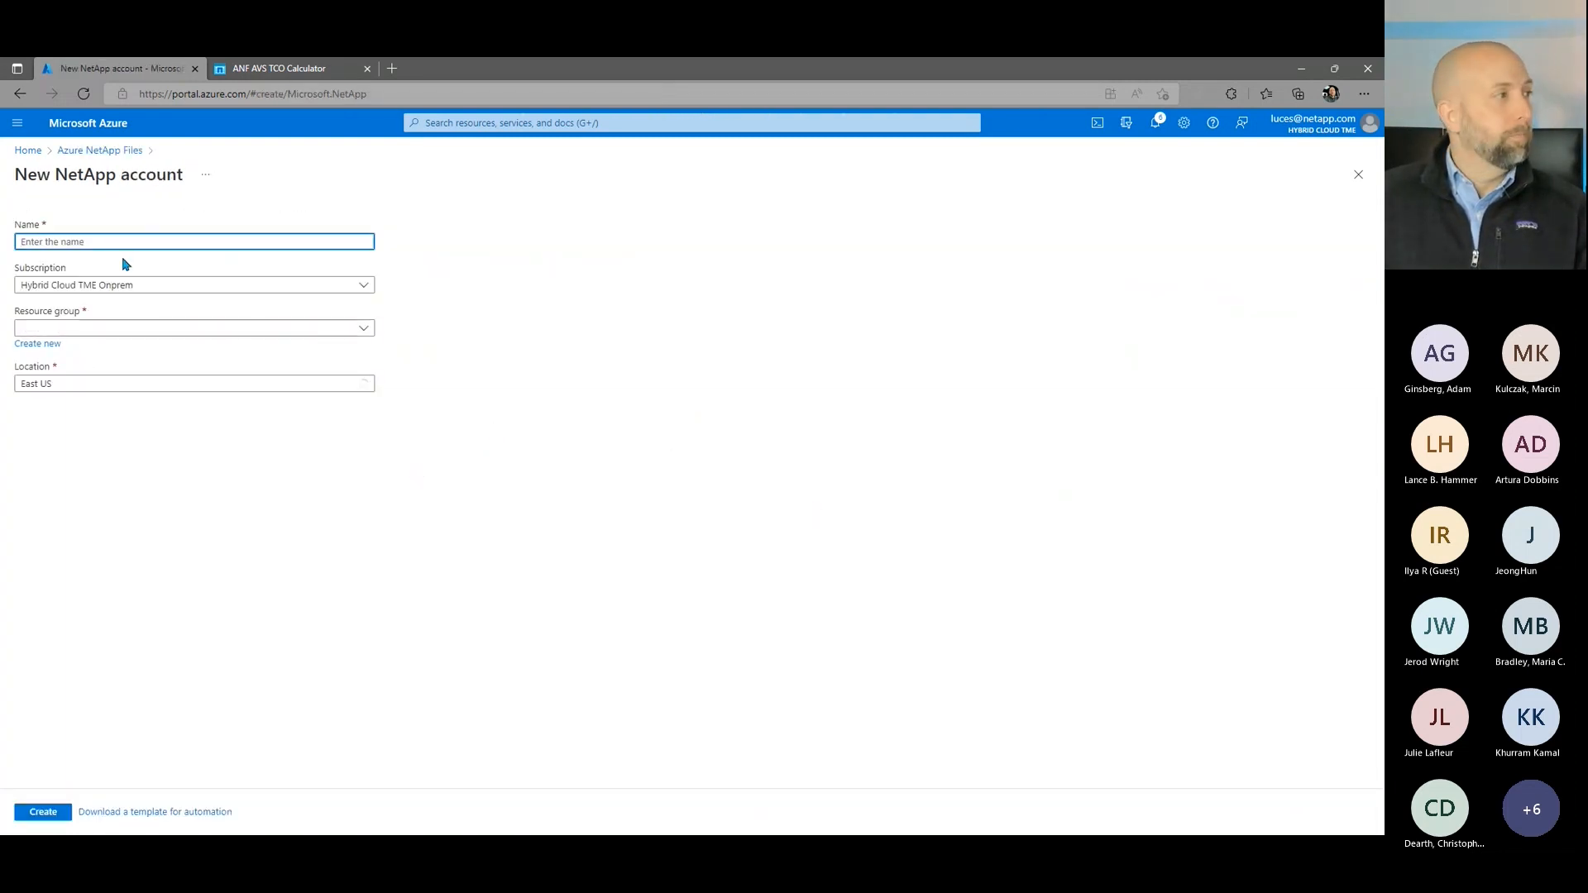
Step: Create a NetApp account named IgniteAccountDemo in resource group ANFAVSRG with location South Central US
left_click(103, 238)
type("l")
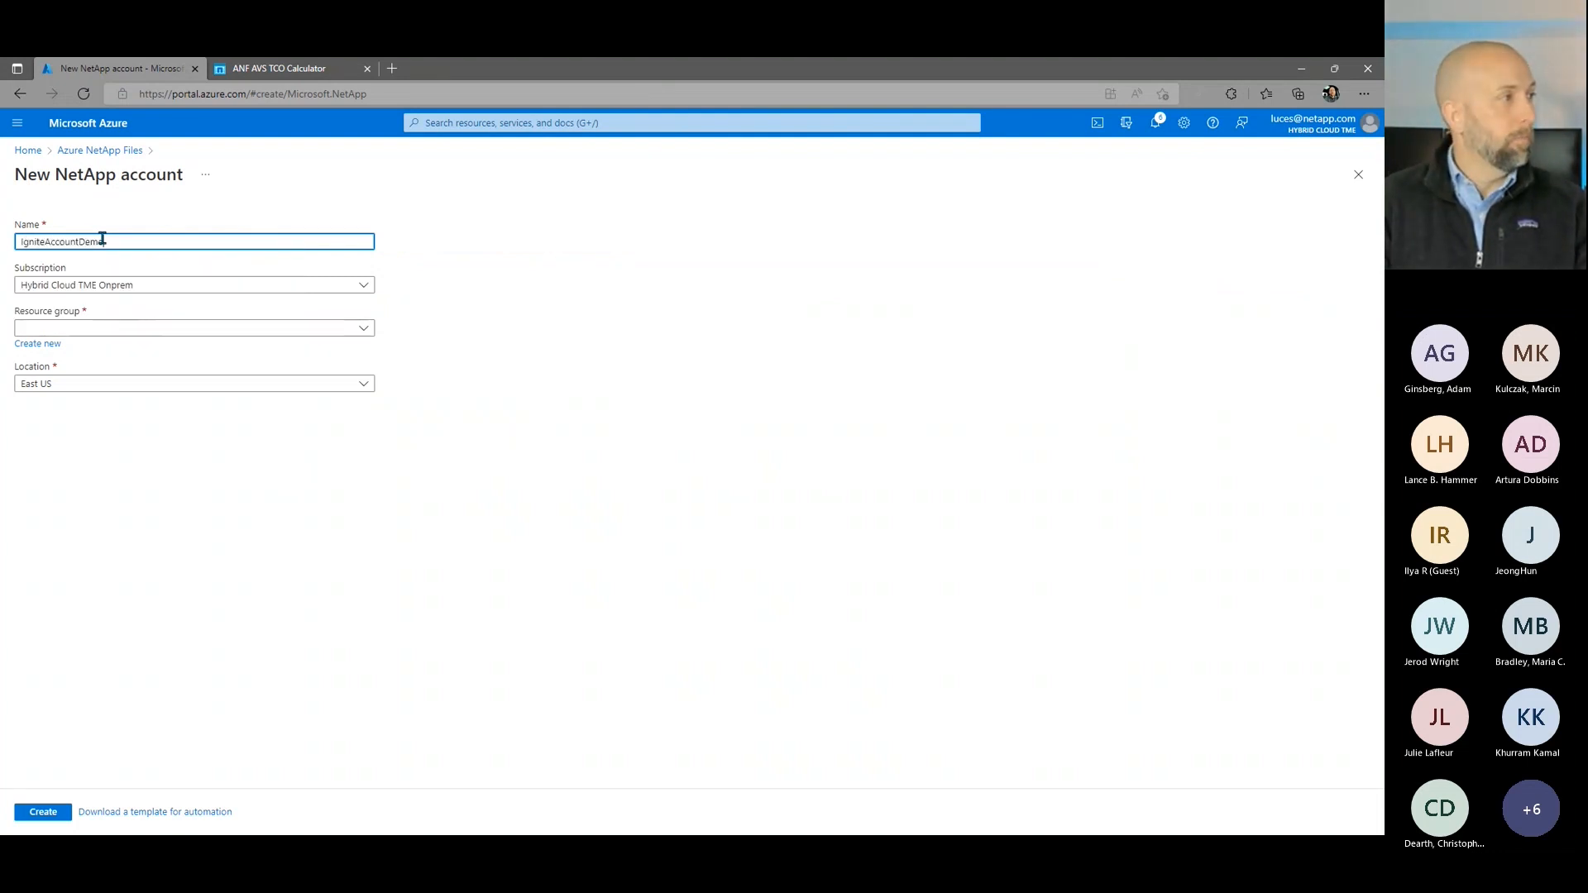
left_click(53, 327)
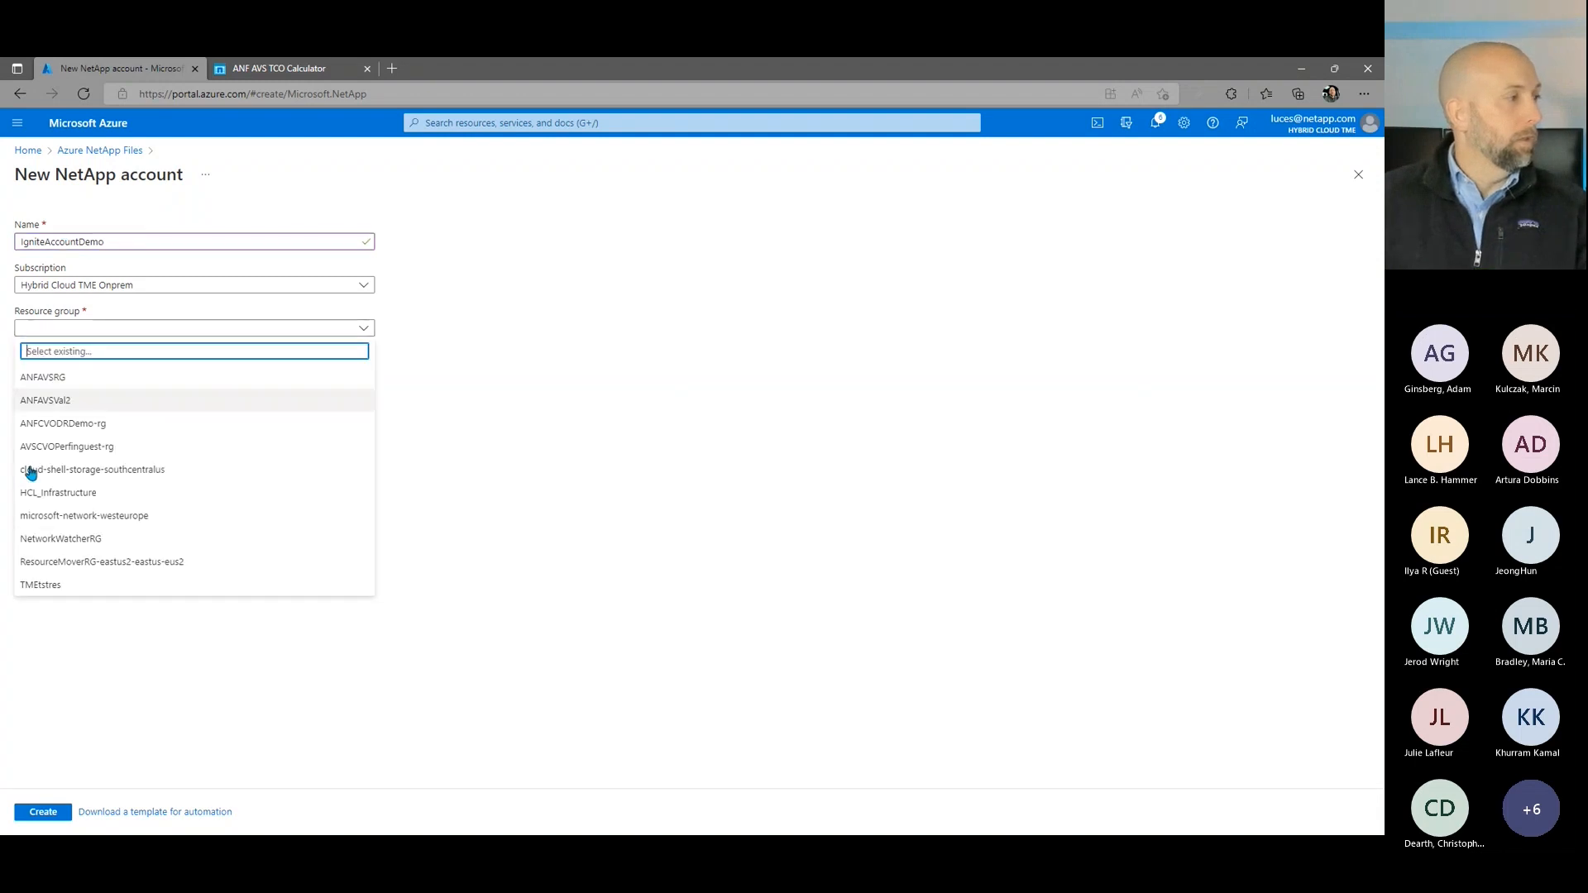
left_click(48, 377)
left_click(58, 385)
left_click(549, 420)
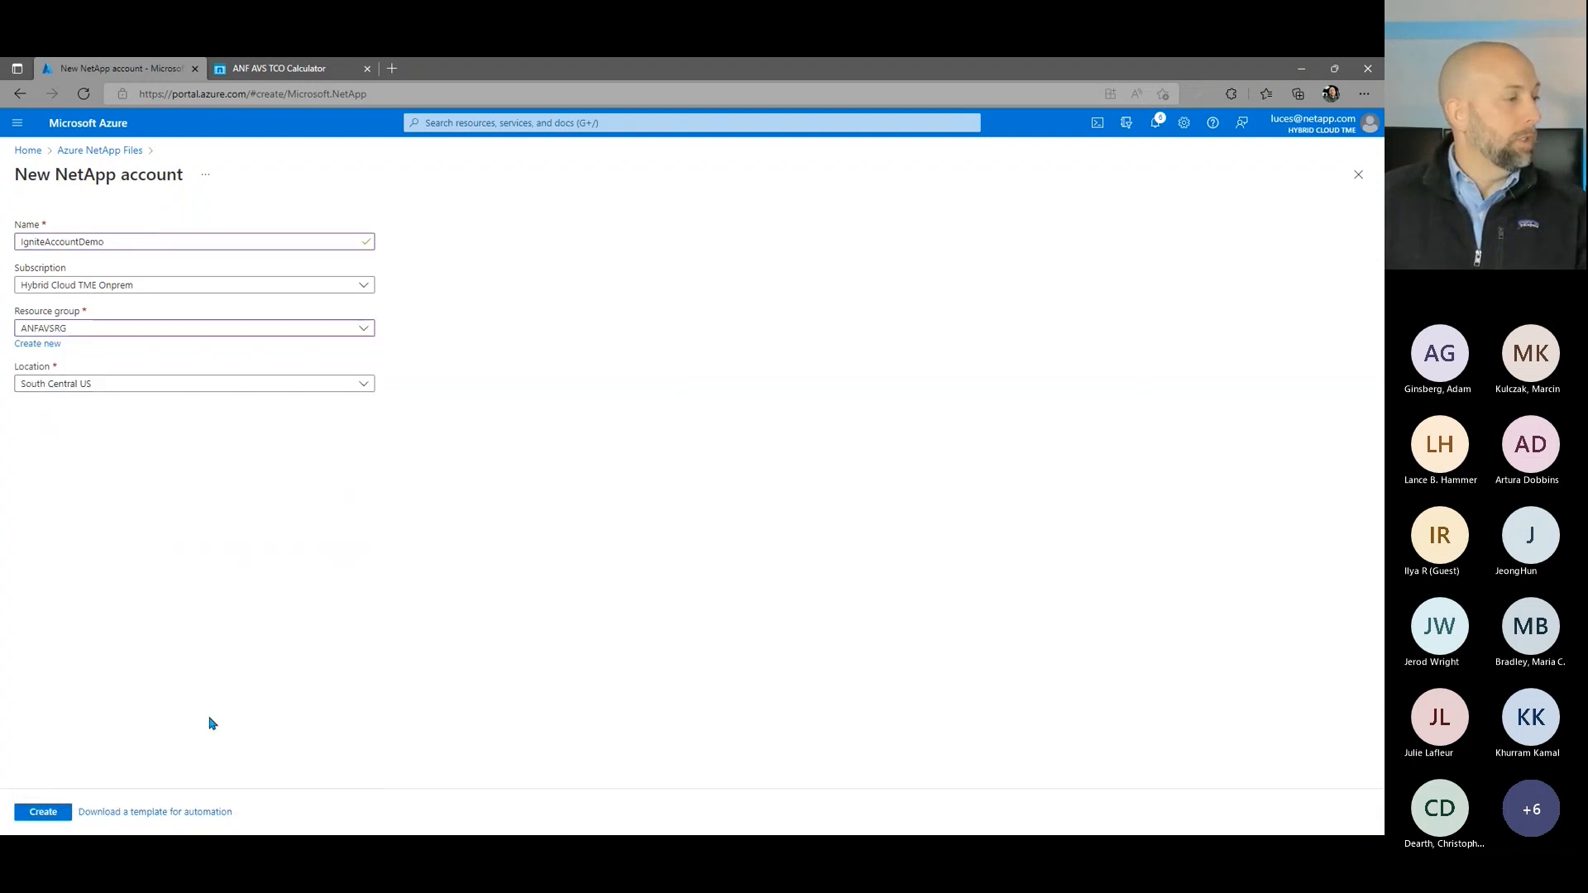
left_click(47, 812)
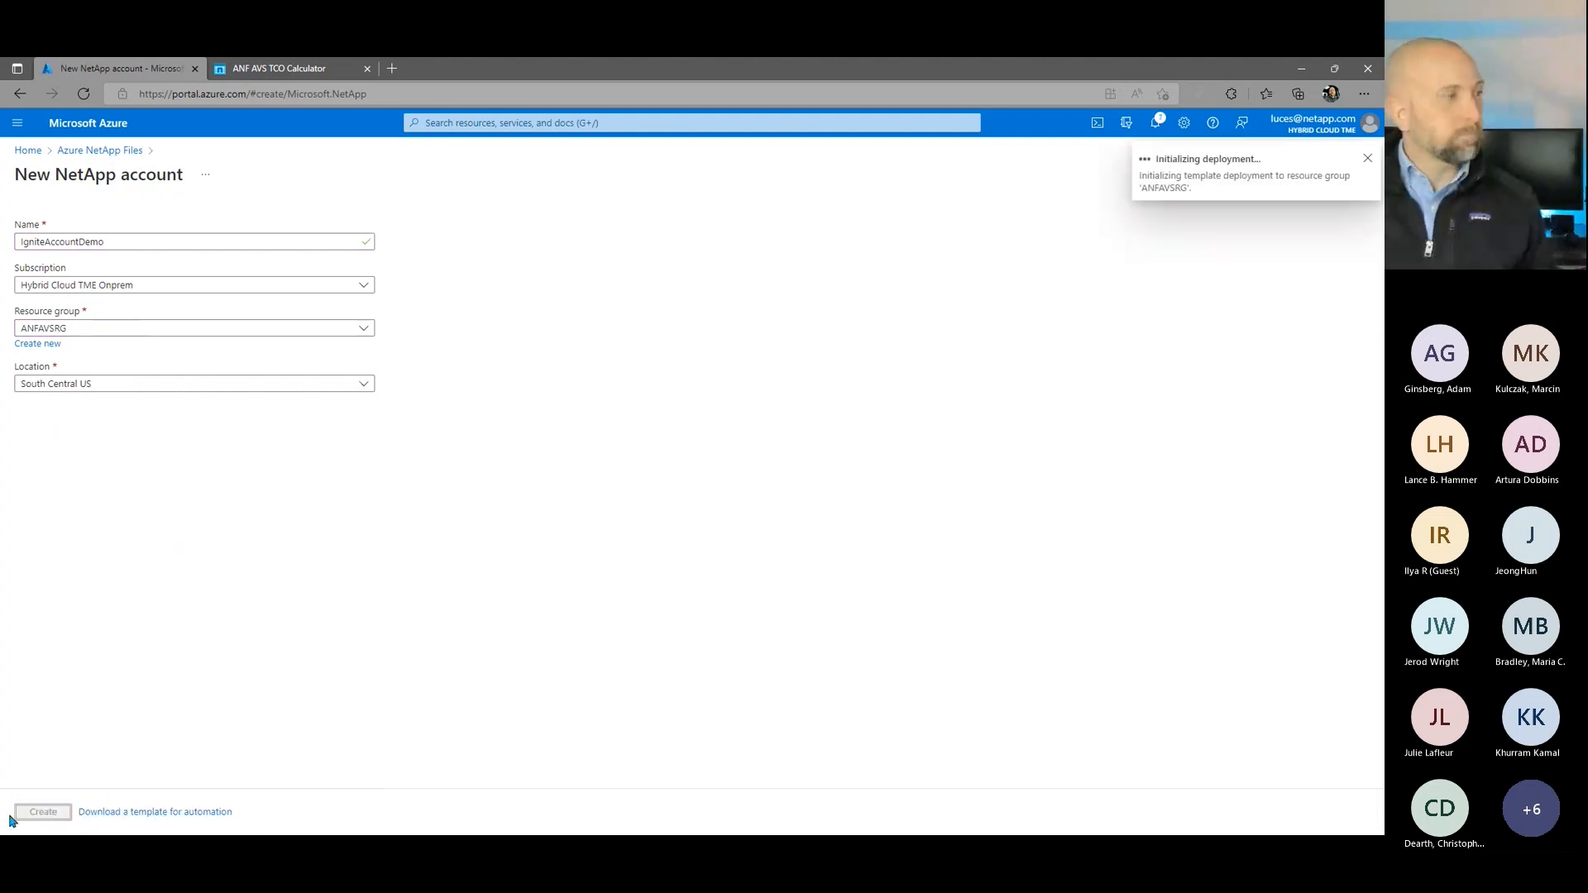
Step: Go back to the Azure NetApp Files account list and dismiss the view tips covering it
left_click(557, 123)
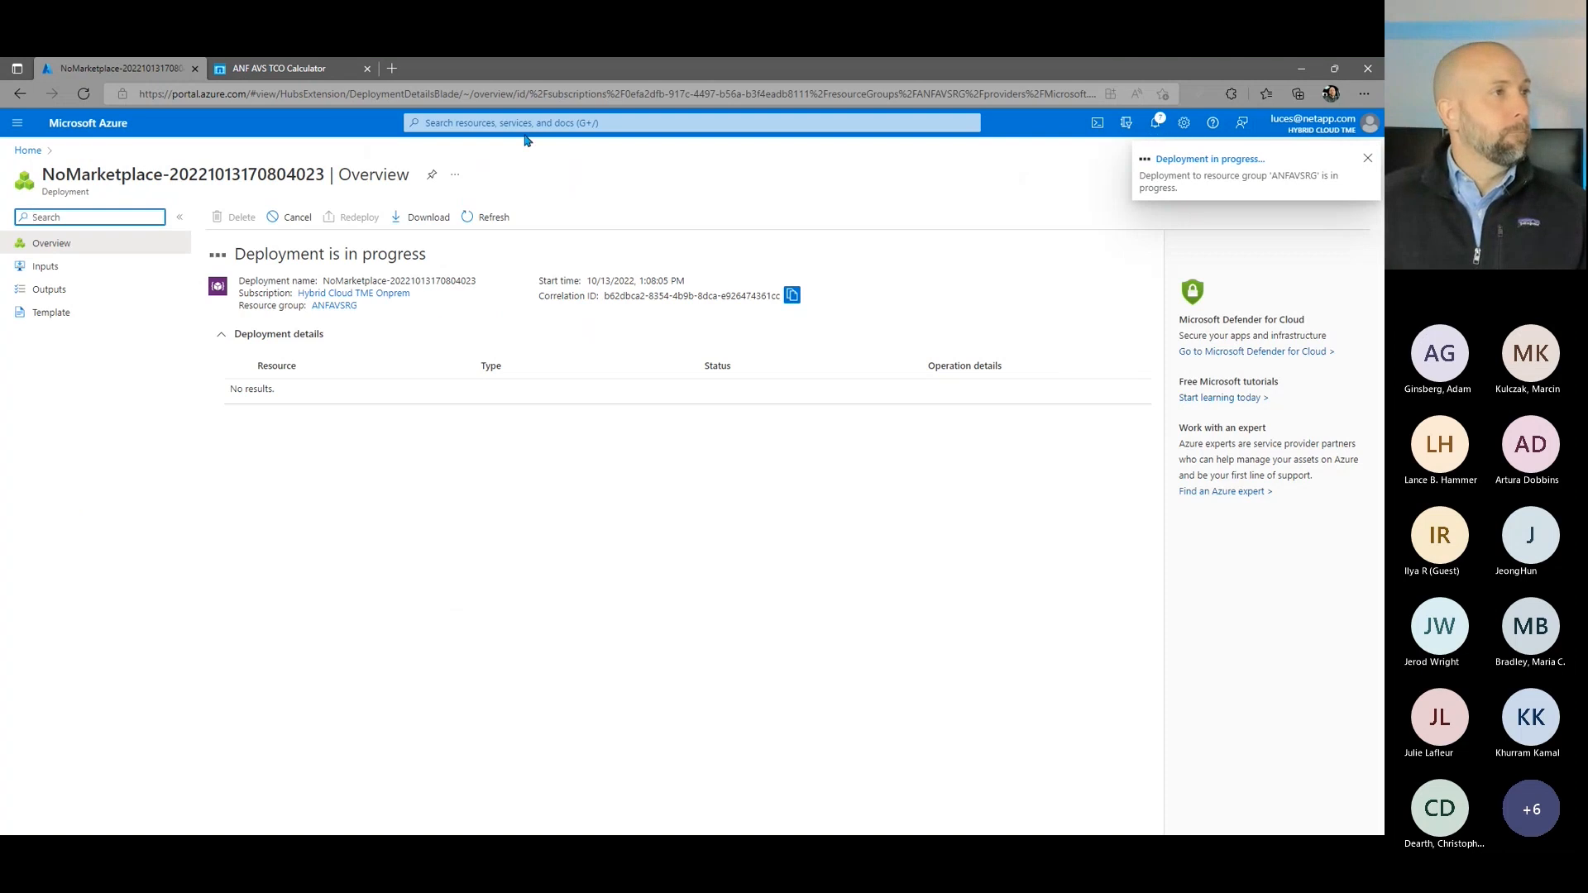
left_click(530, 121)
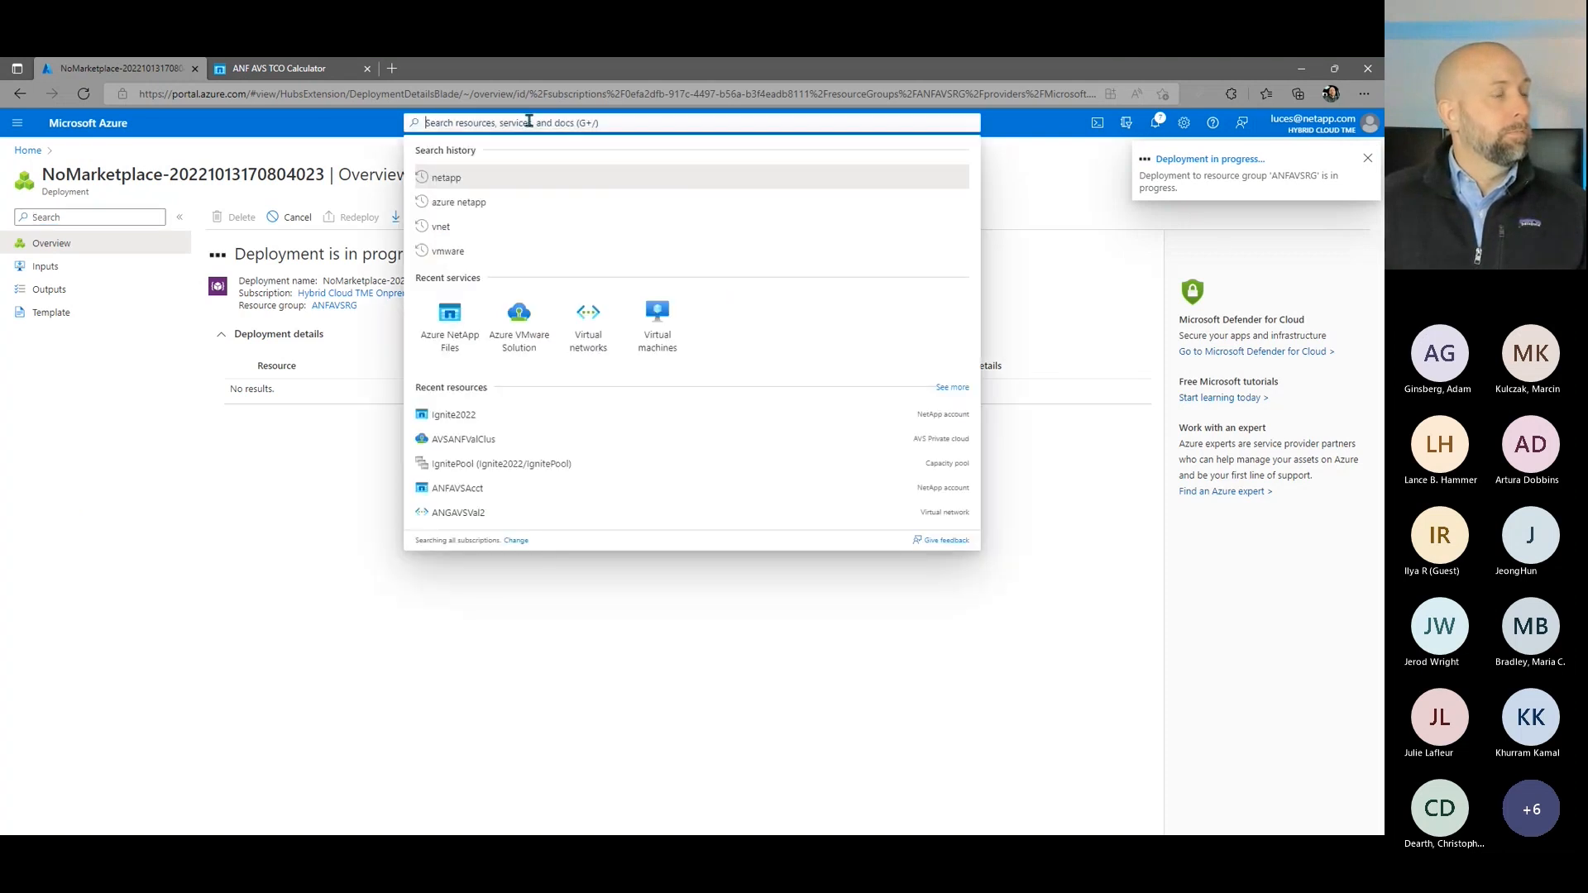
left_click(478, 326)
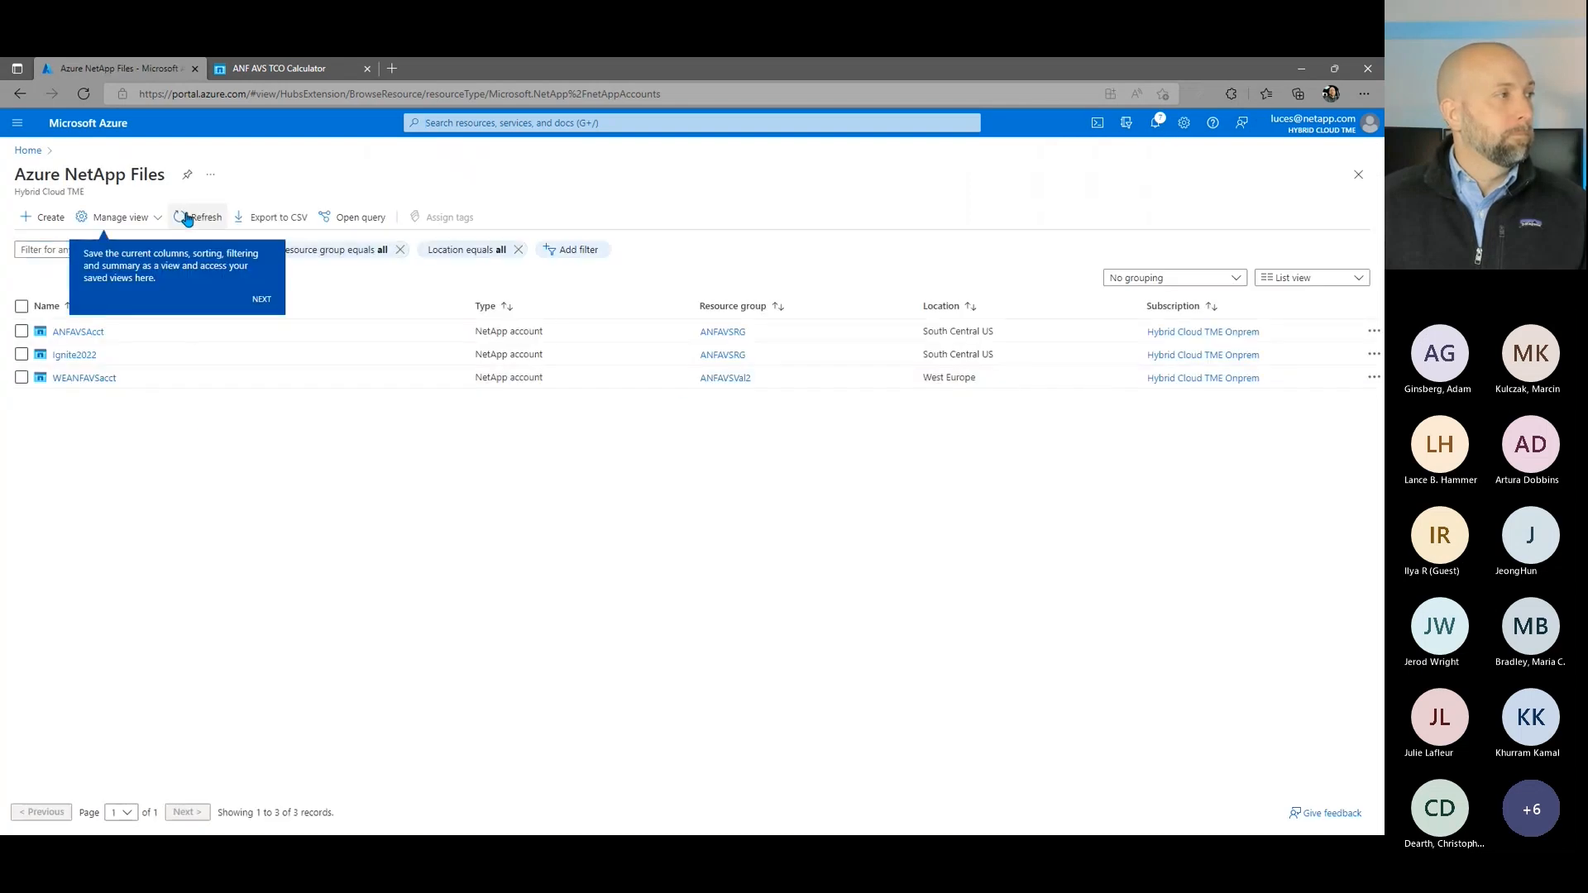
left_click(258, 303)
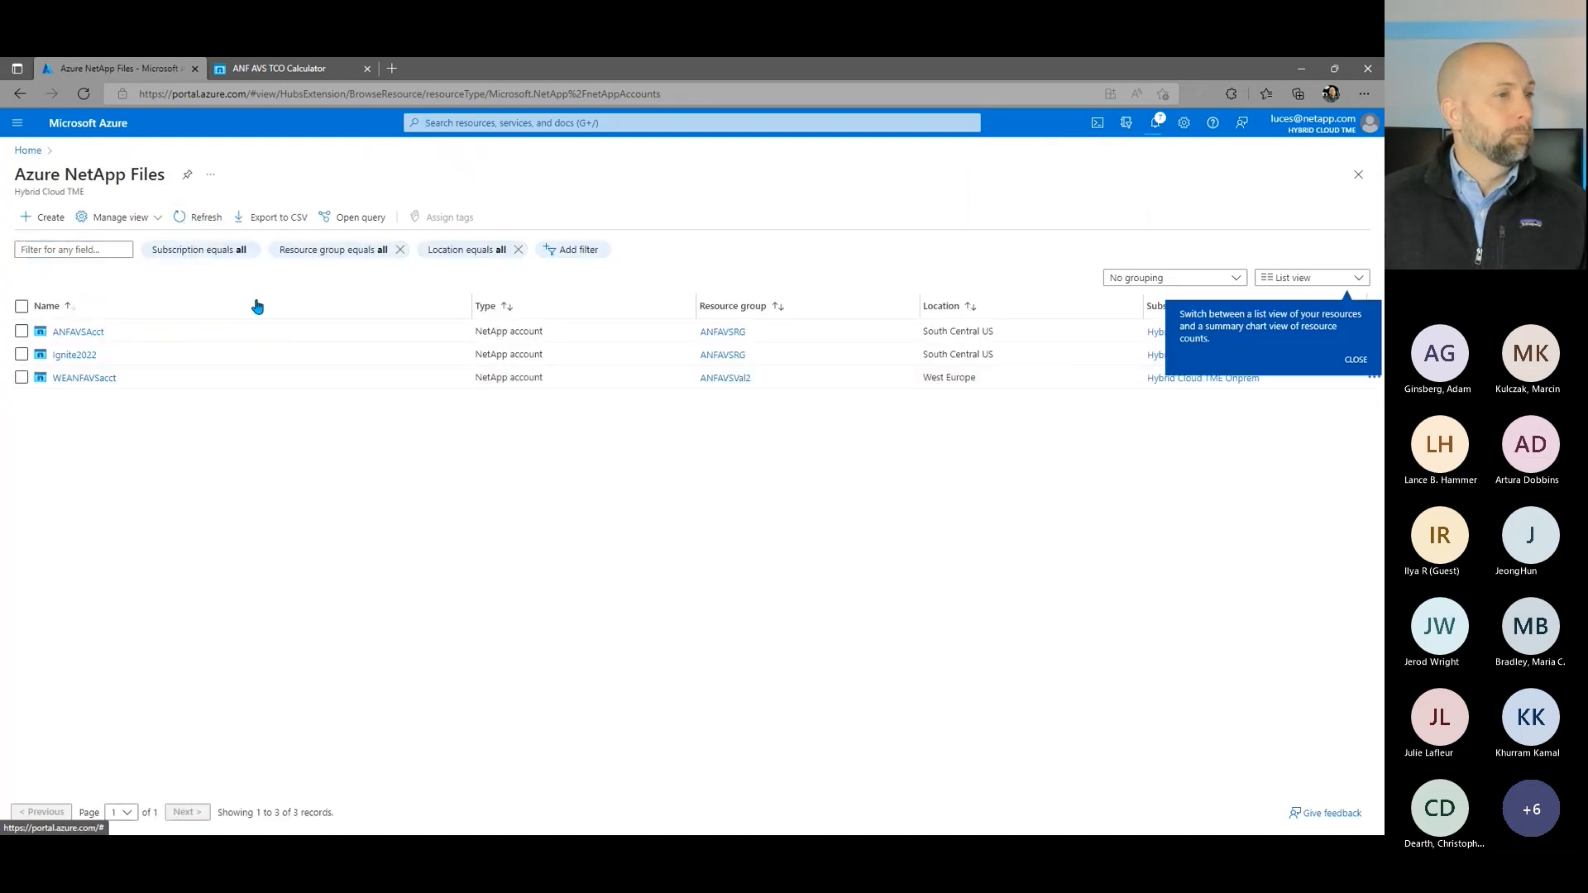
left_click(1355, 360)
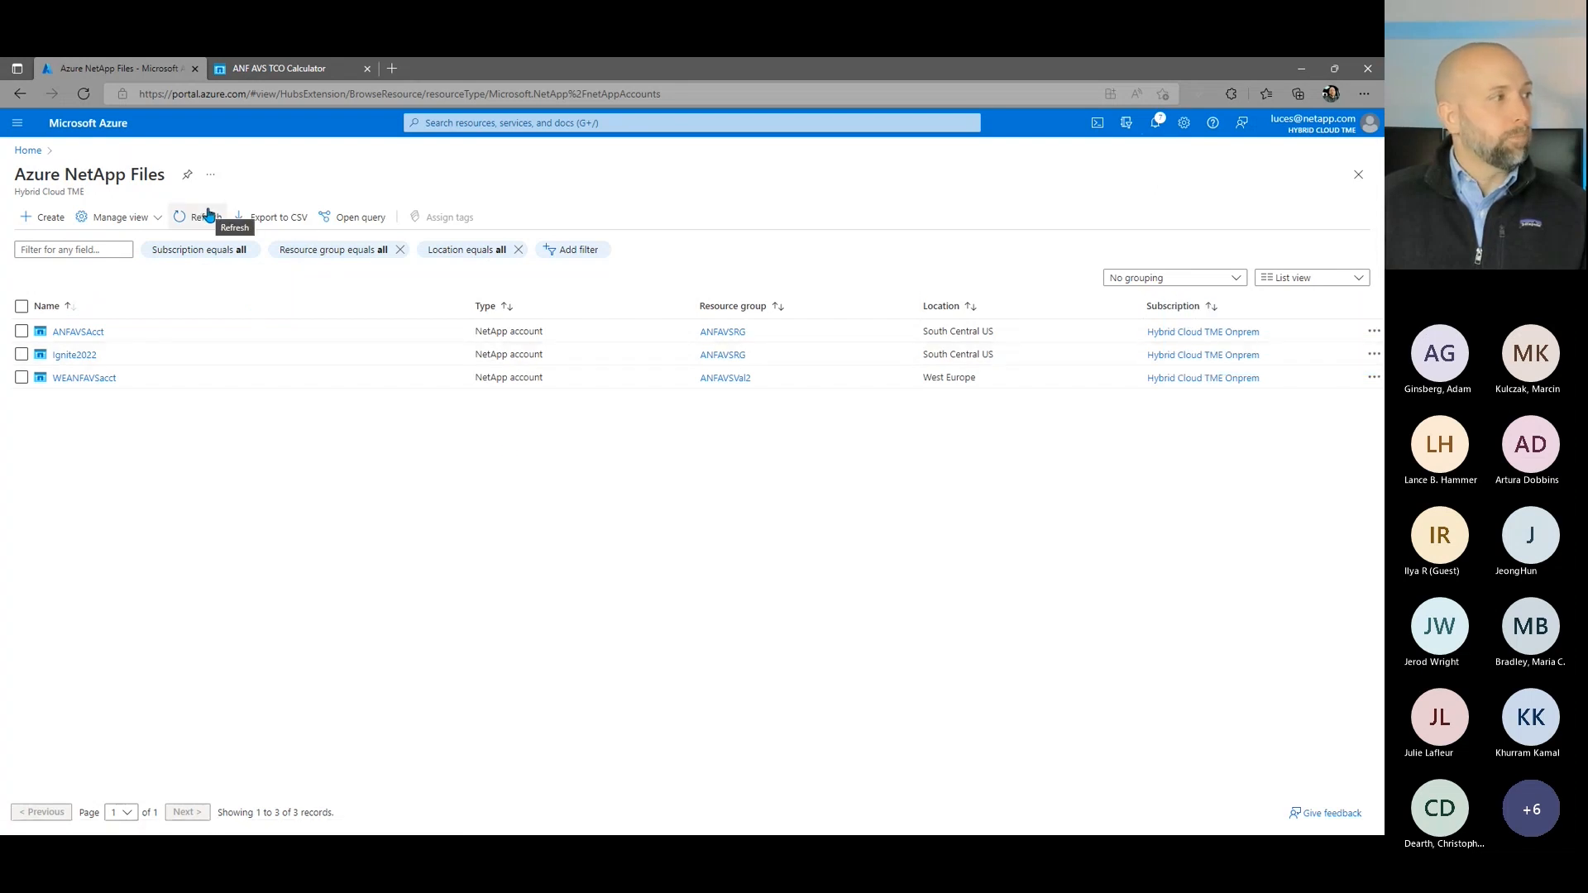
Step: Refresh the NetApp account list and open the capacity pools of IgniteAccountDemo
left_click(82, 355)
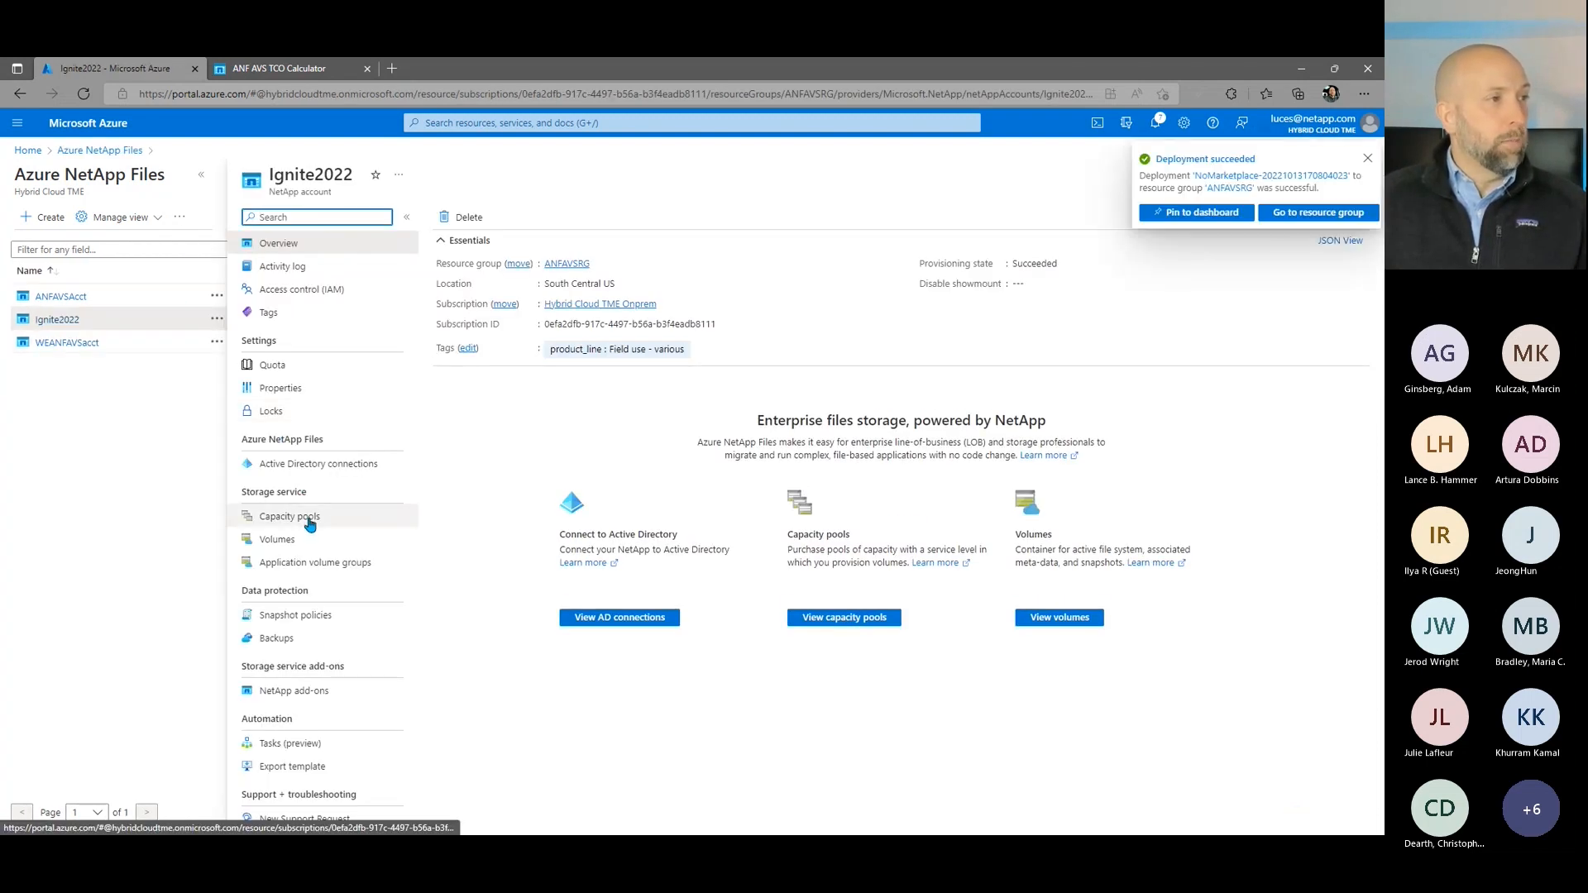
left_click(179, 225)
left_click(197, 242)
left_click(76, 343)
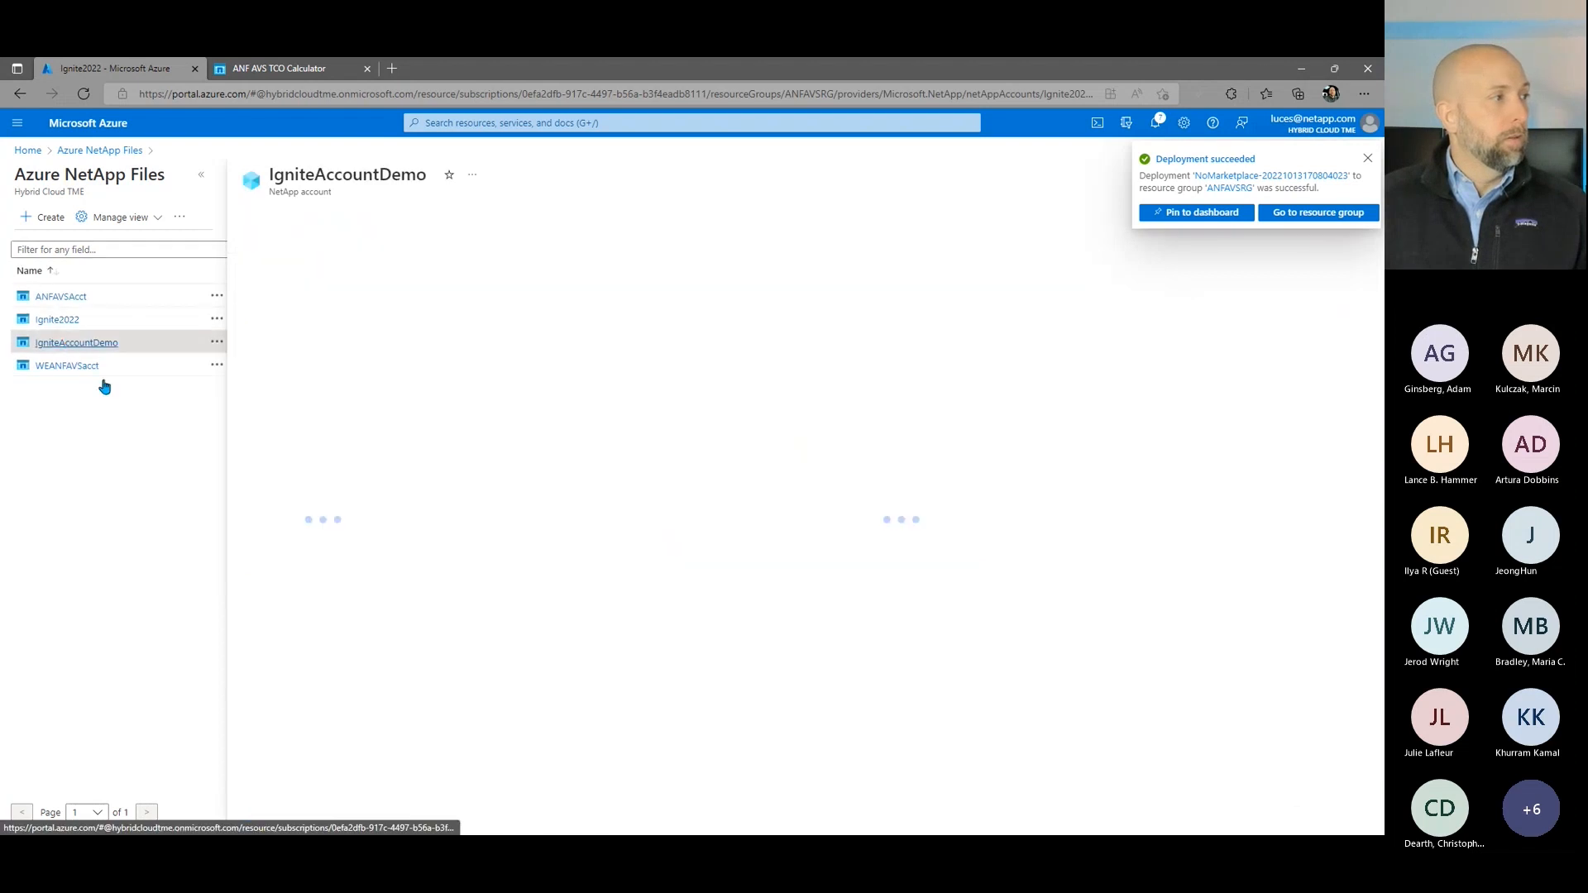
left_click(282, 516)
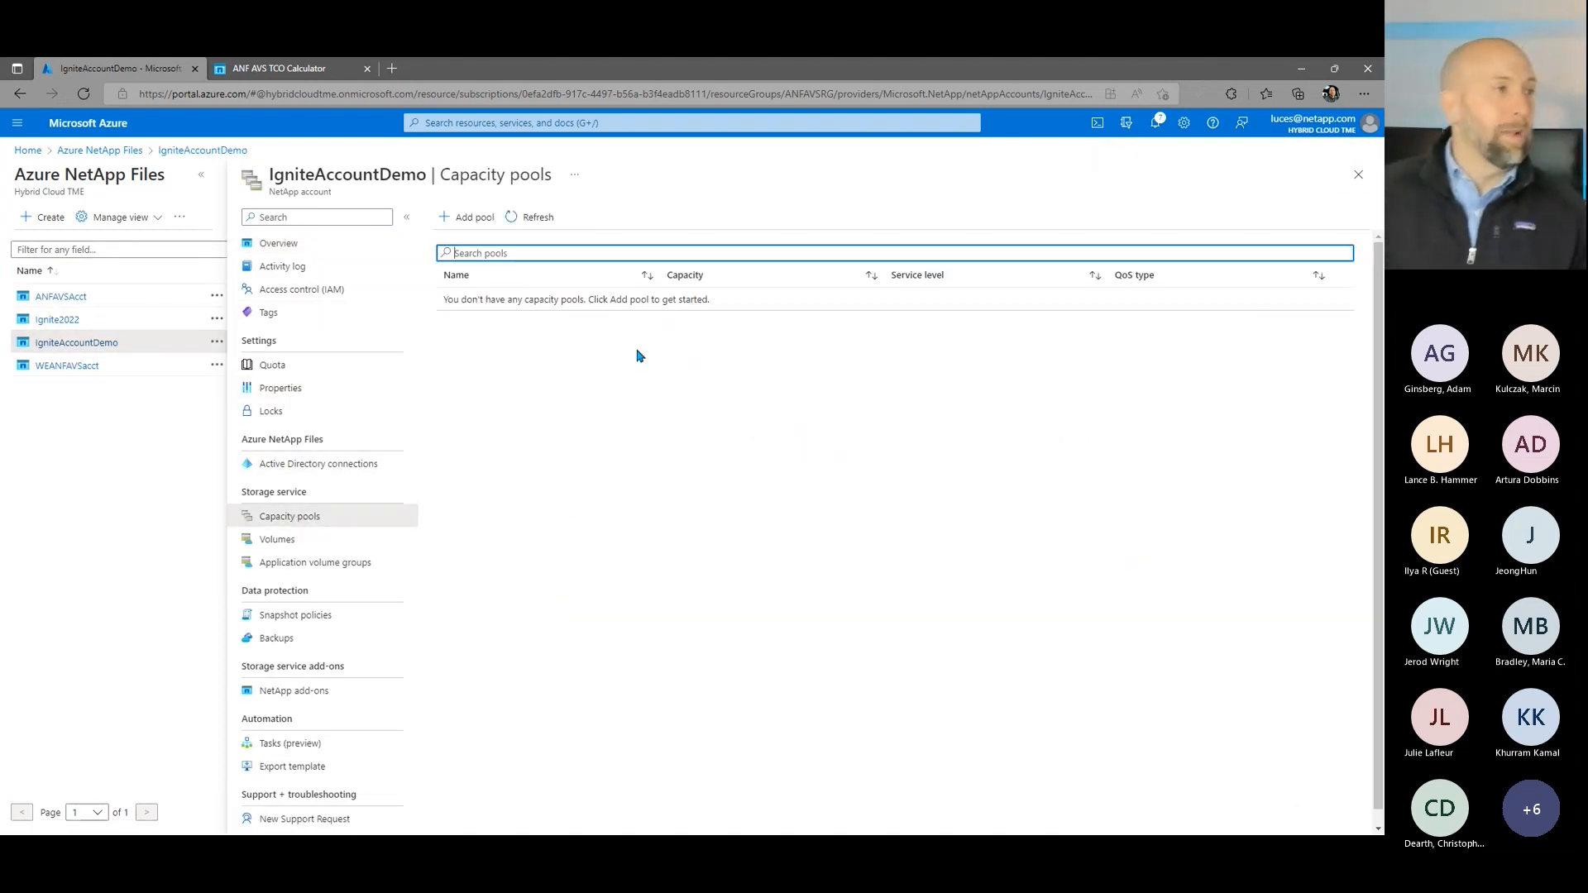
Step: Create a capacity pool named IgnitePoolDemo with the Ultra service level, a size of 8 TiB and Auto QoS
left_click(461, 218)
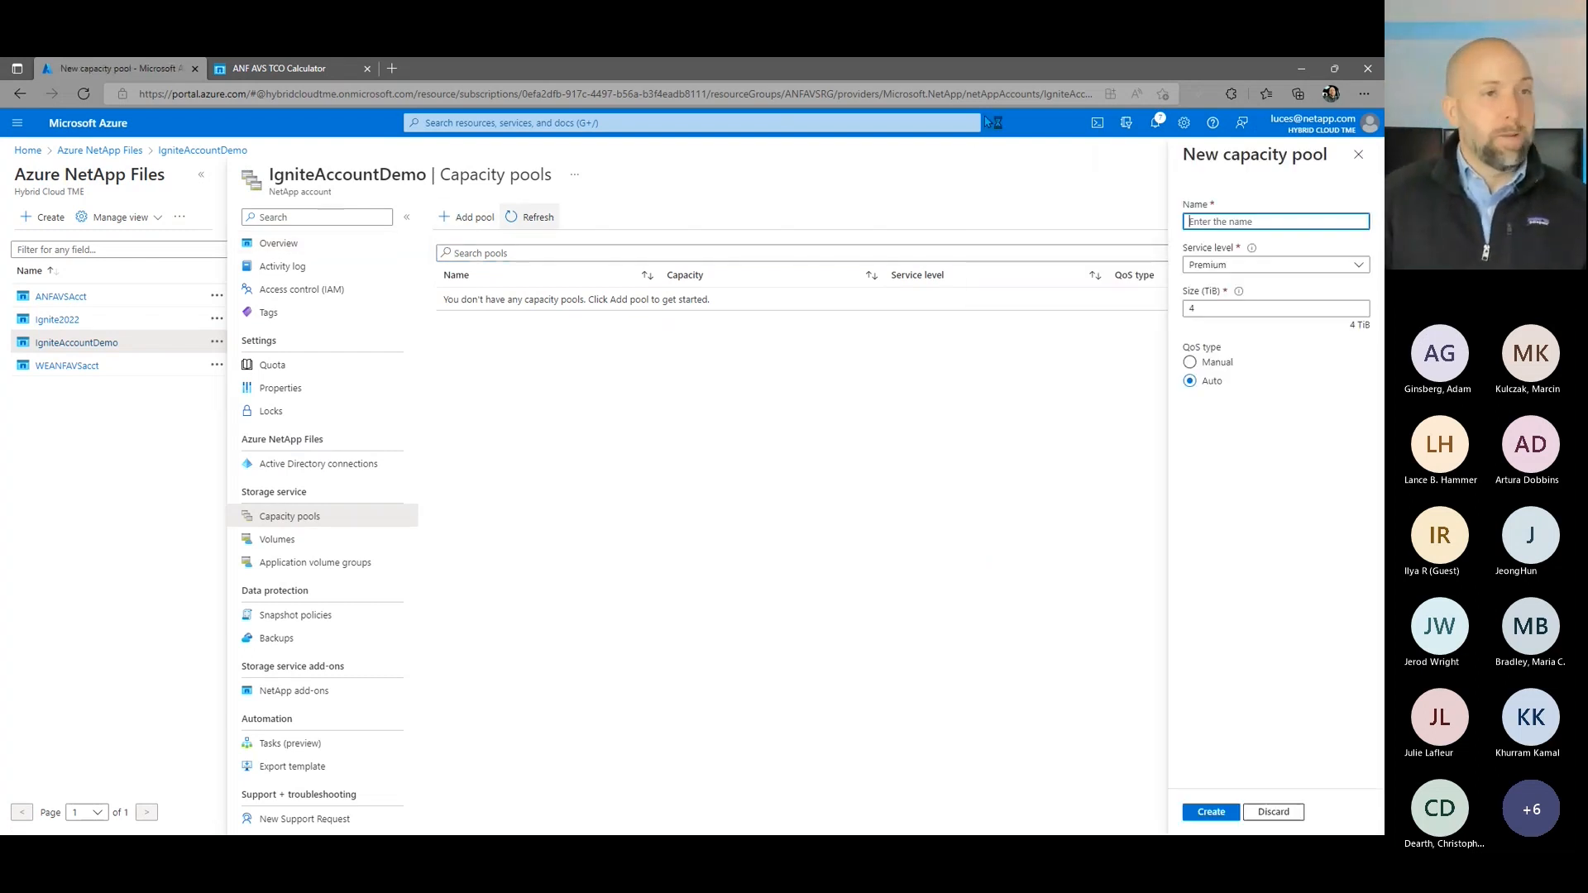
left_click(1237, 222)
type("l")
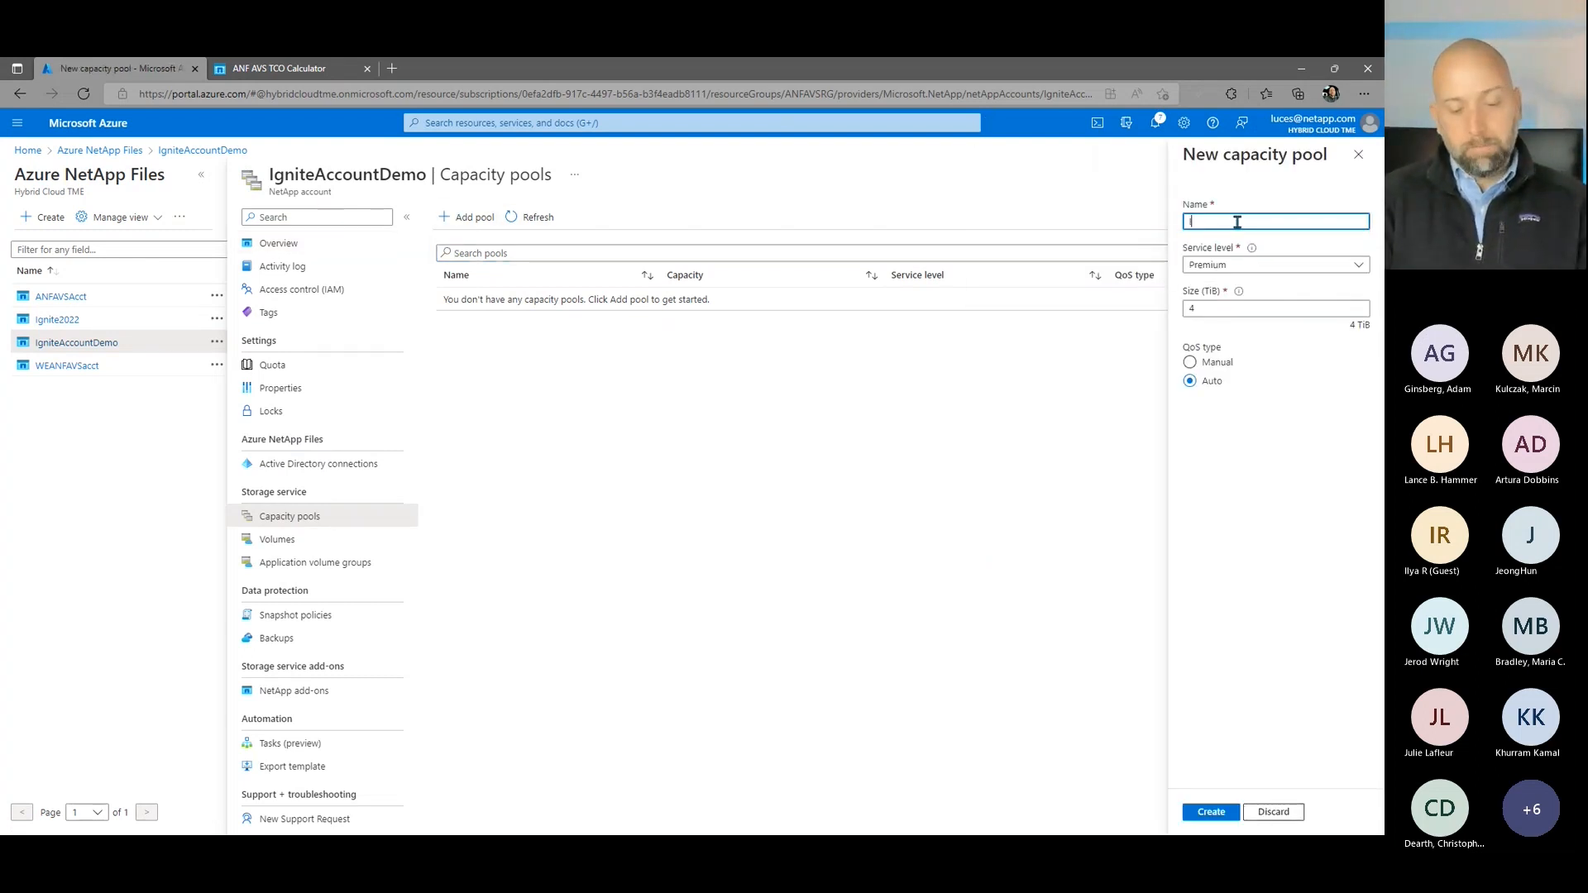
type("gnitePoolDemo")
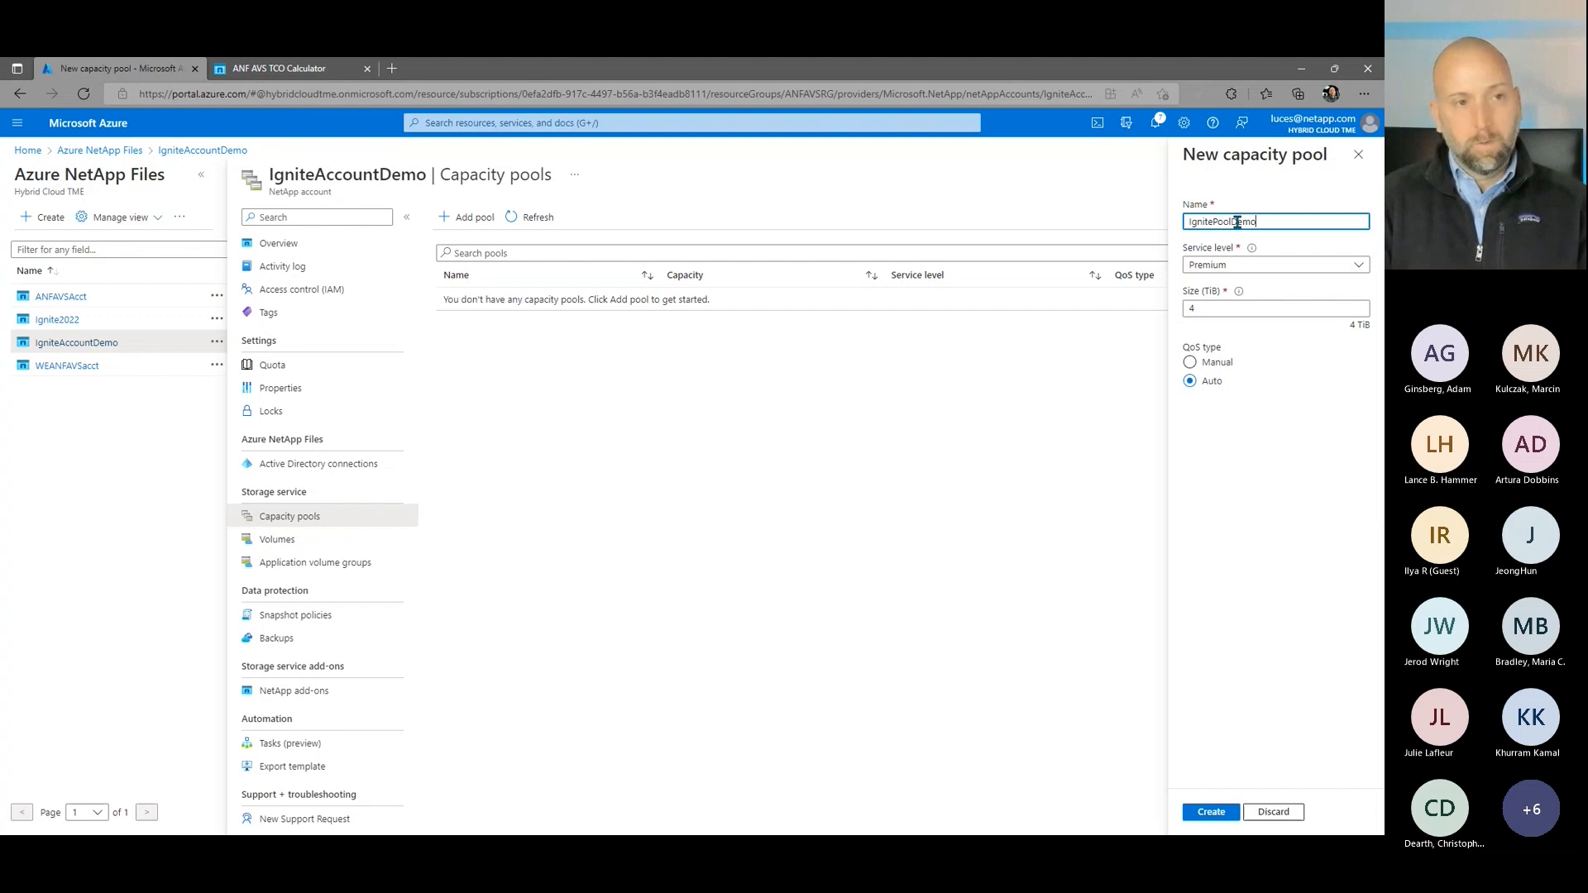
left_click(1227, 267)
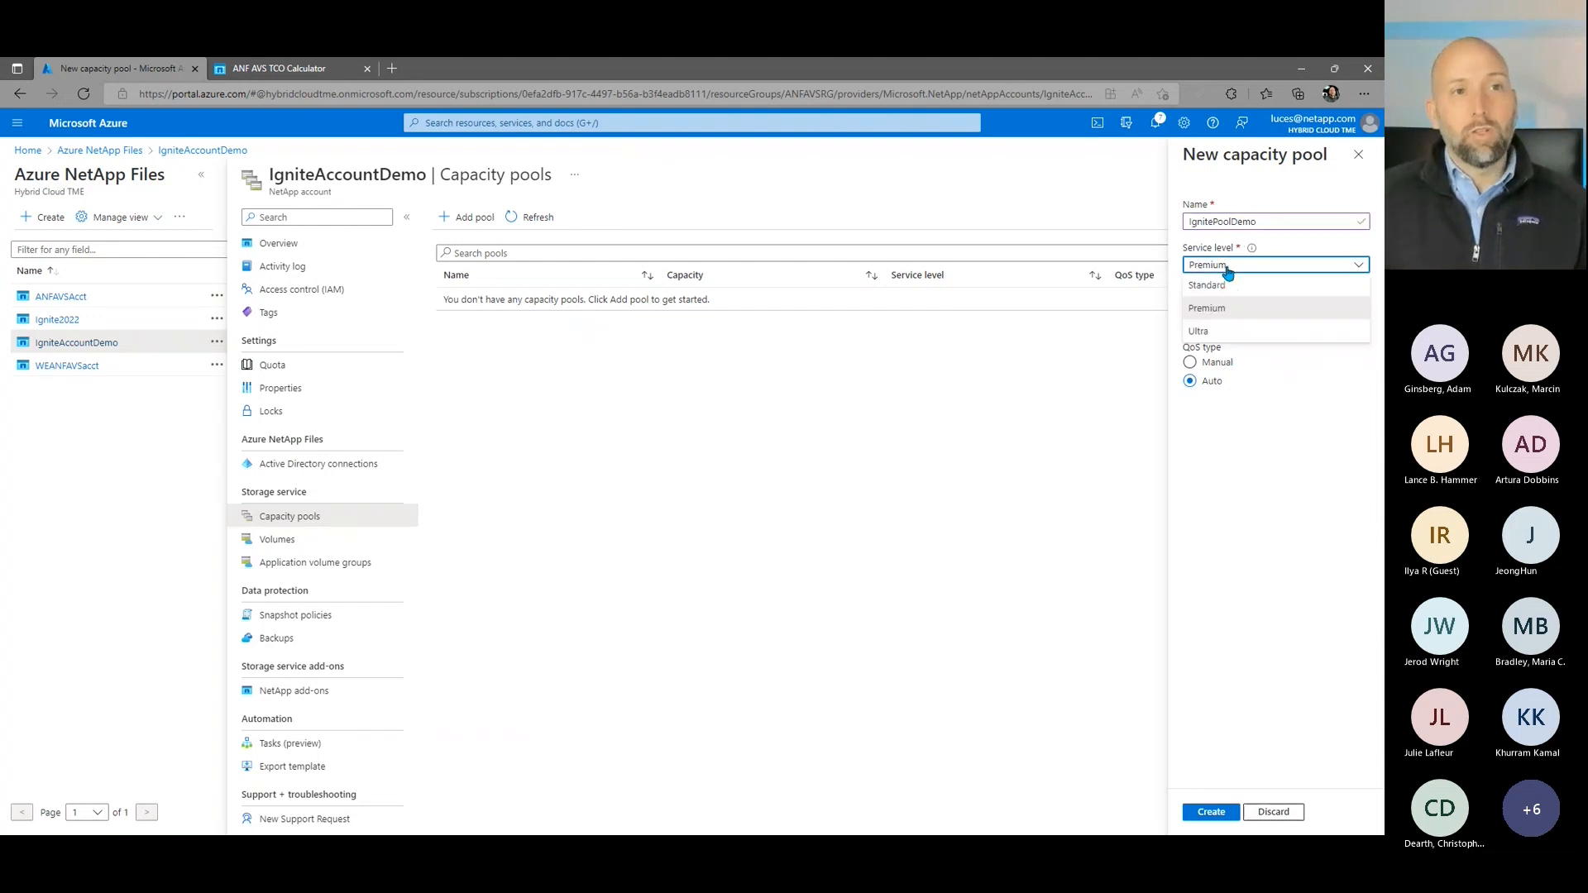
left_click(1221, 331)
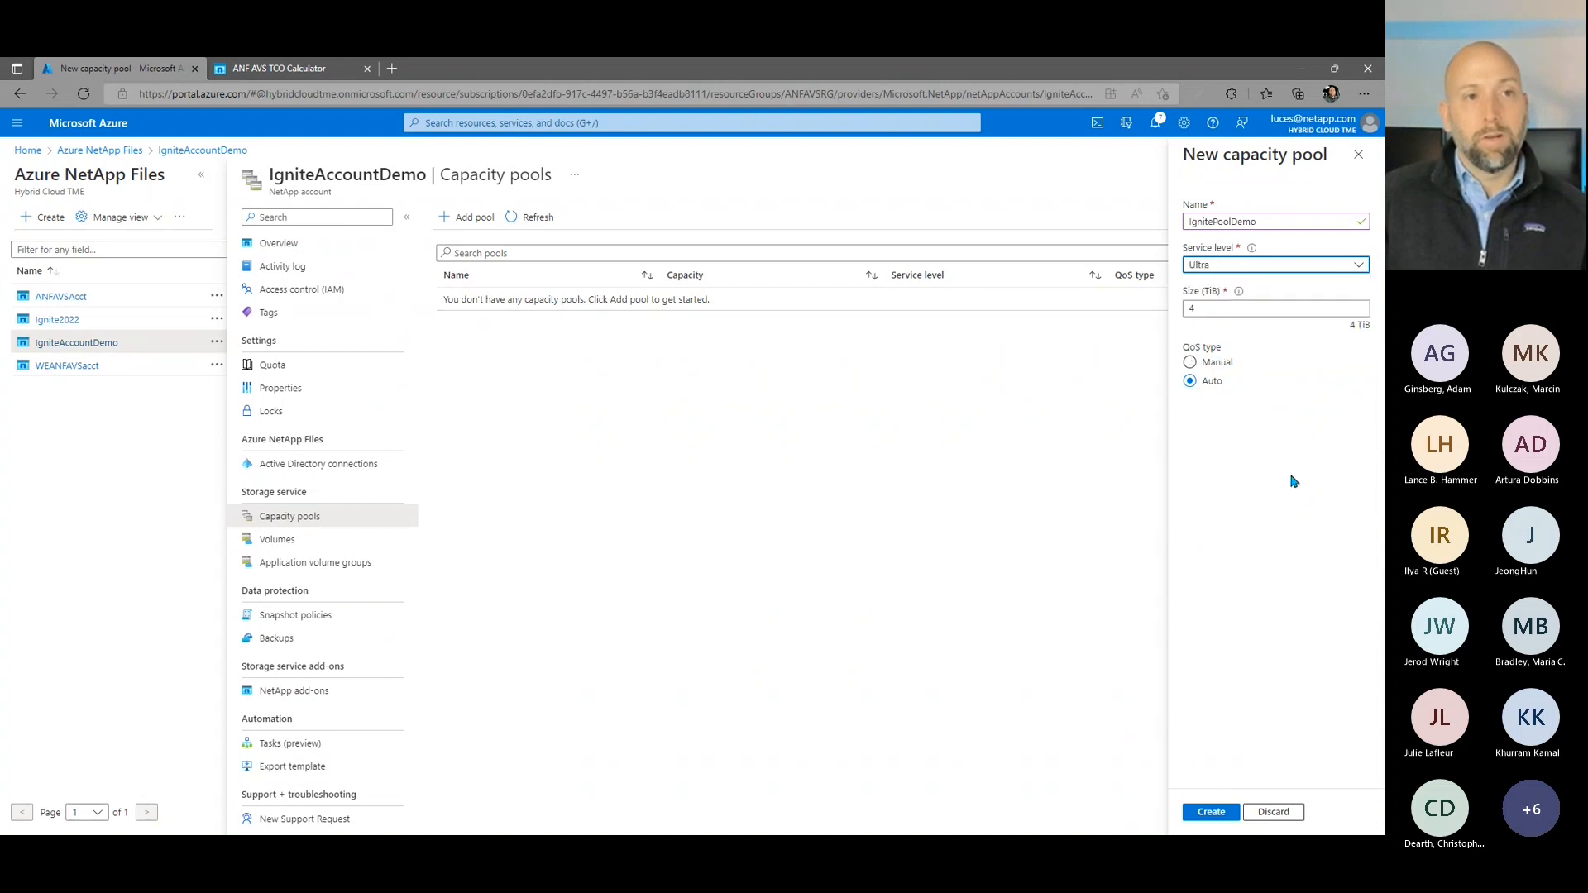
left_click(1196, 308)
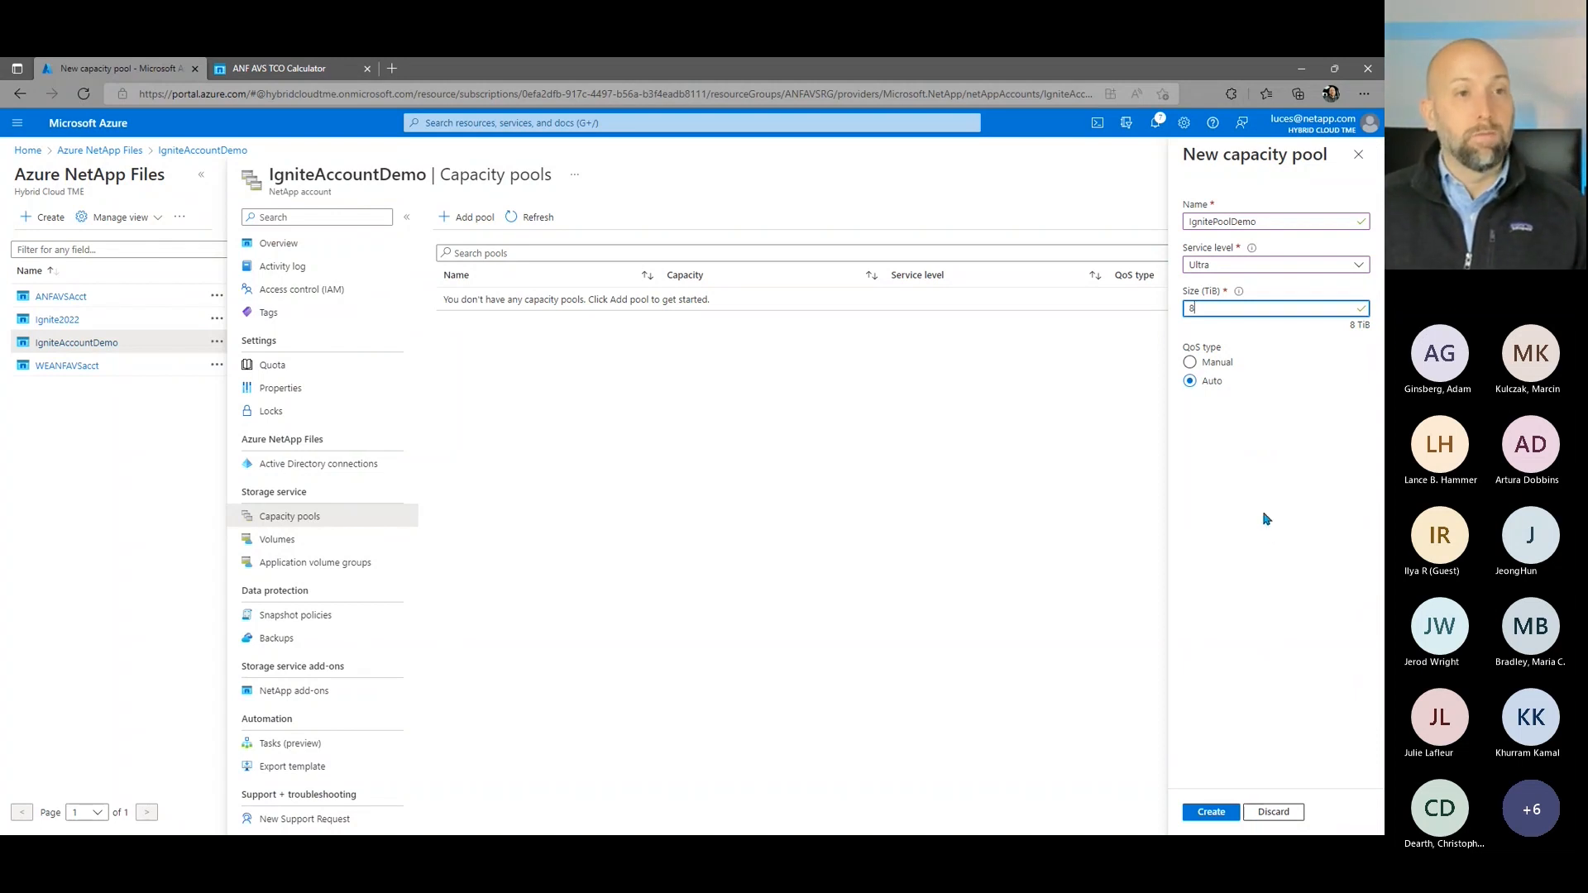
left_click(1213, 812)
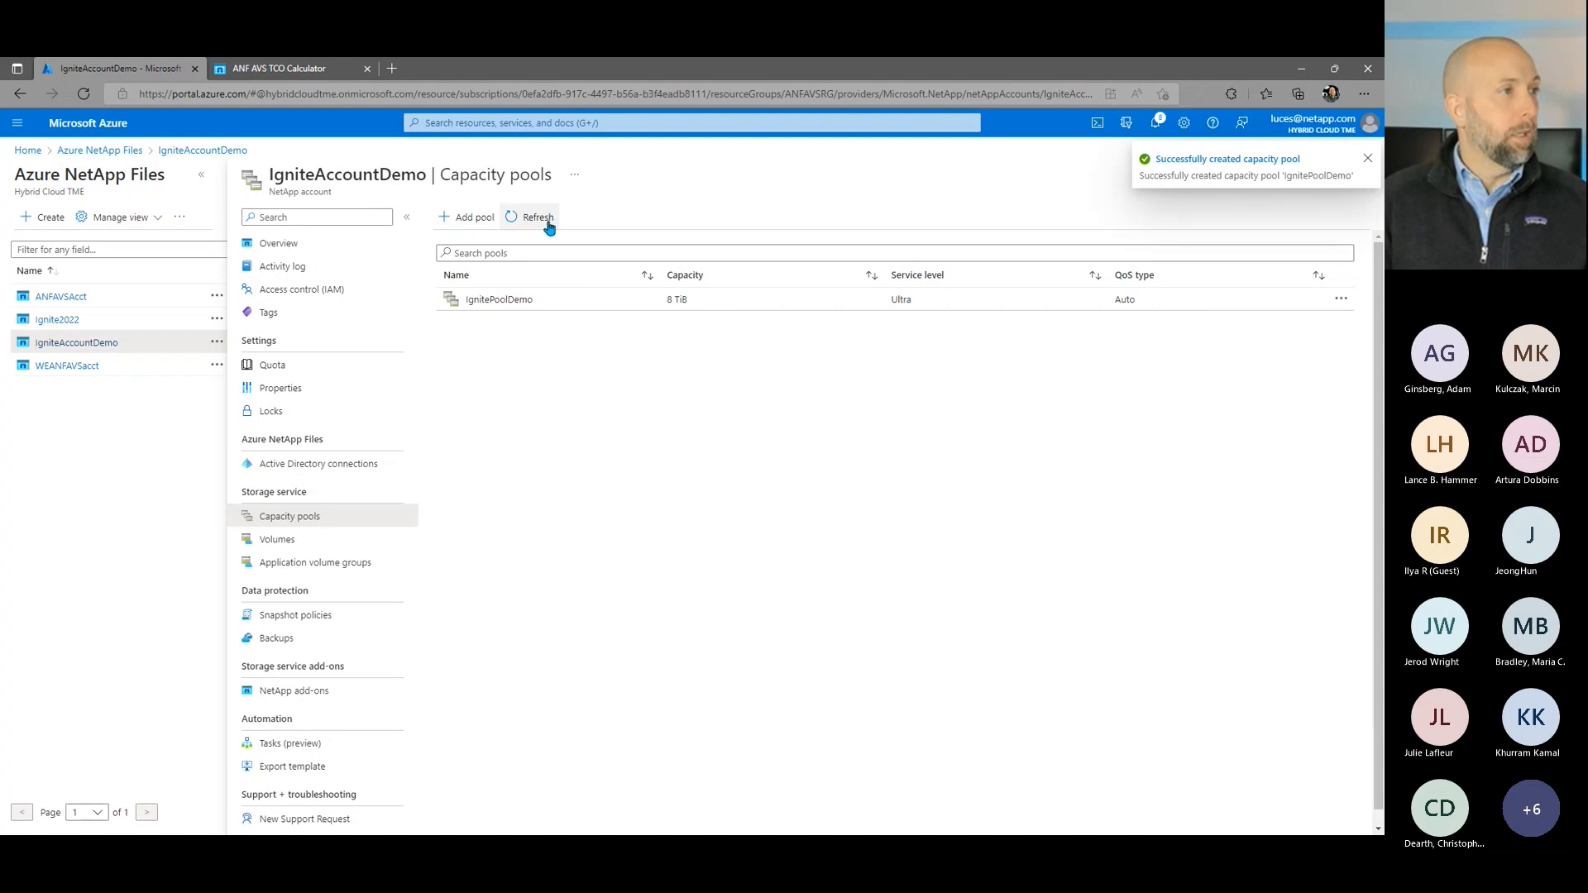
Step: Start a new volume in the IgnitePoolDemo capacity pool, named IgniteDatastore0001 with a quota of 4096 GiB
left_click(501, 300)
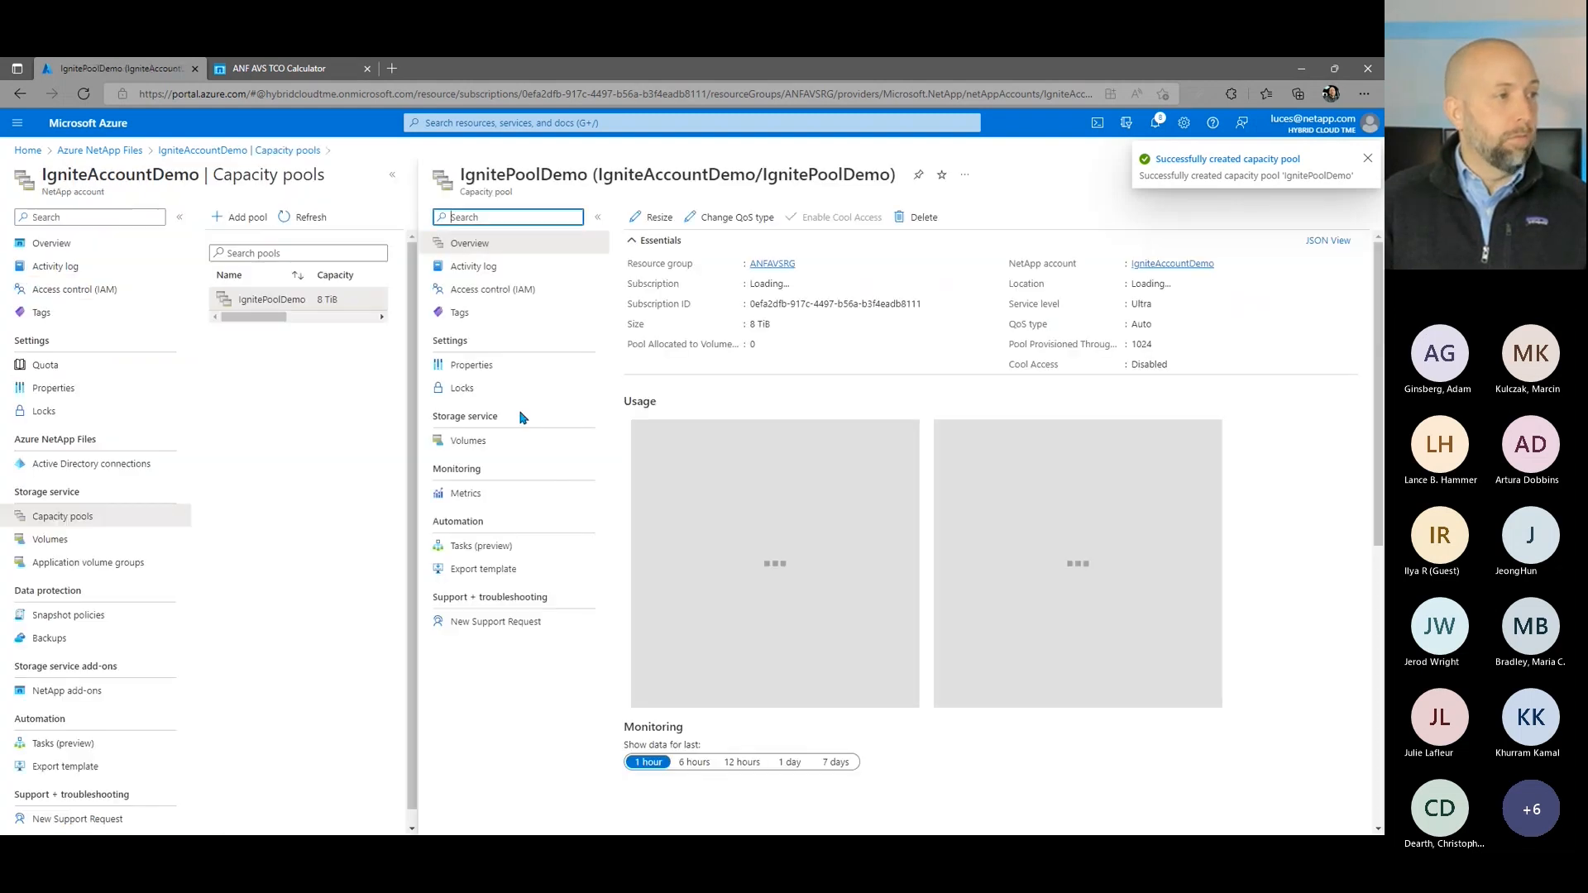
left_click(494, 439)
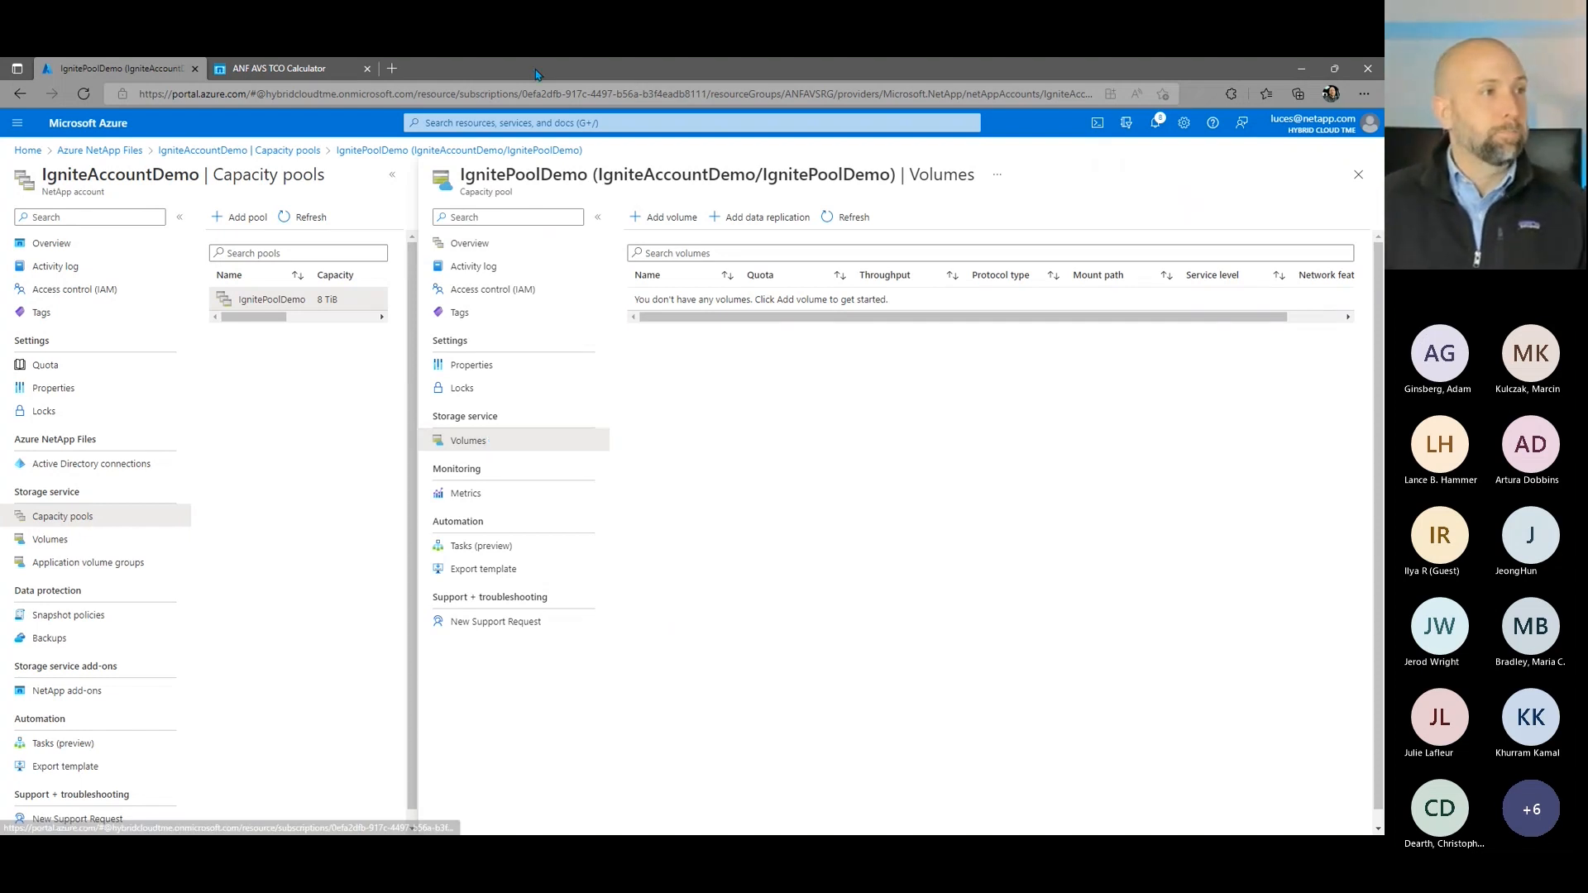
left_click(662, 216)
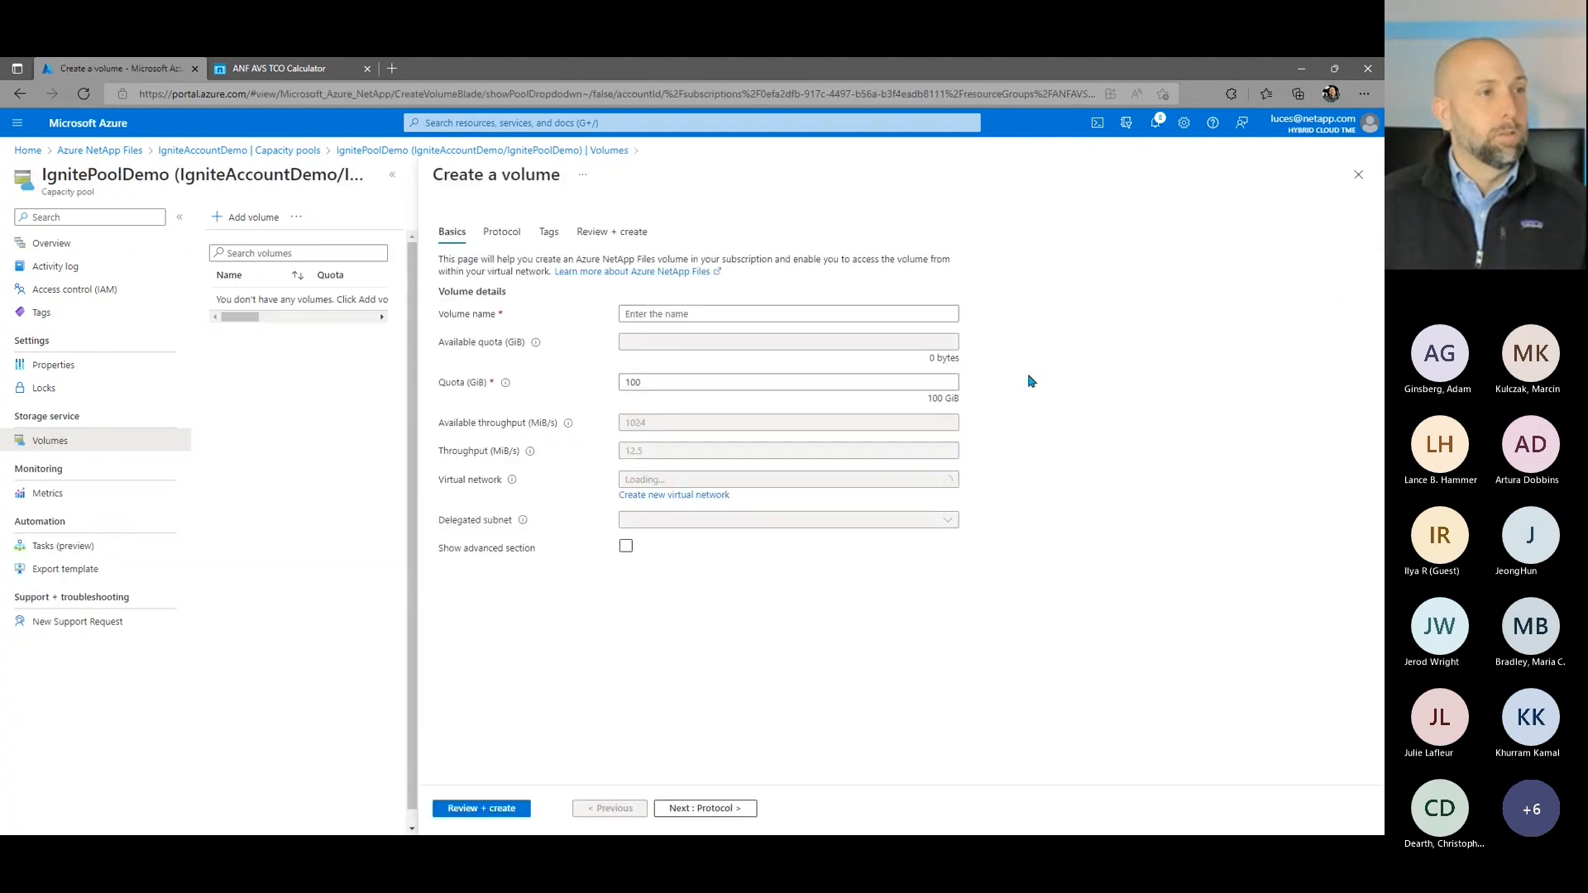
left_click(683, 313)
type("Ignite")
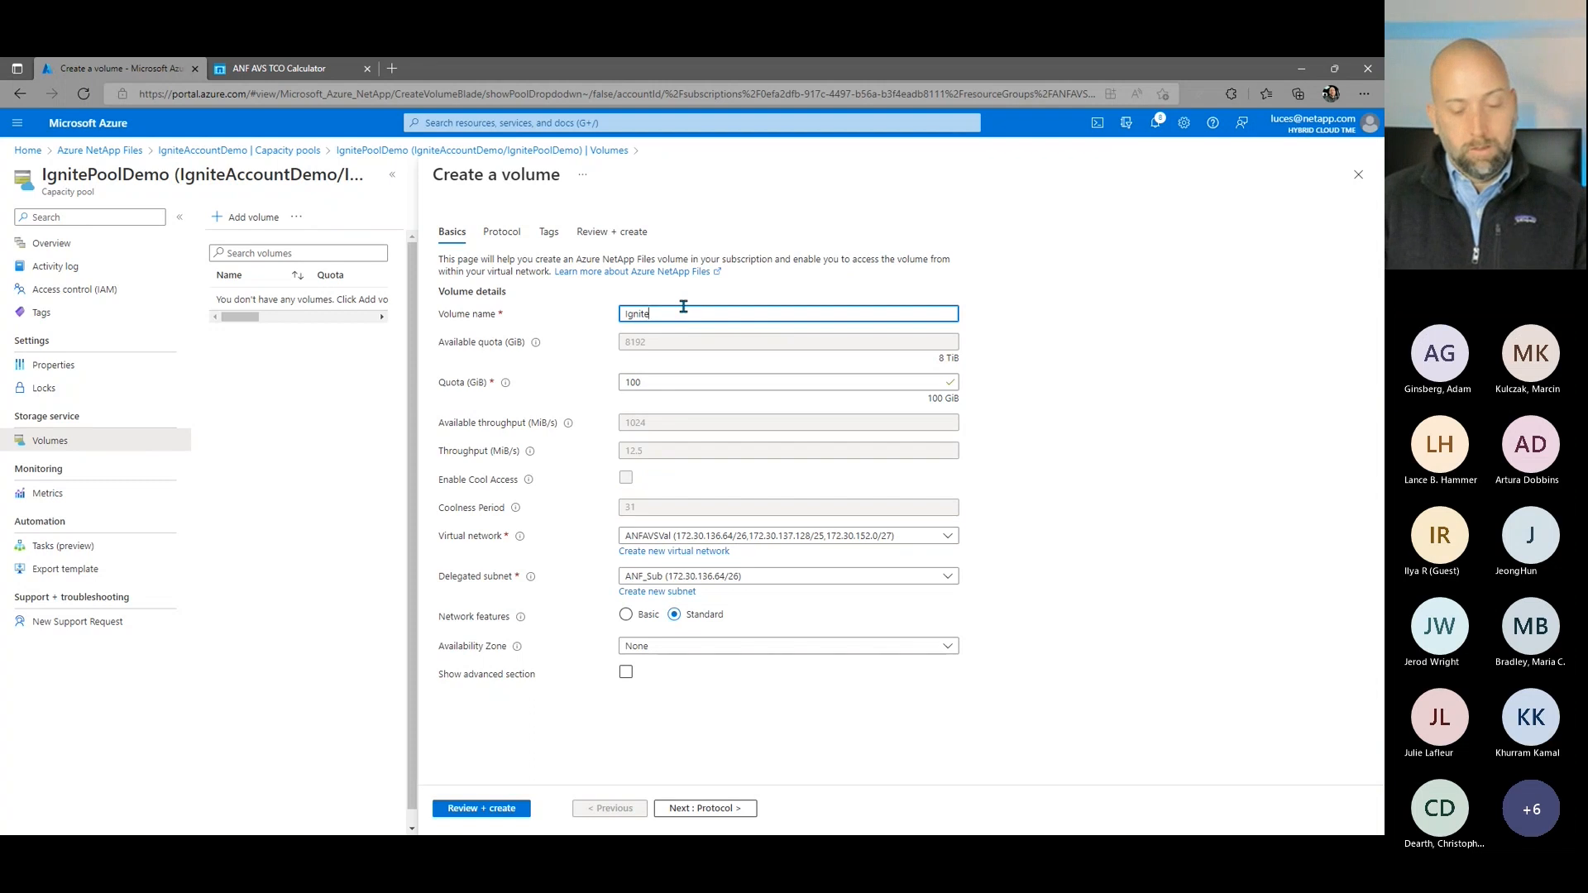
type("Datastore0")
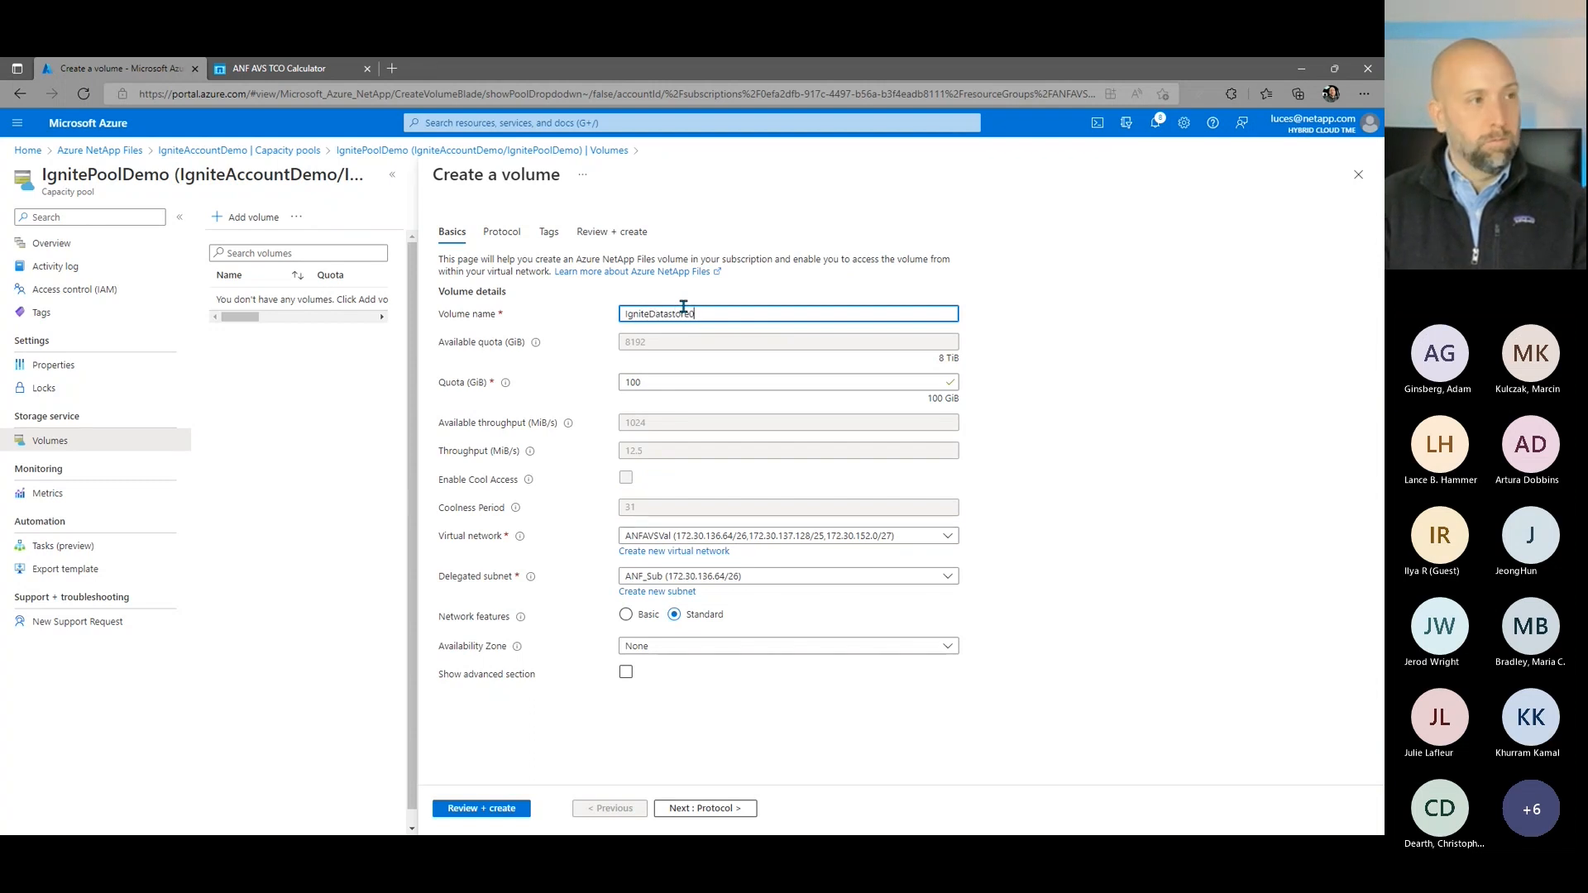
type("001")
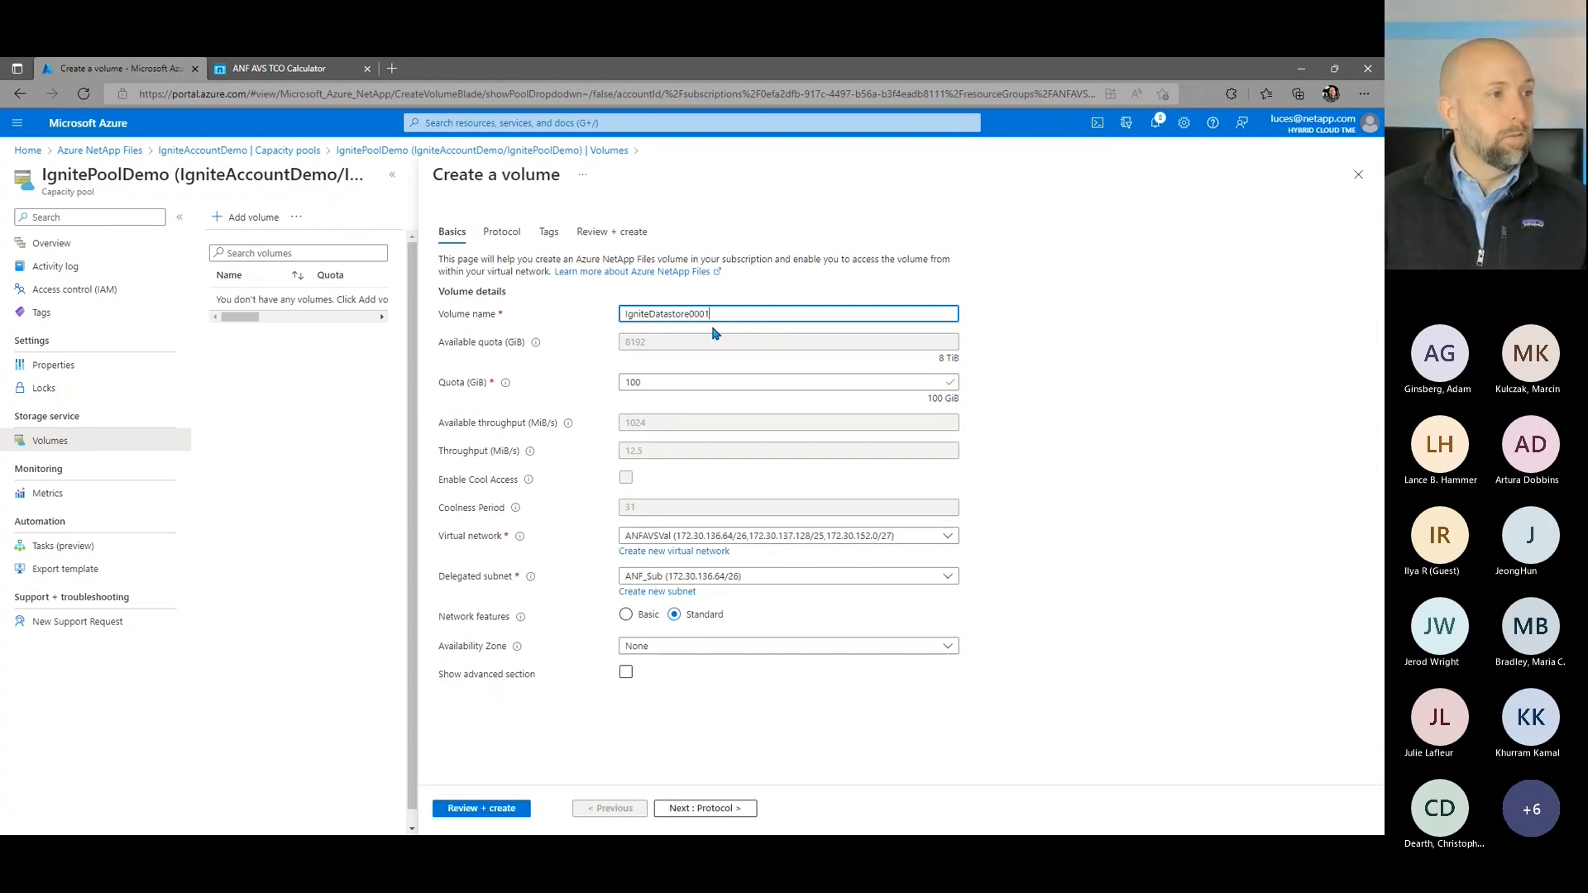
left_click(690, 380)
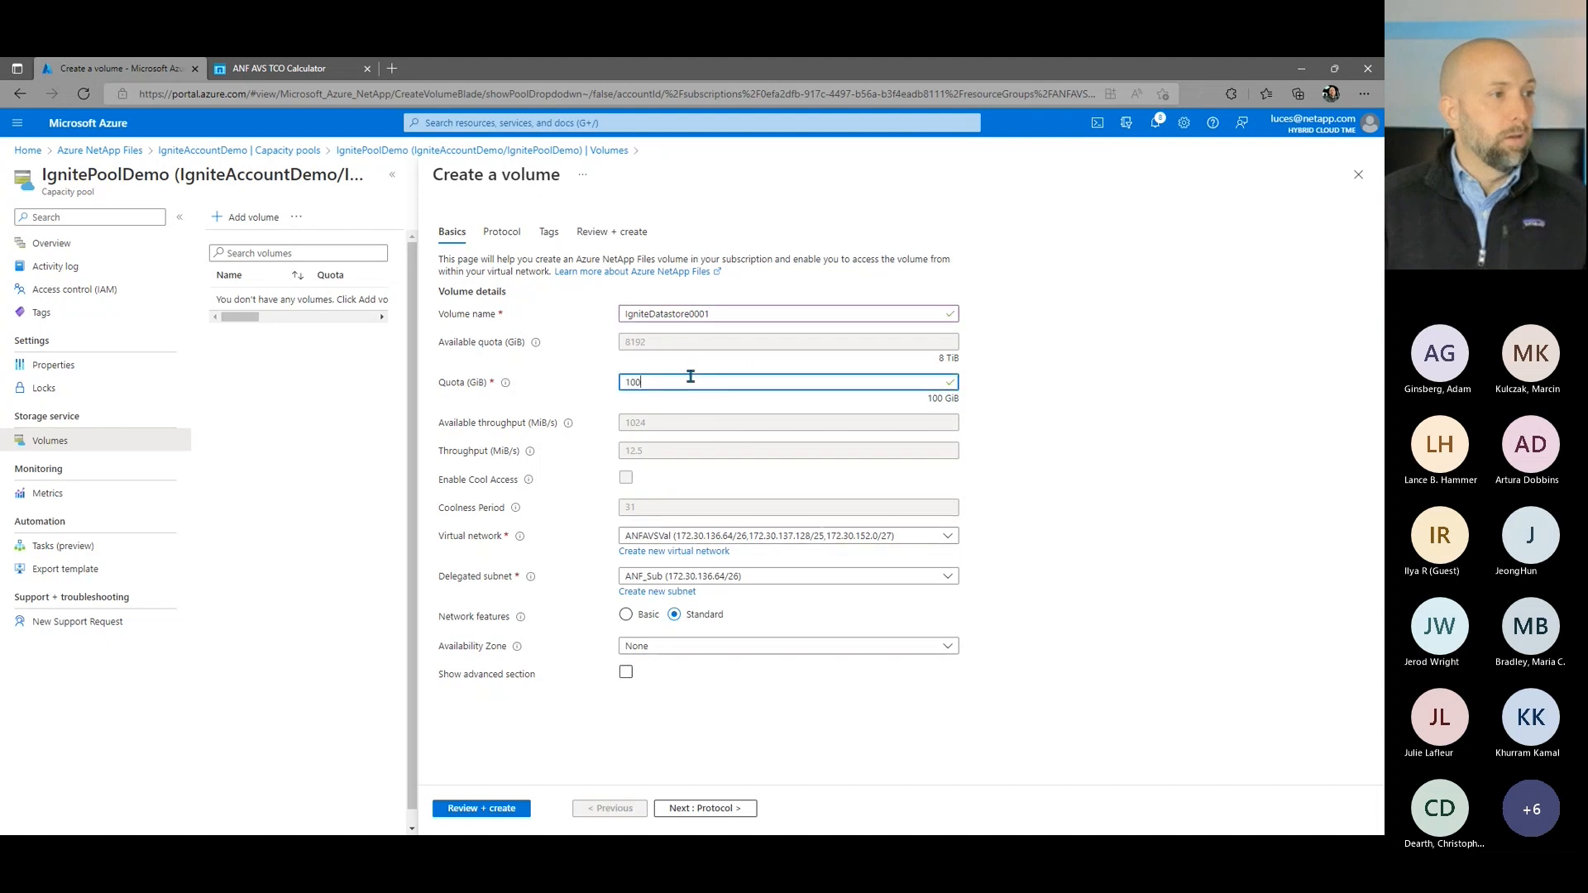
key("ctrl+a")
type("4096")
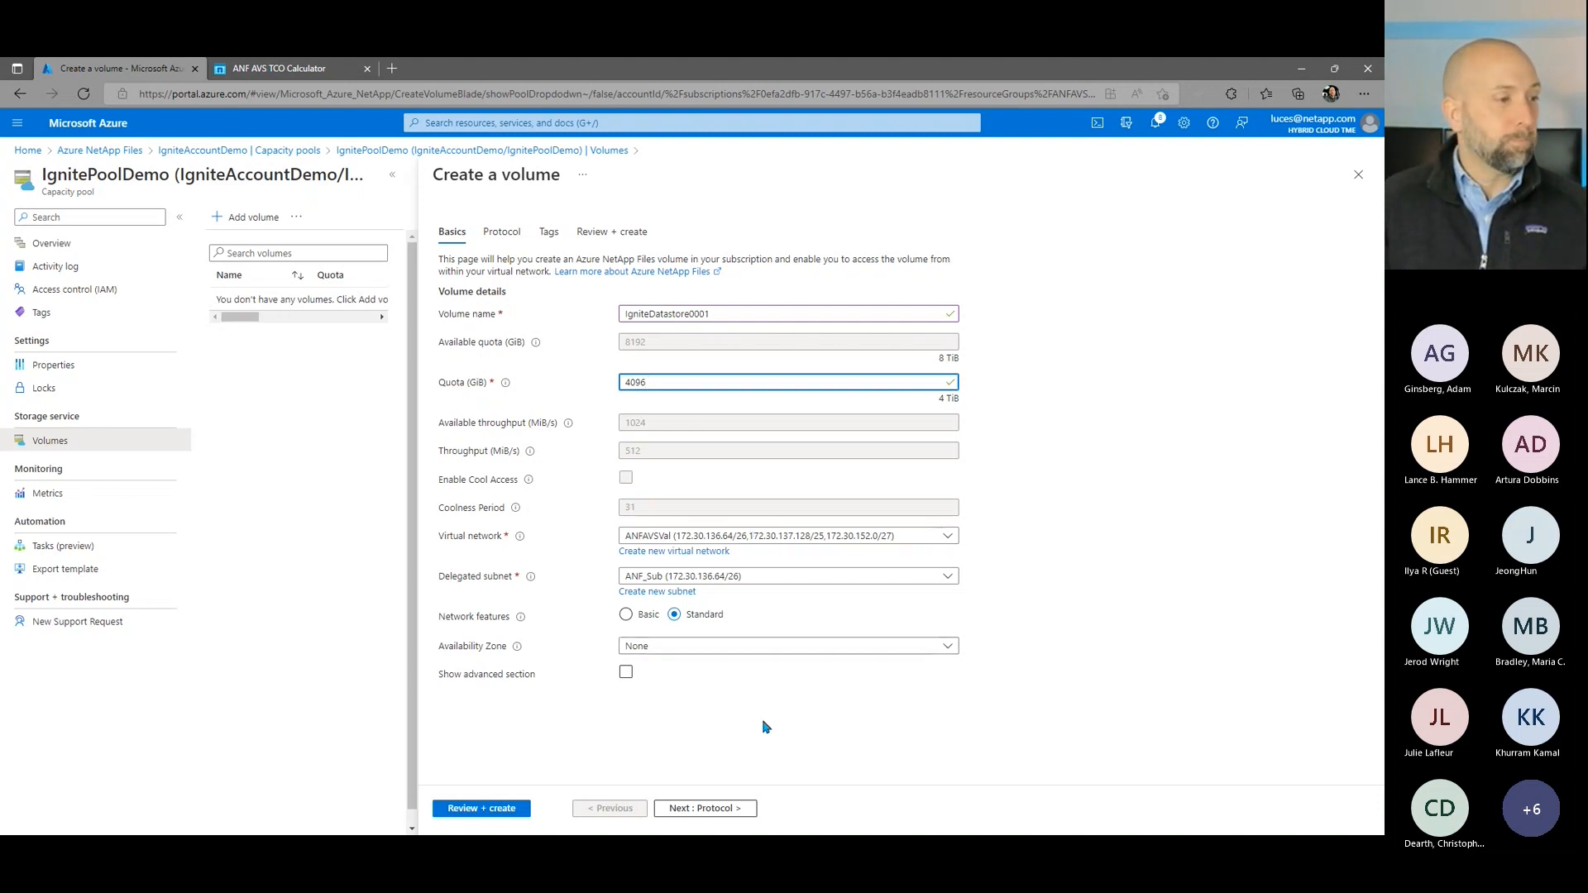
Step: Enable the Azure VMware Solution DataStore option in the volume's protocol settings and check its export policy
left_click(719, 808)
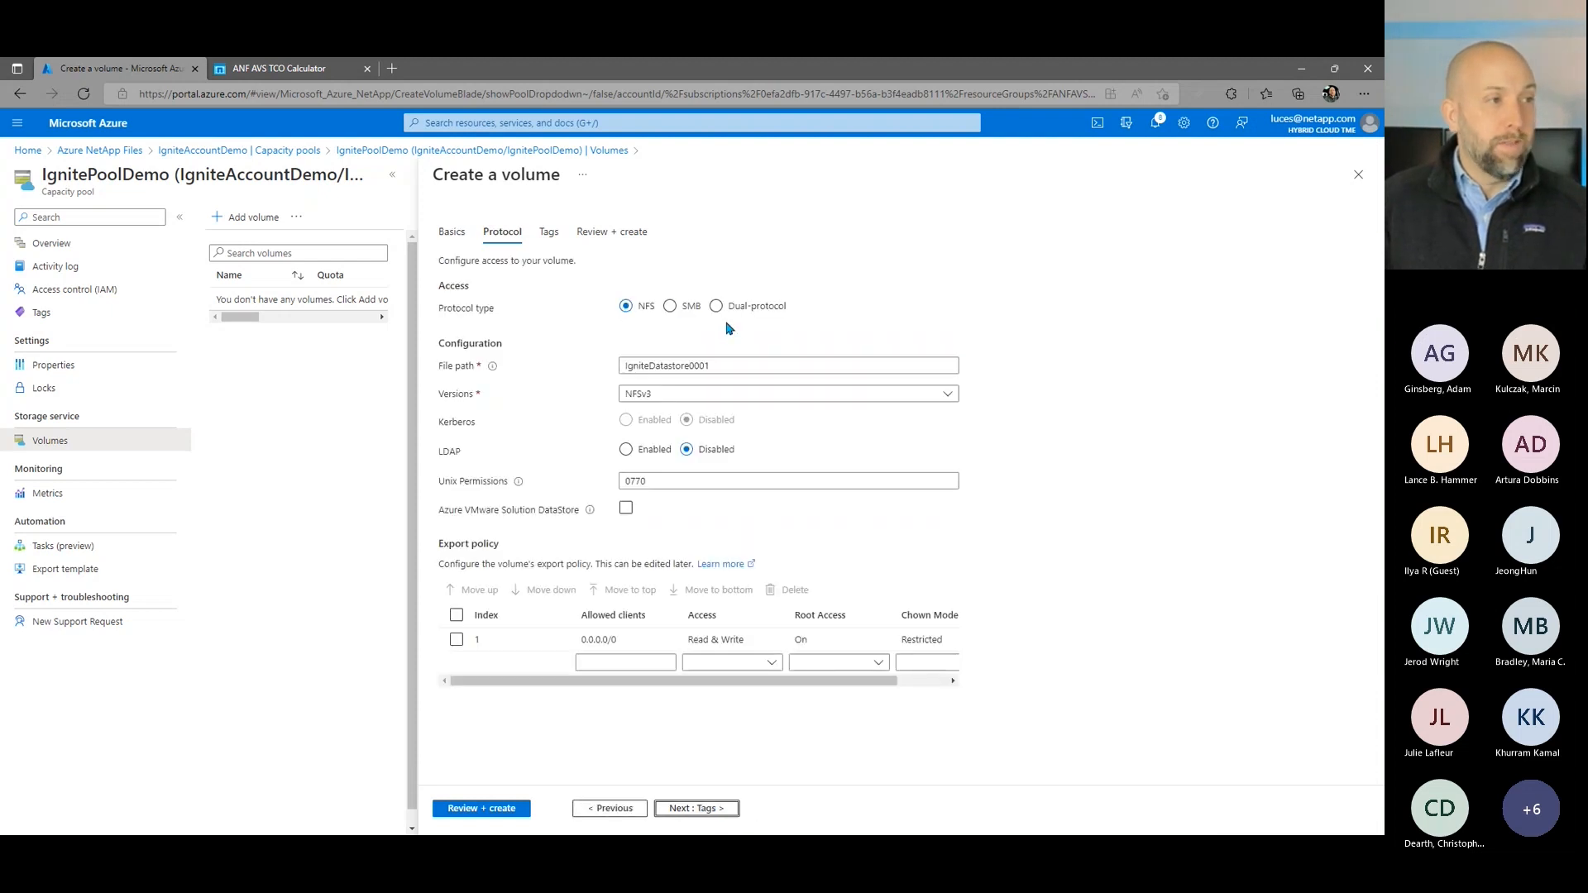
left_click(630, 510)
left_click(640, 514)
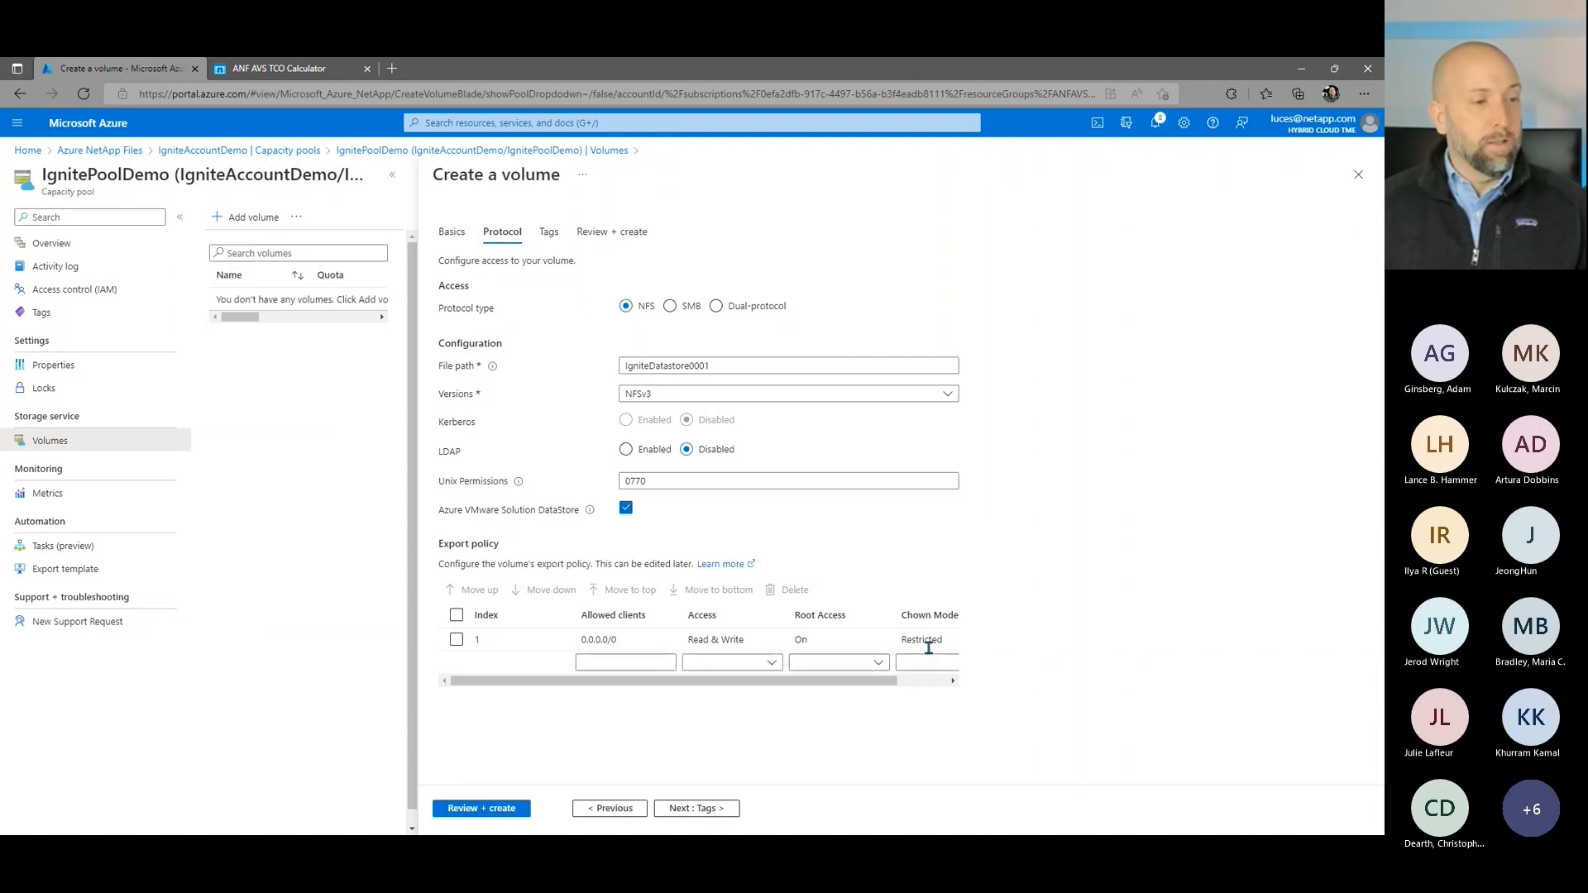
left_click_drag(889, 680, 903, 683)
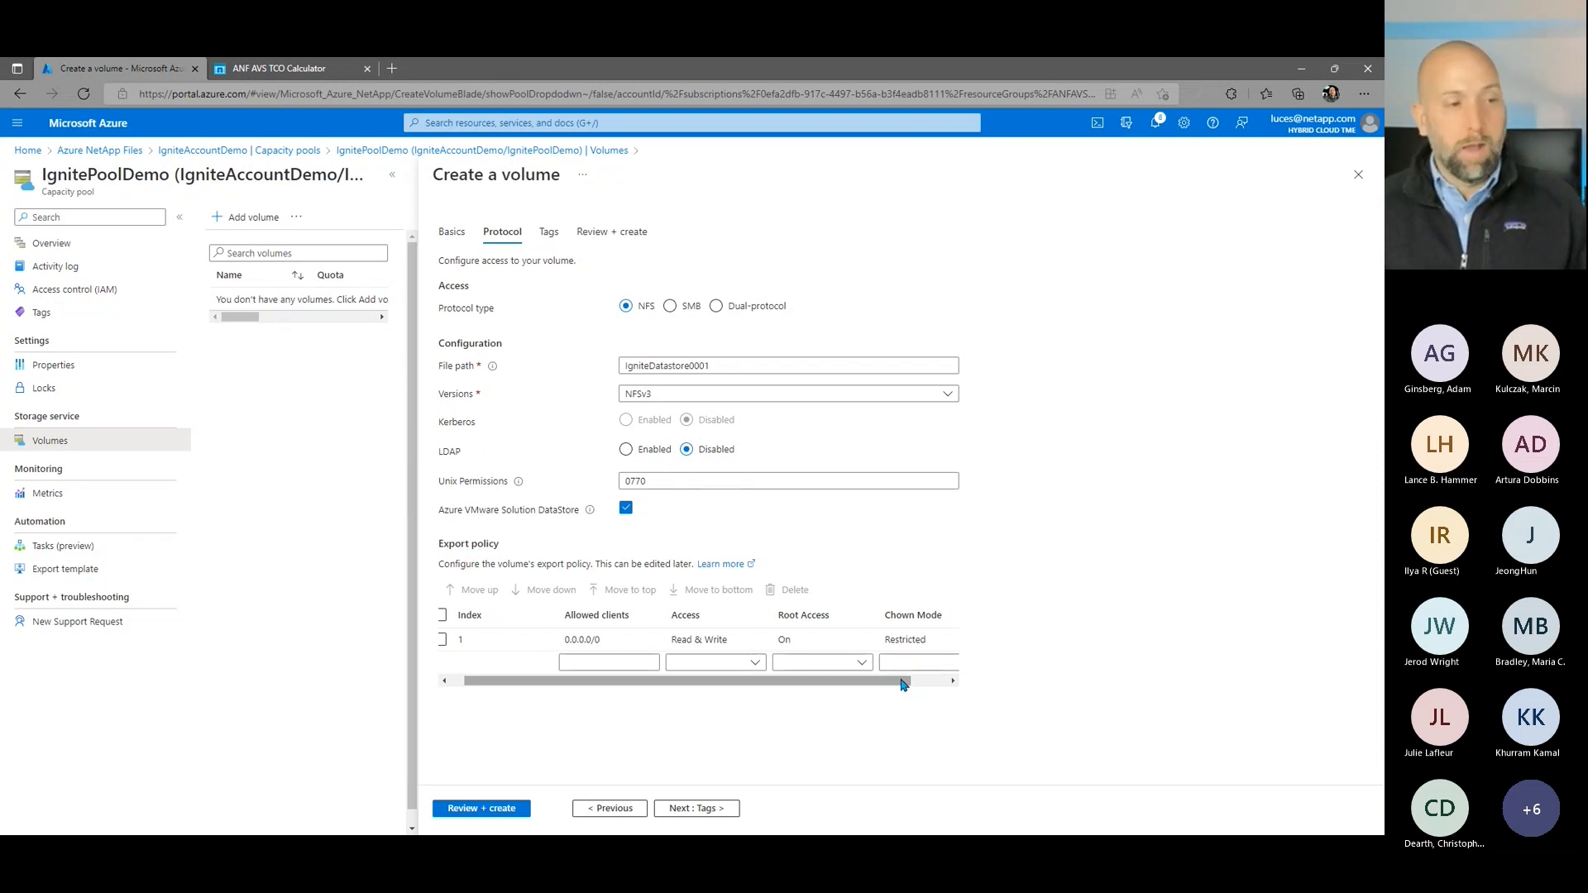
left_click_drag(903, 684, 889, 684)
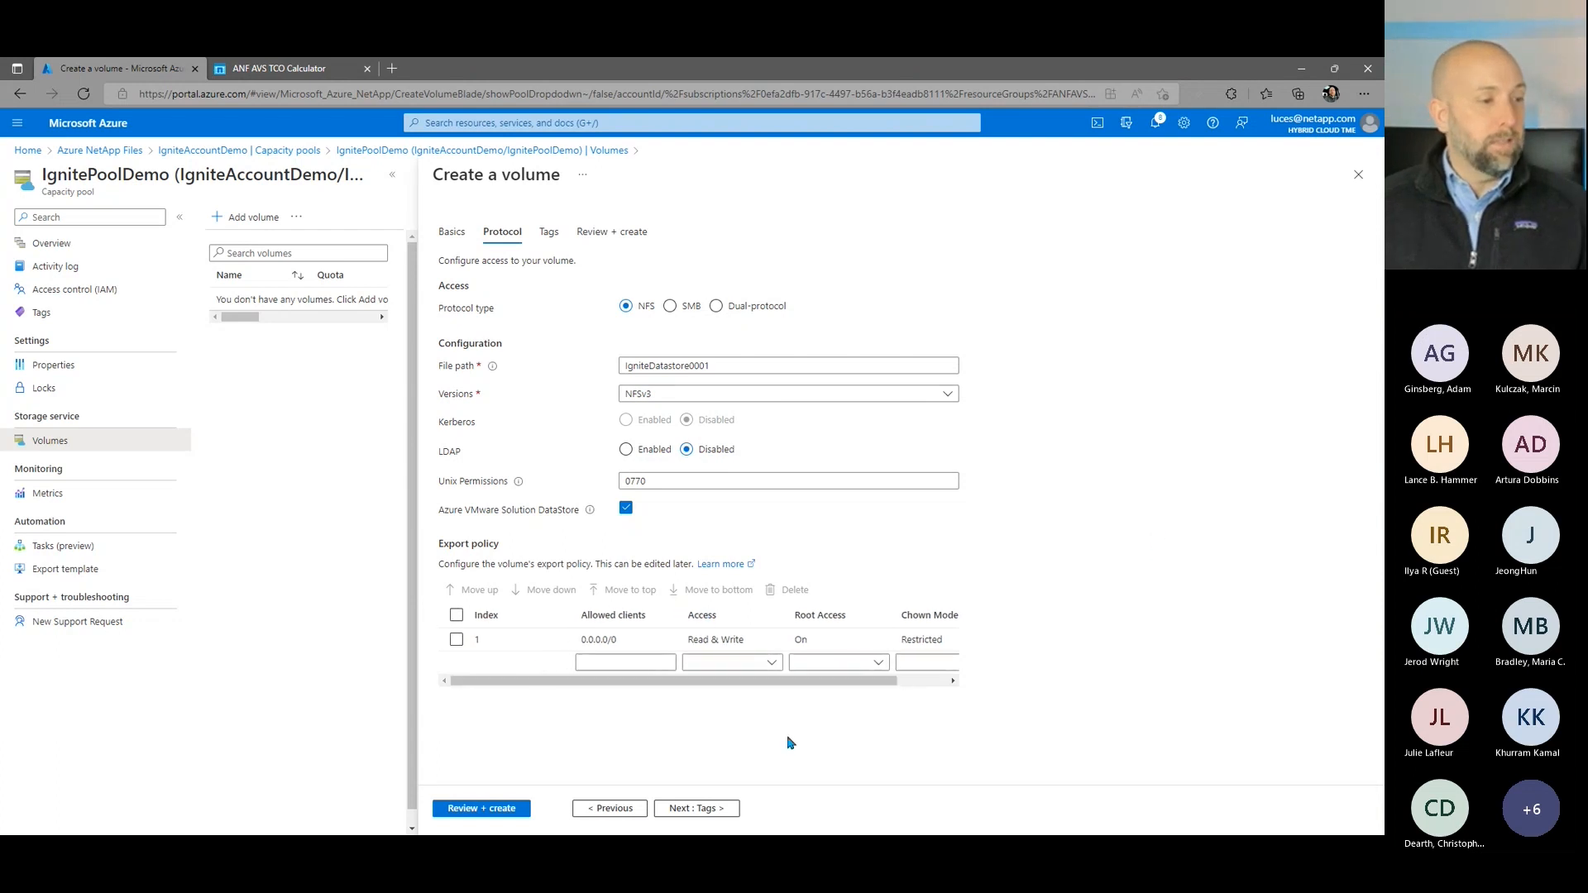
Step: Add an owner tag containing the owner's username to the volume, then review and create it
left_click(735, 810)
left_click(592, 343)
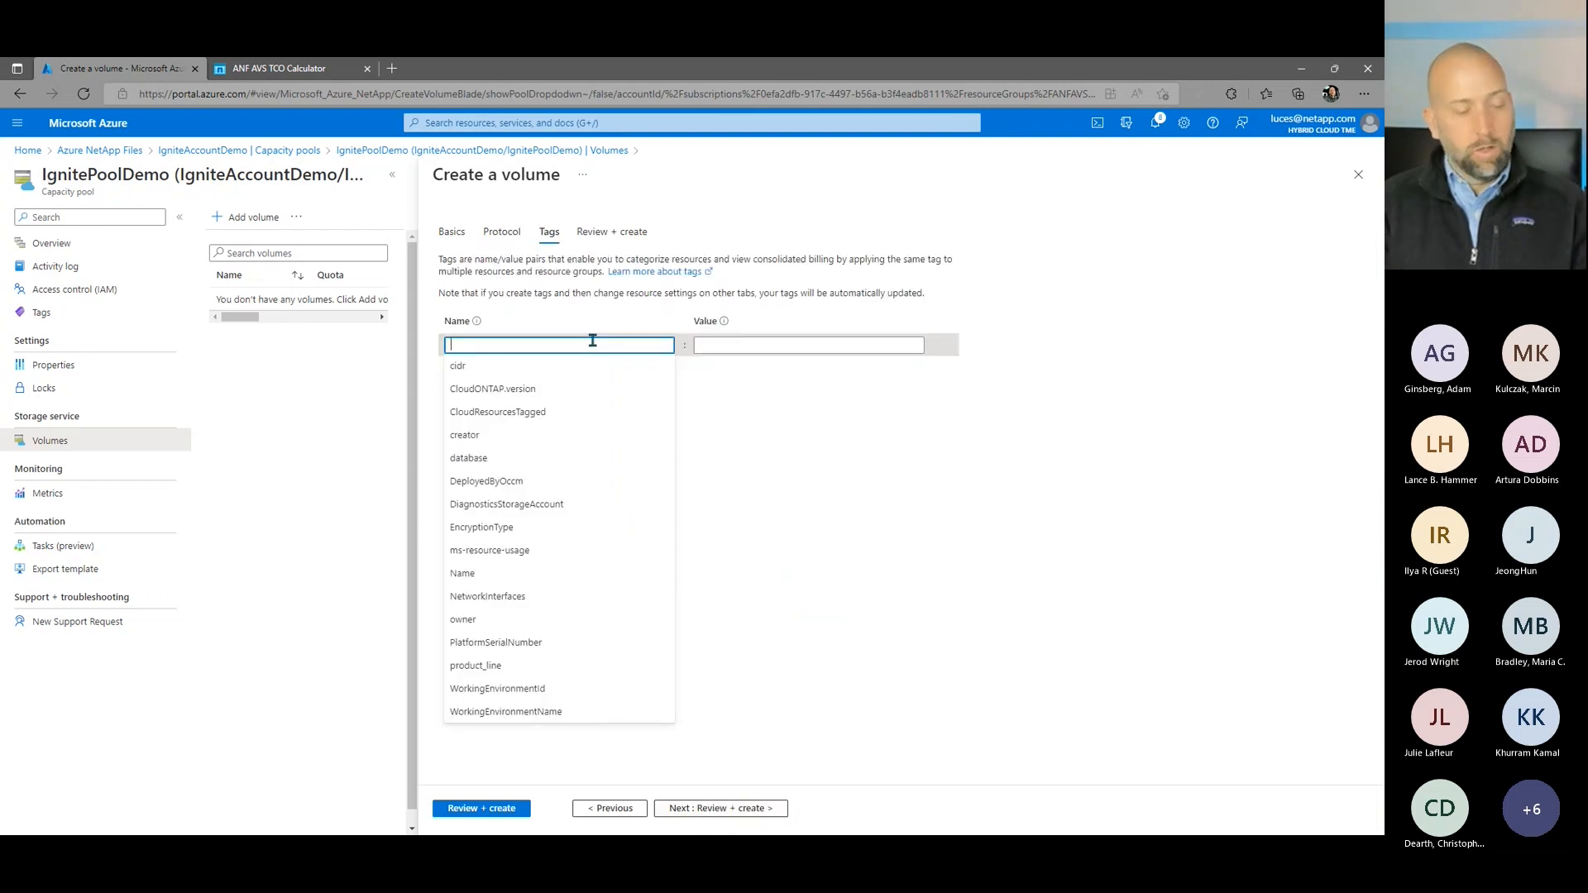
type("owner")
key("Tab")
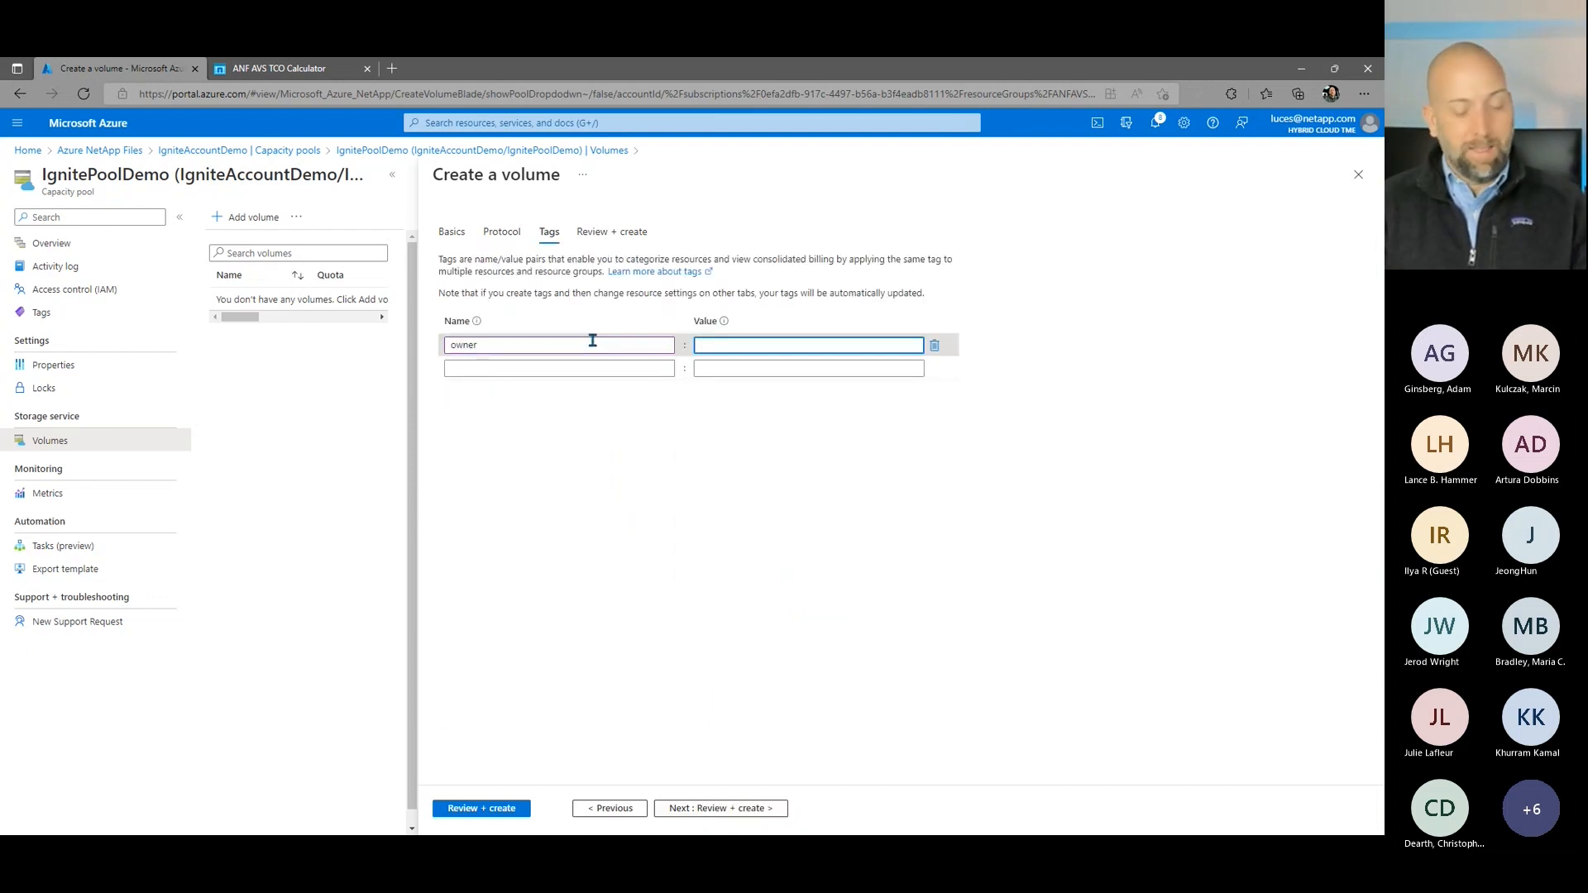
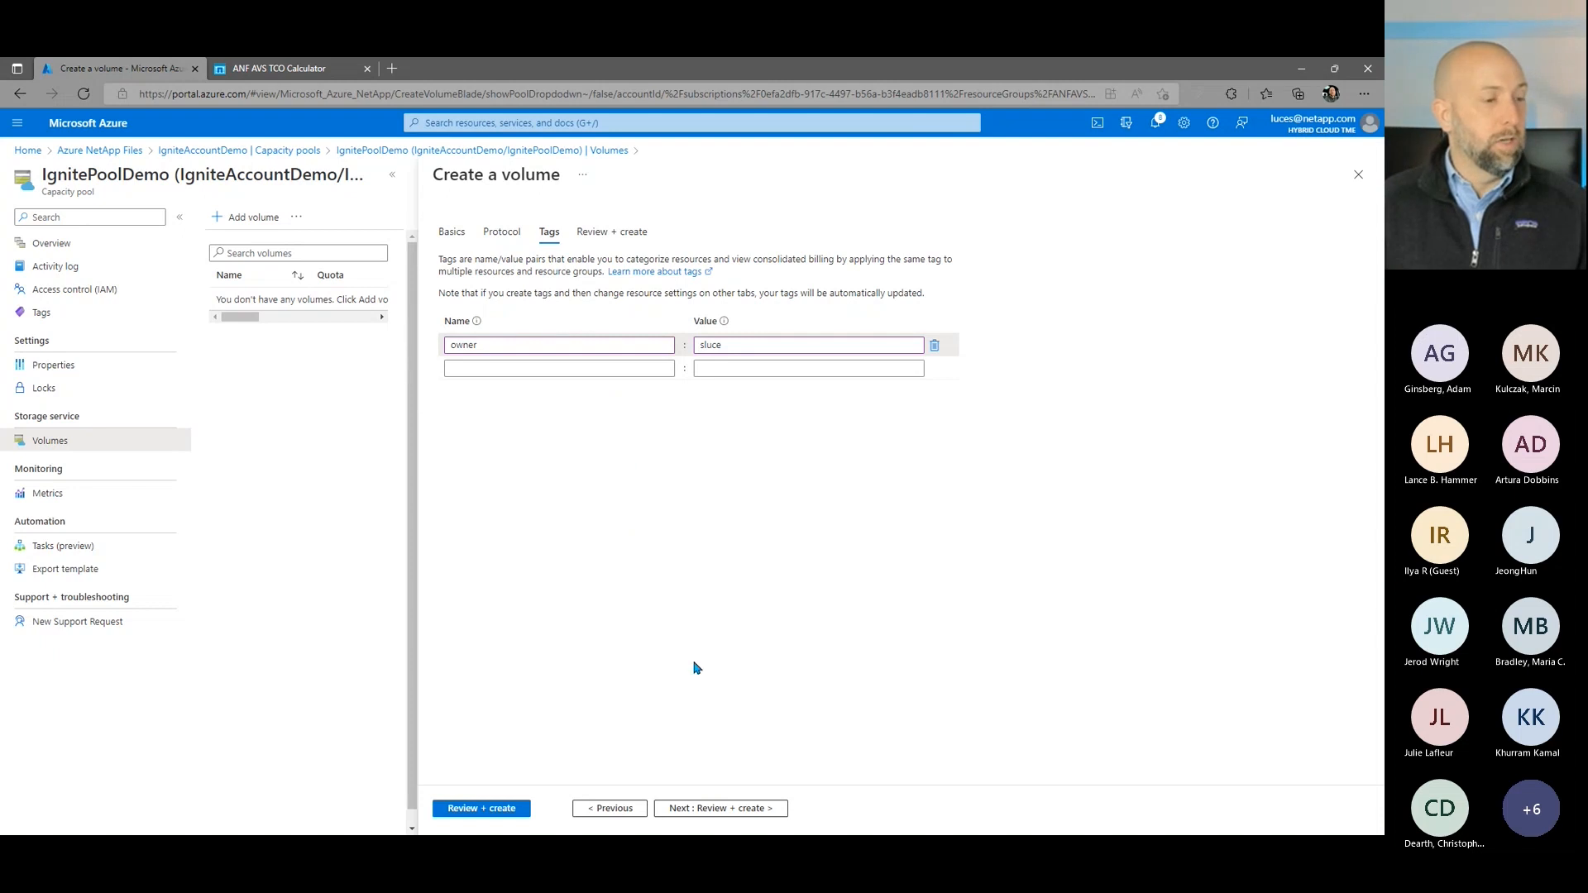
left_click(710, 809)
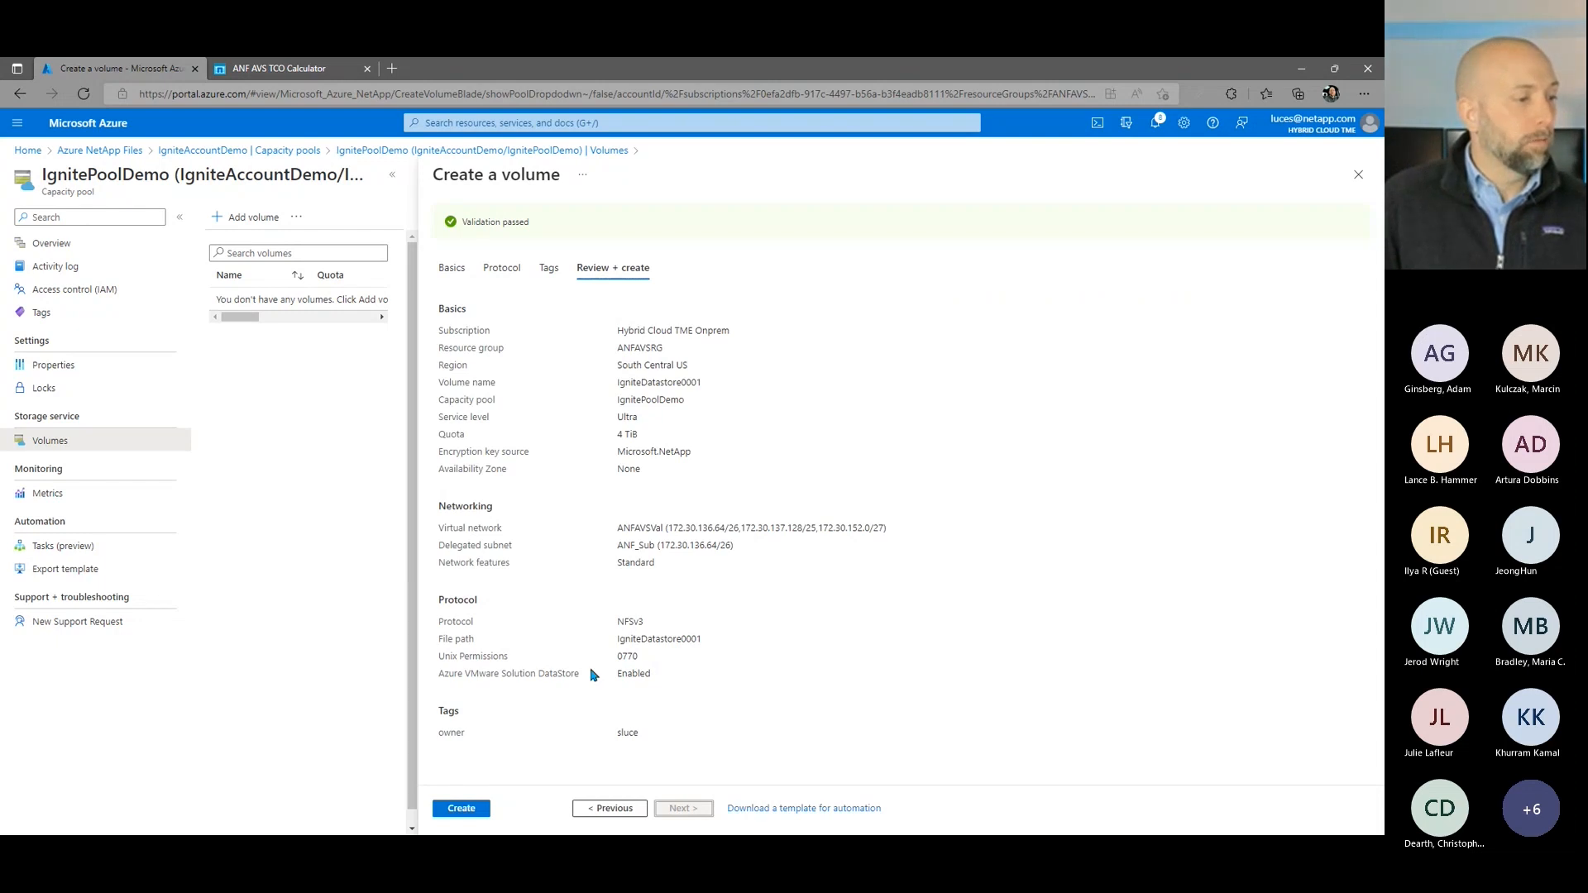
left_click(461, 808)
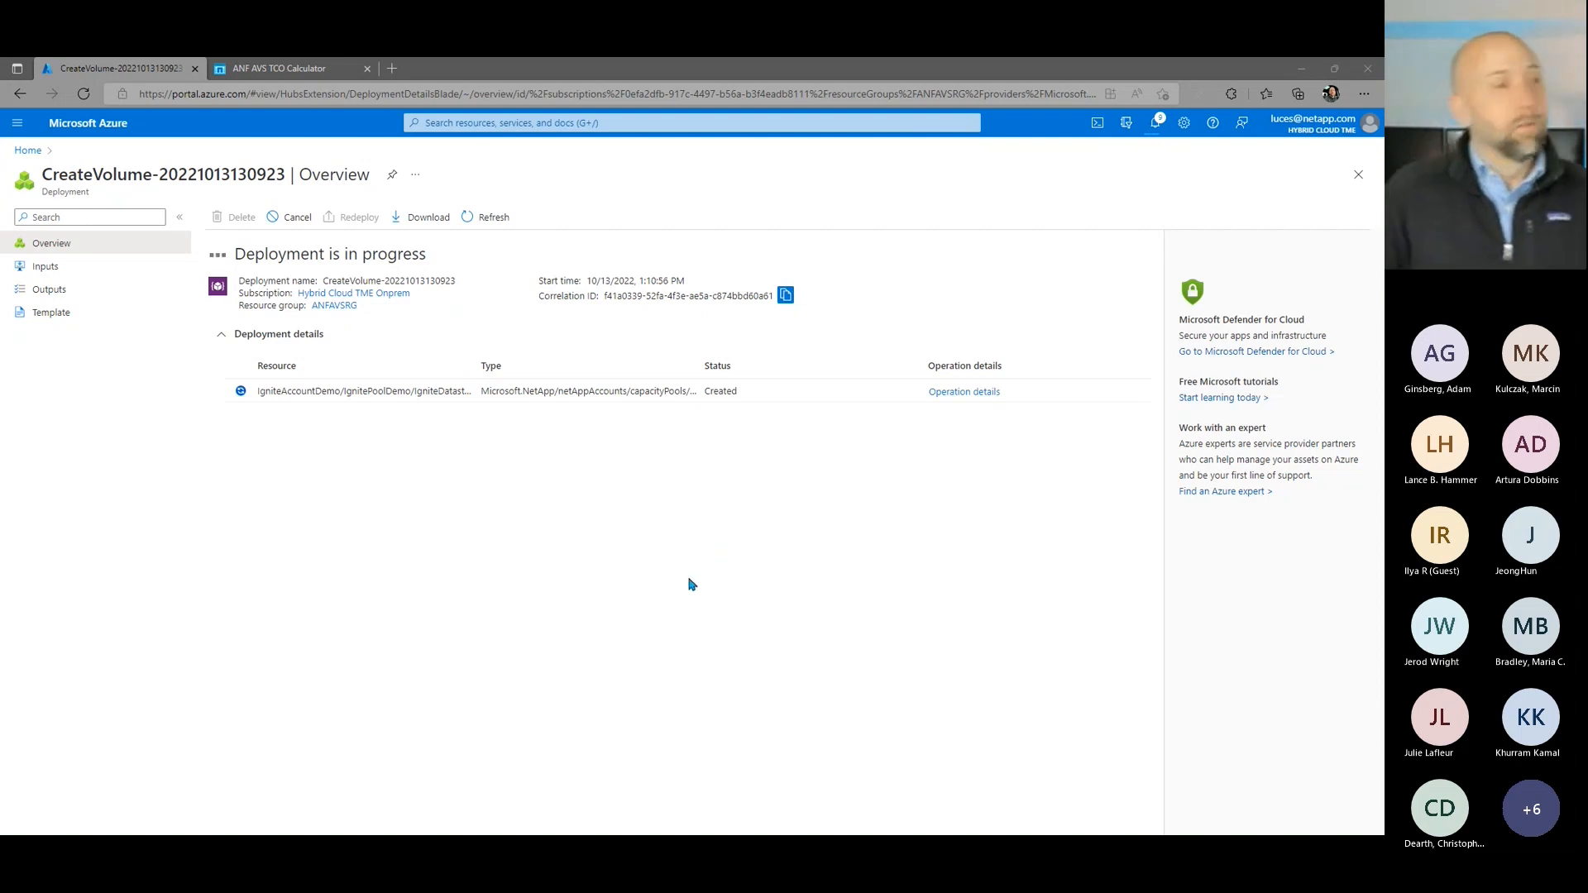
Step: Go to Azure VMware Solution and open the storage settings of the AVSANFValClus private cloud
left_click(544, 121)
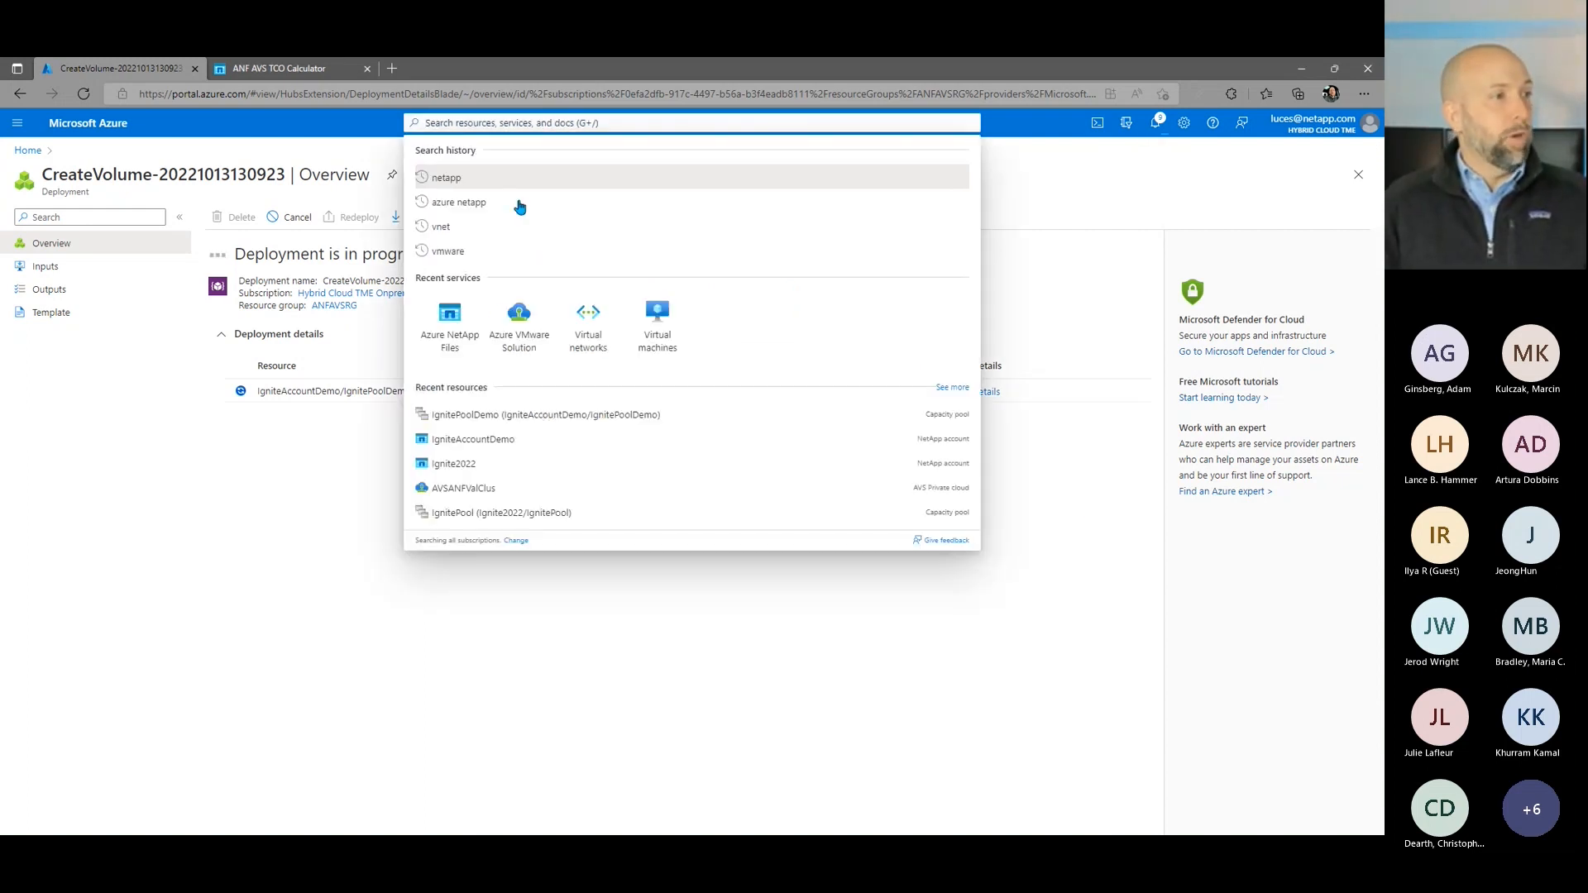
left_click(542, 428)
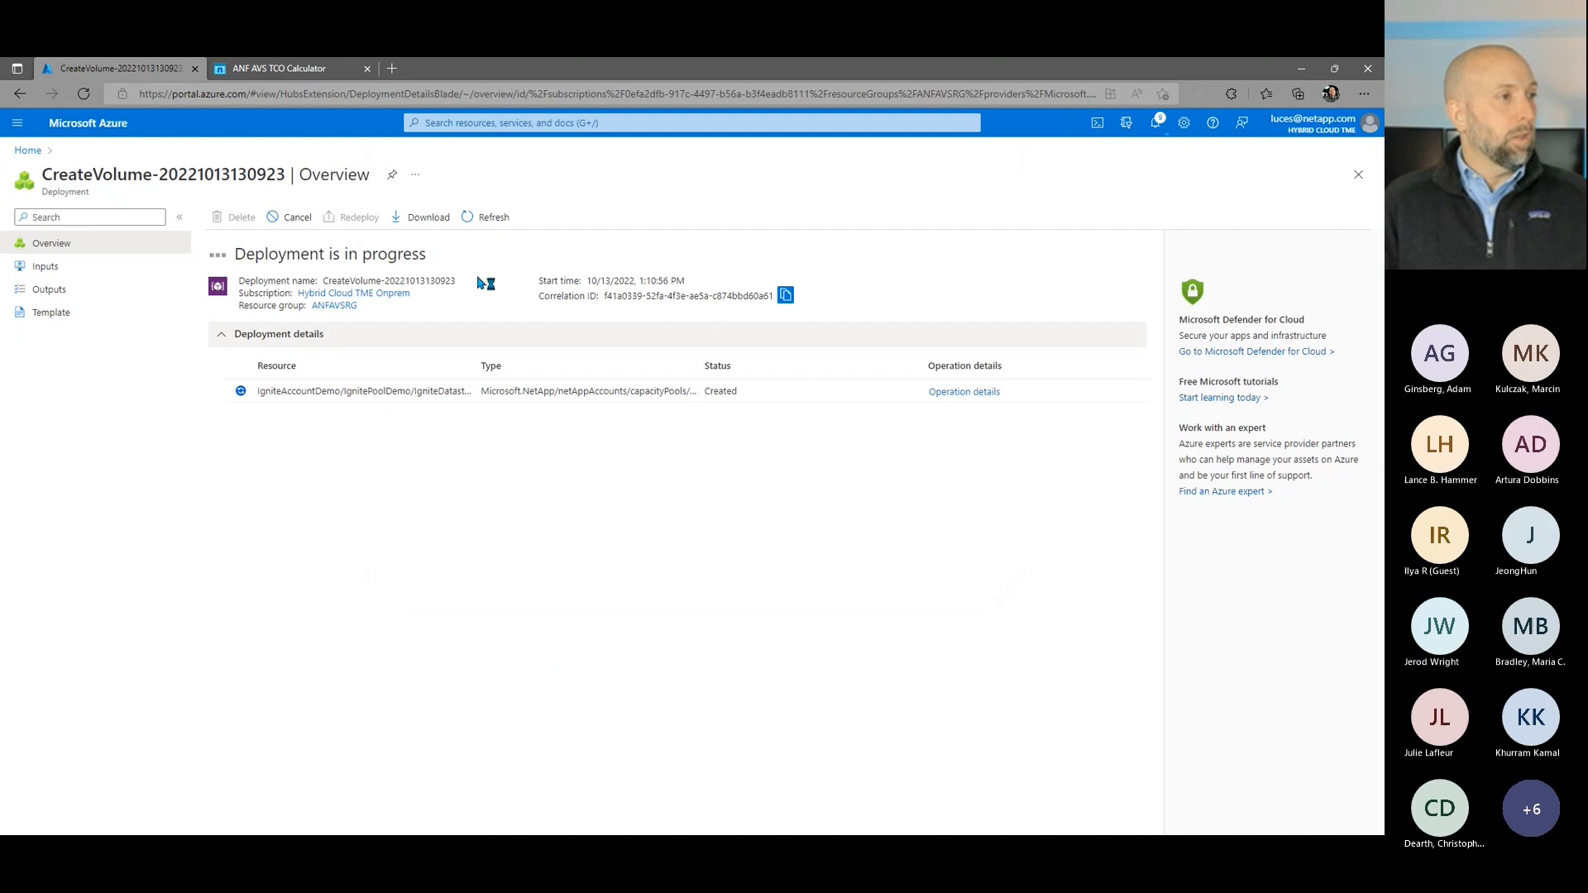
left_click(523, 121)
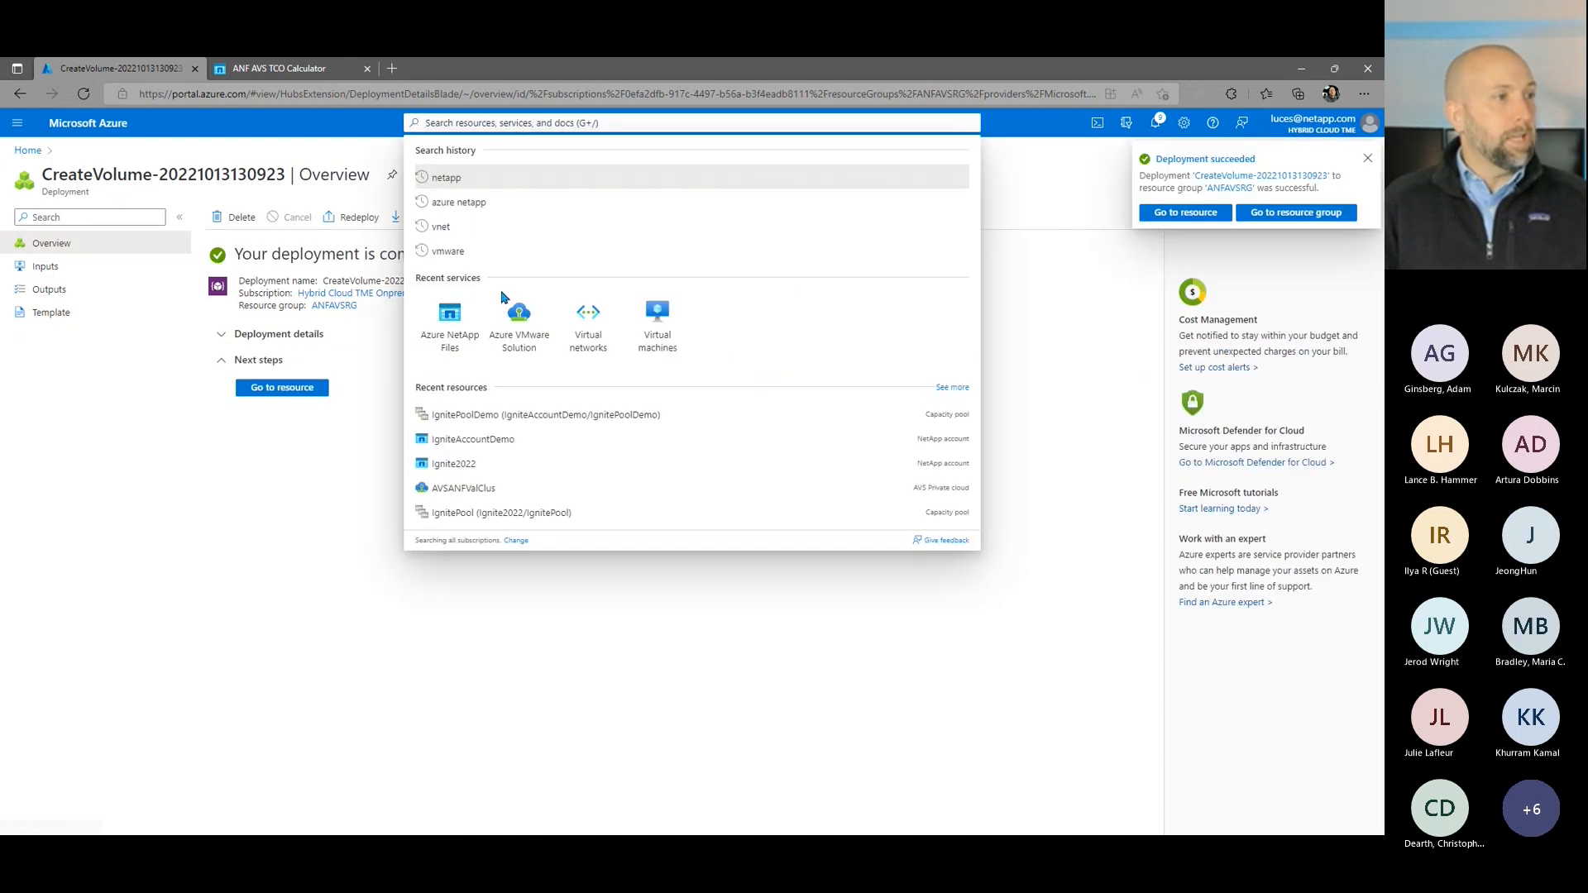
left_click(518, 330)
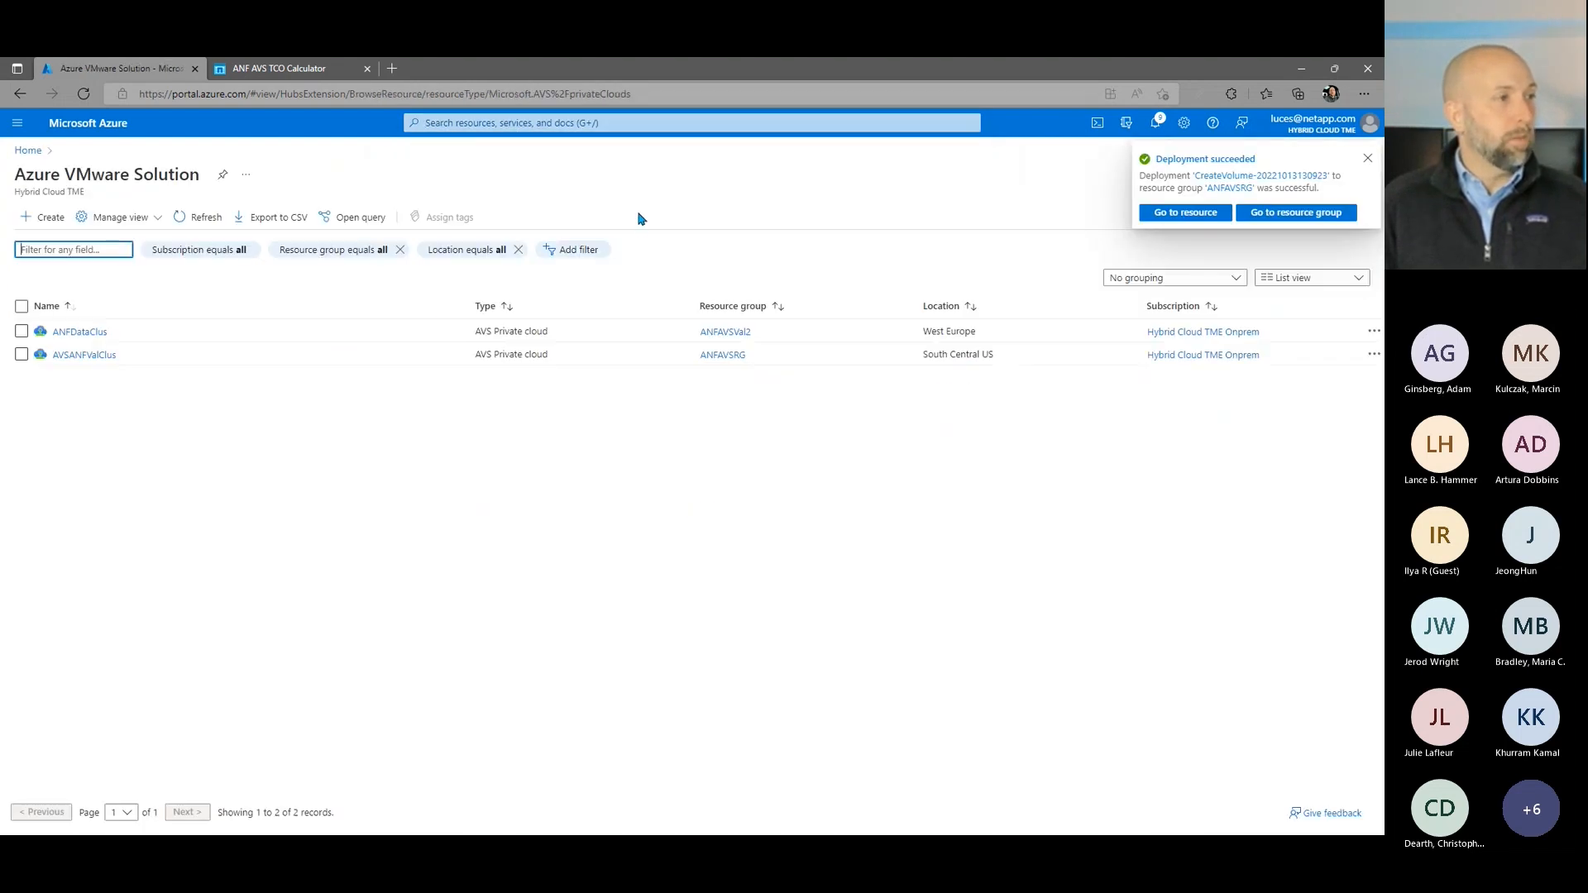
left_click(58, 355)
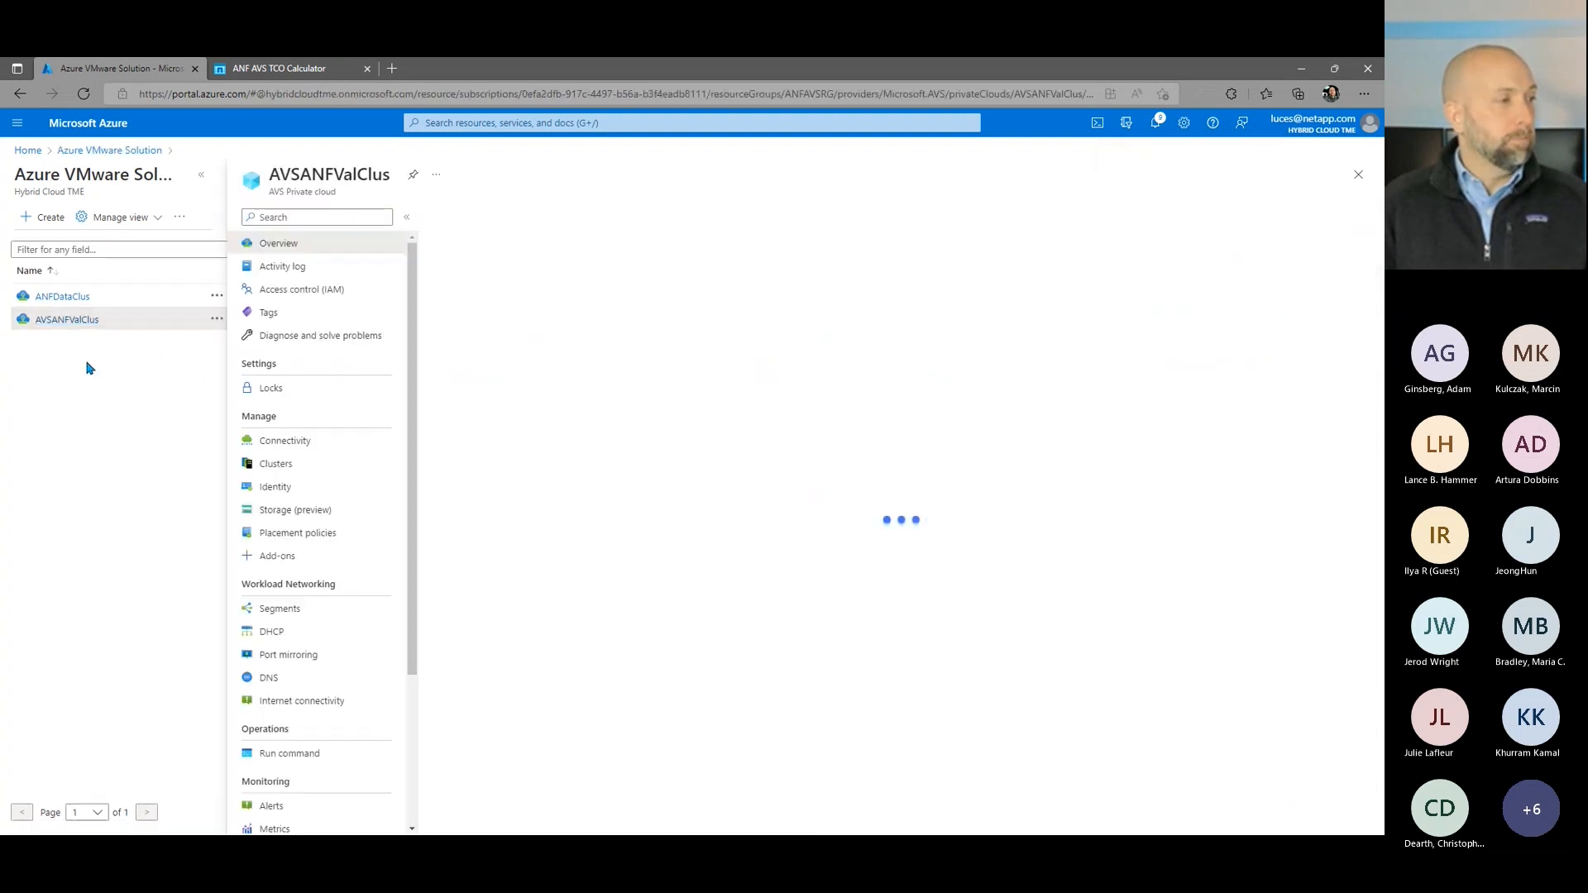
left_click(341, 511)
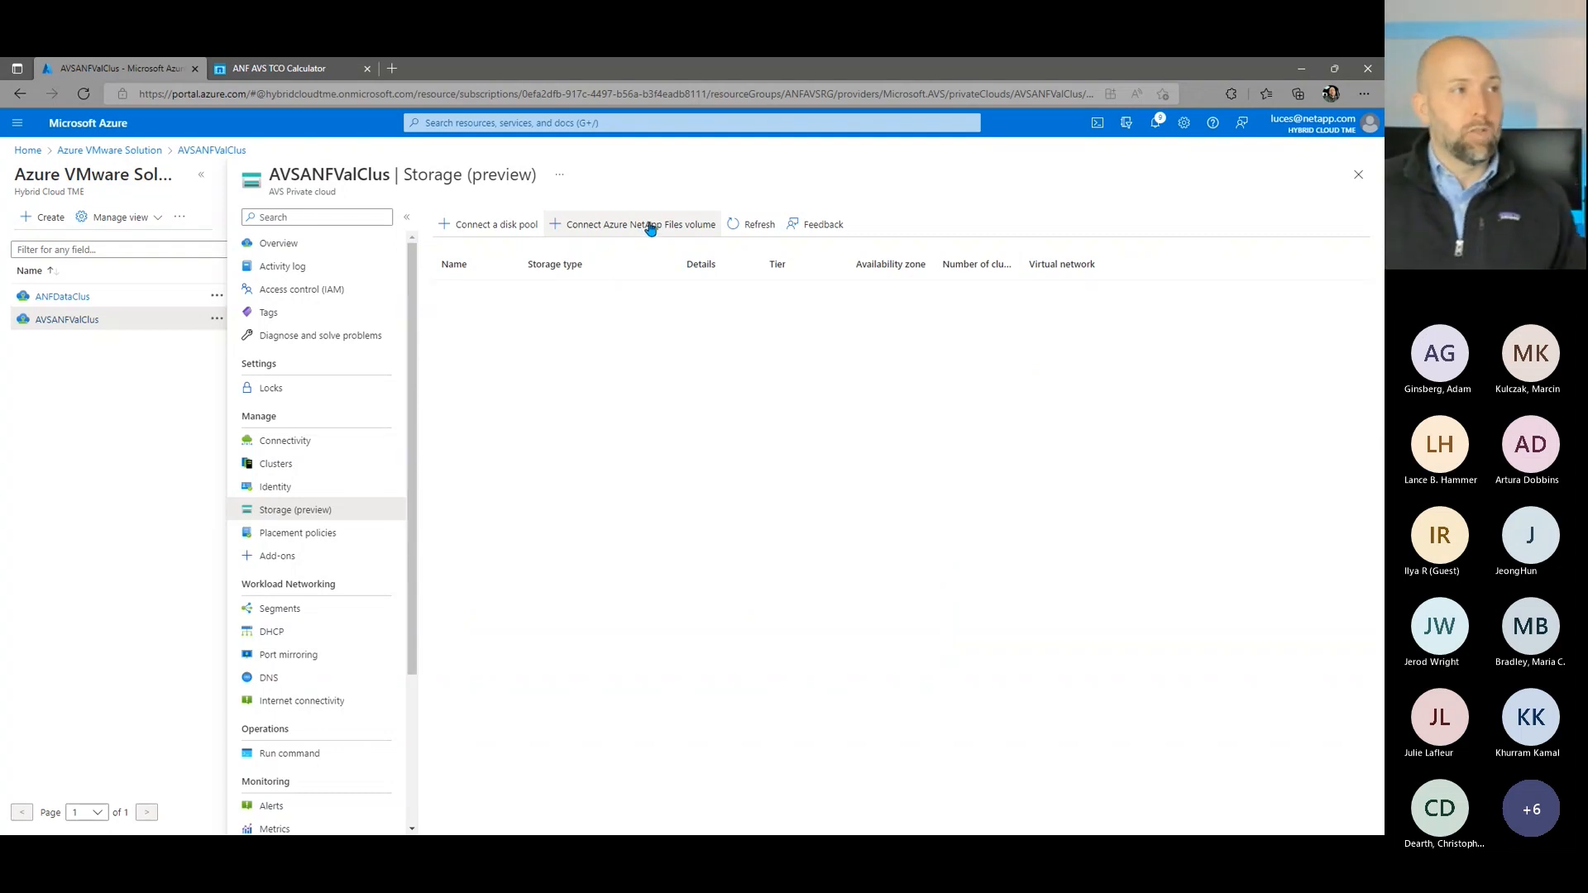
Step: Start connecting an Azure NetApp Files volume, choosing account IgniteAccountDemo, capacity pool IgnitePoolDemo and volume IgniteDatastore0001
left_click(651, 225)
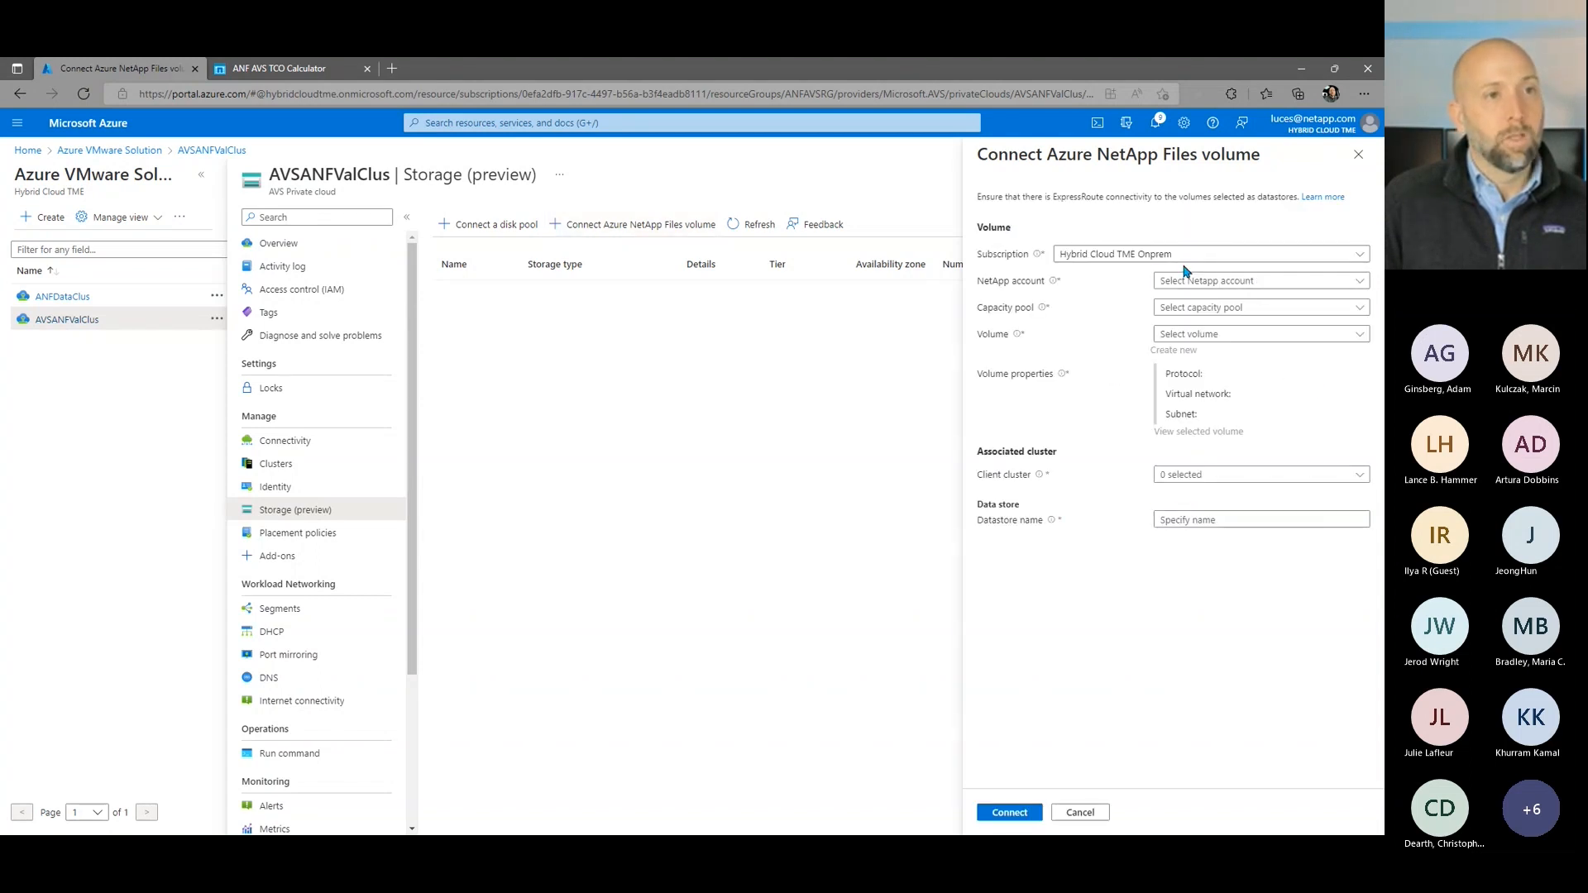
left_click(1189, 284)
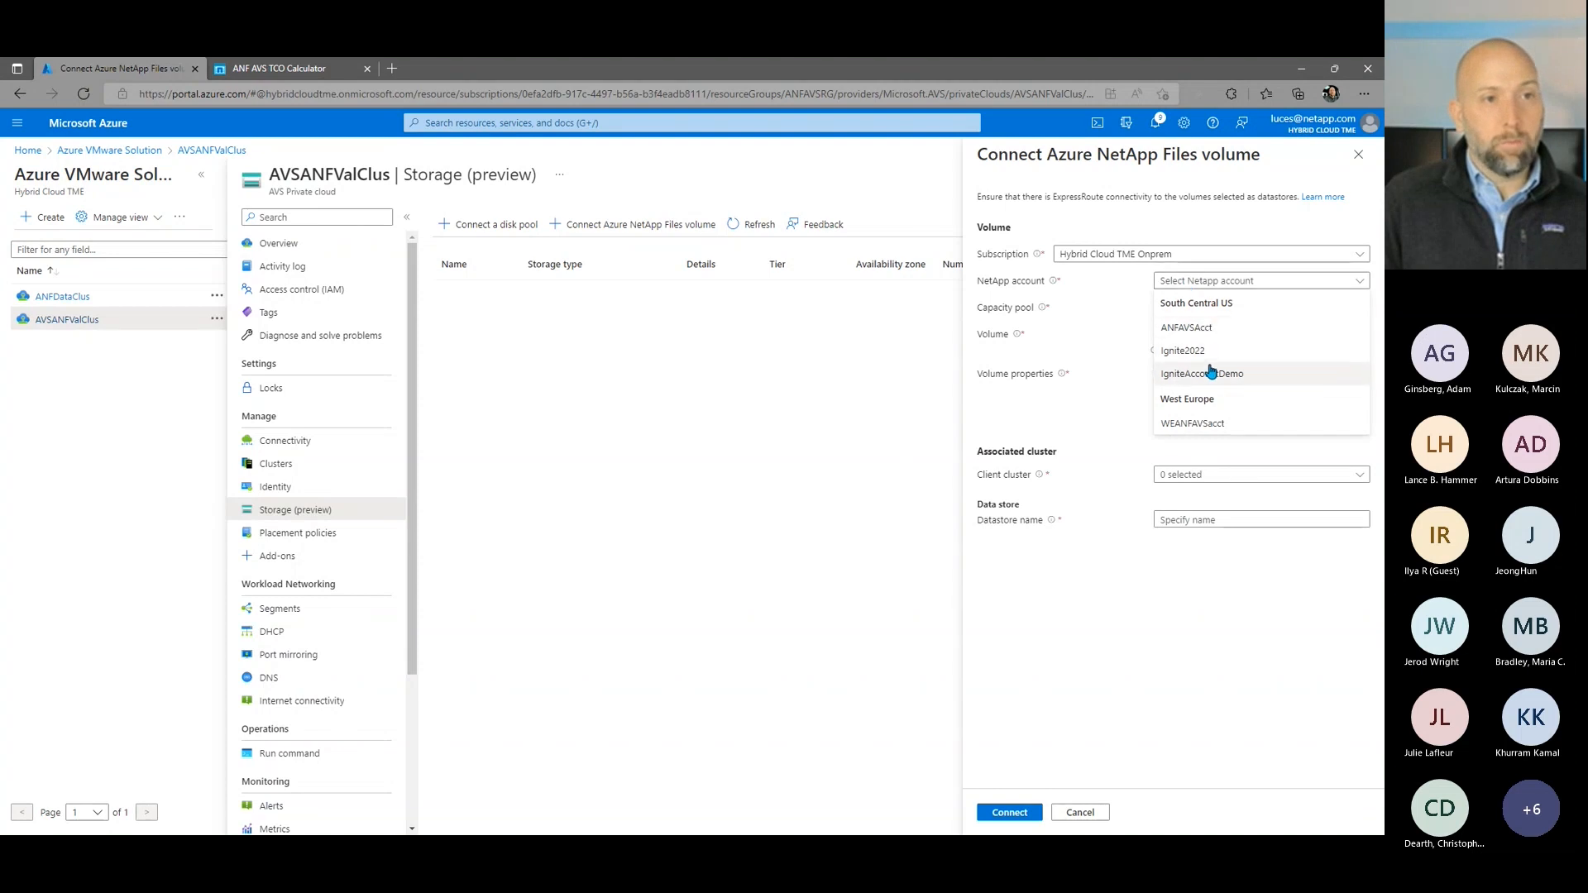
left_click(1212, 372)
left_click(1198, 308)
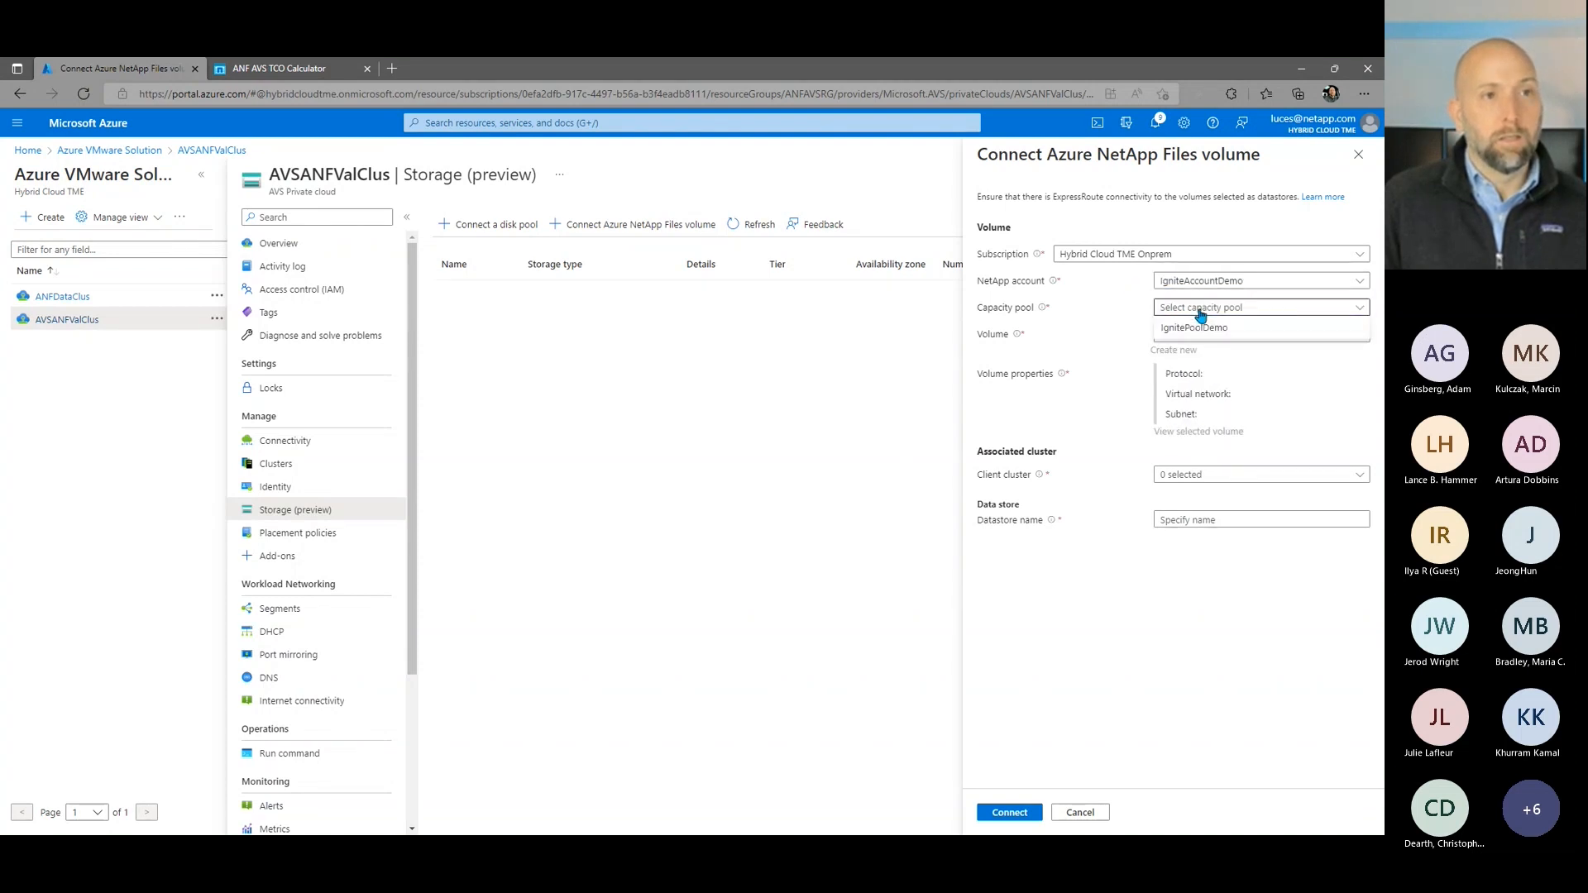
left_click(1199, 329)
left_click(1207, 334)
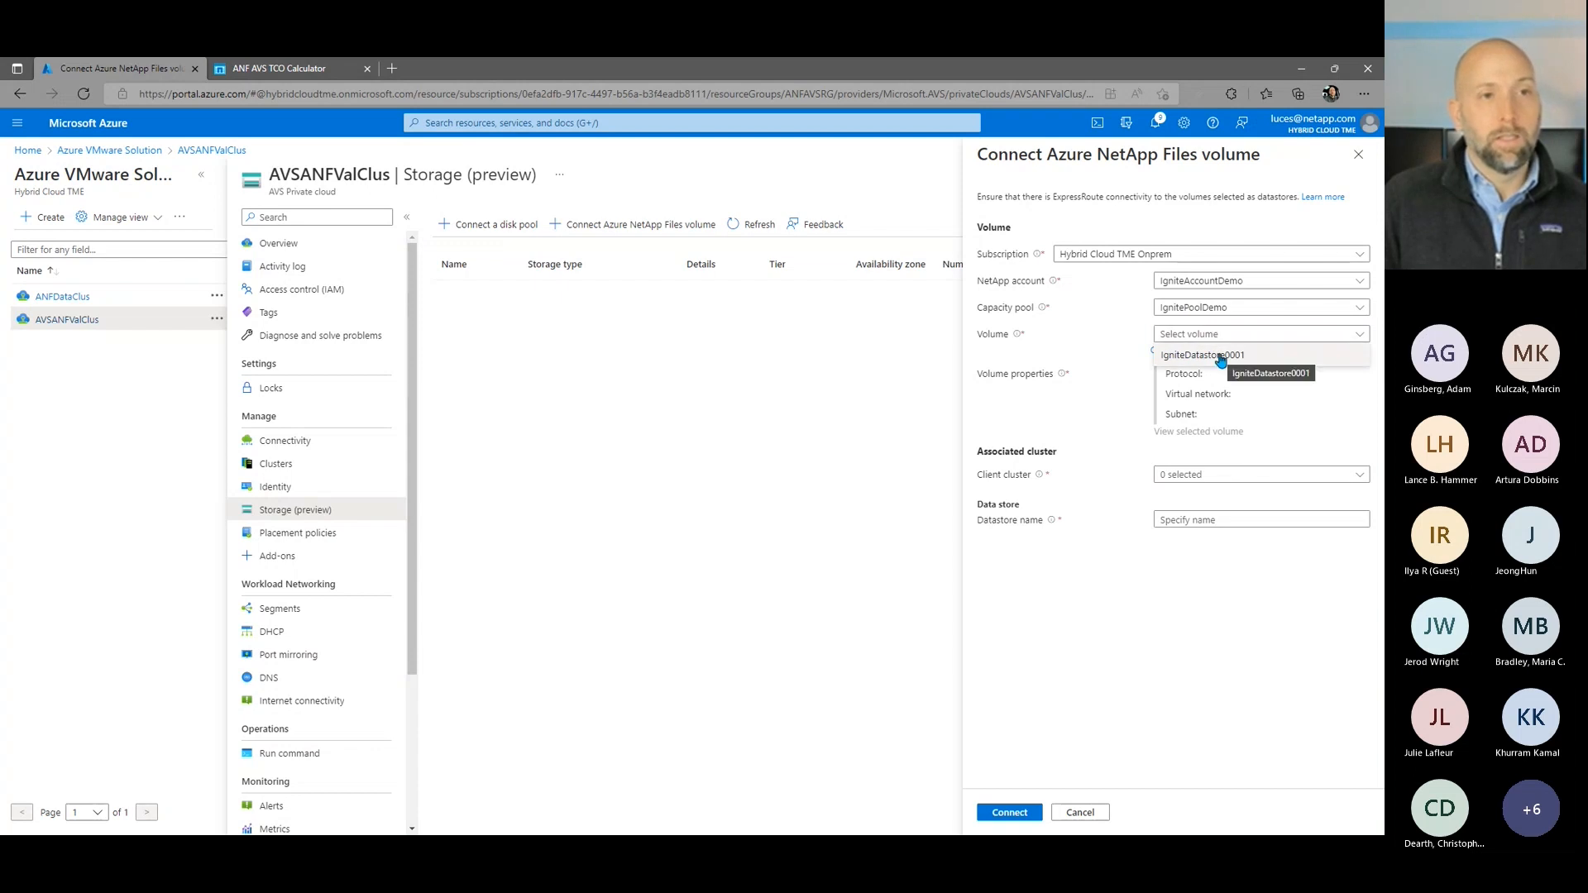
left_click(1219, 356)
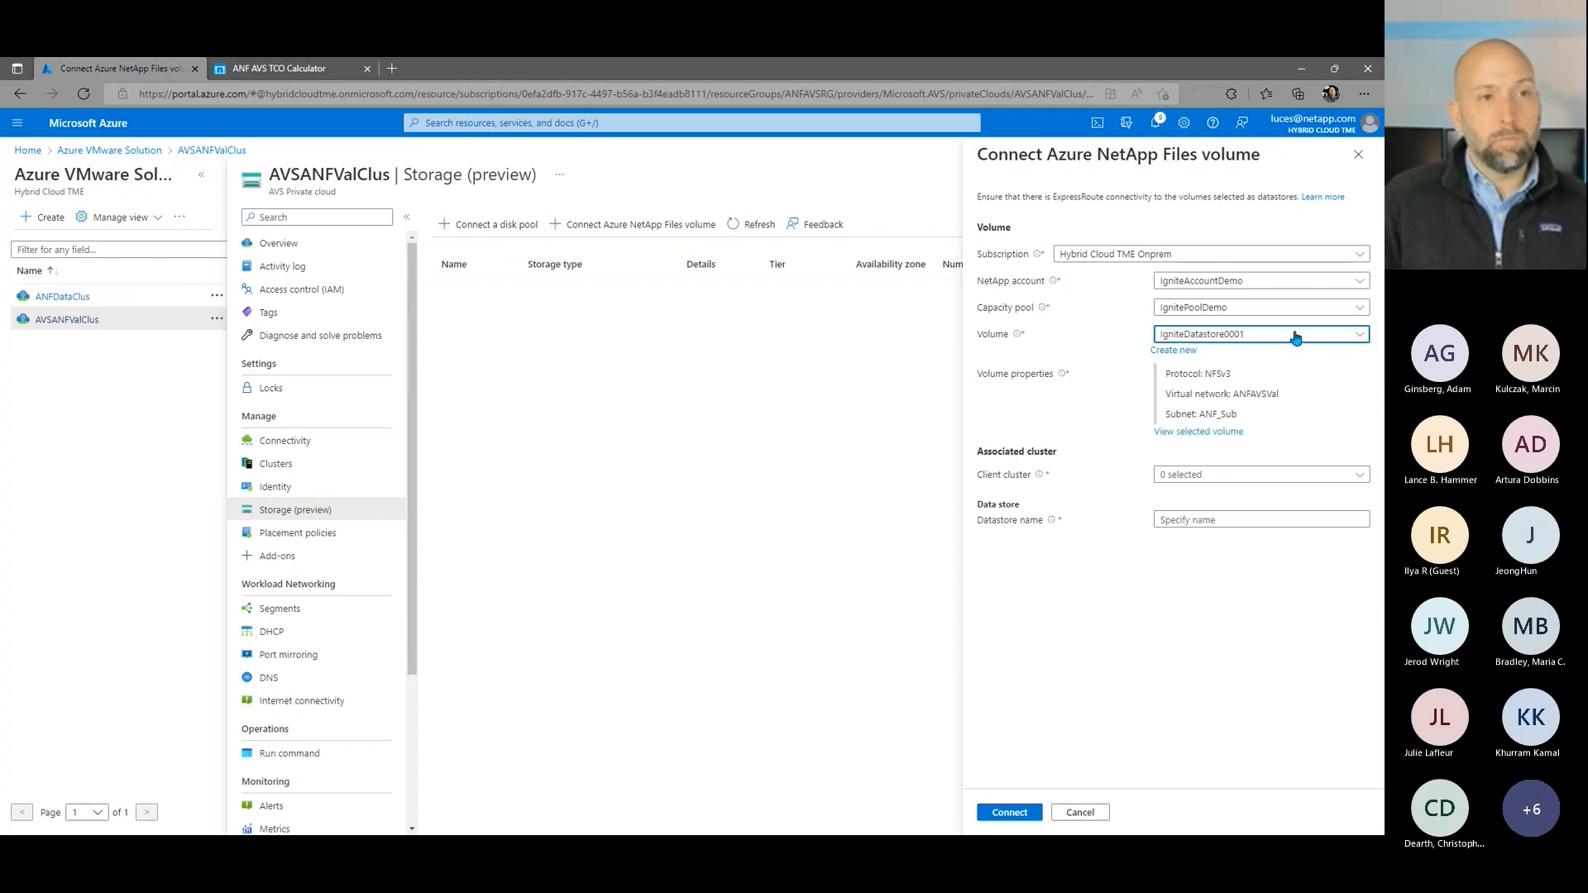
Step: Associate the volume with Cluster-1, name the datastore IgniteDatastore0001 and connect it
left_click(1213, 474)
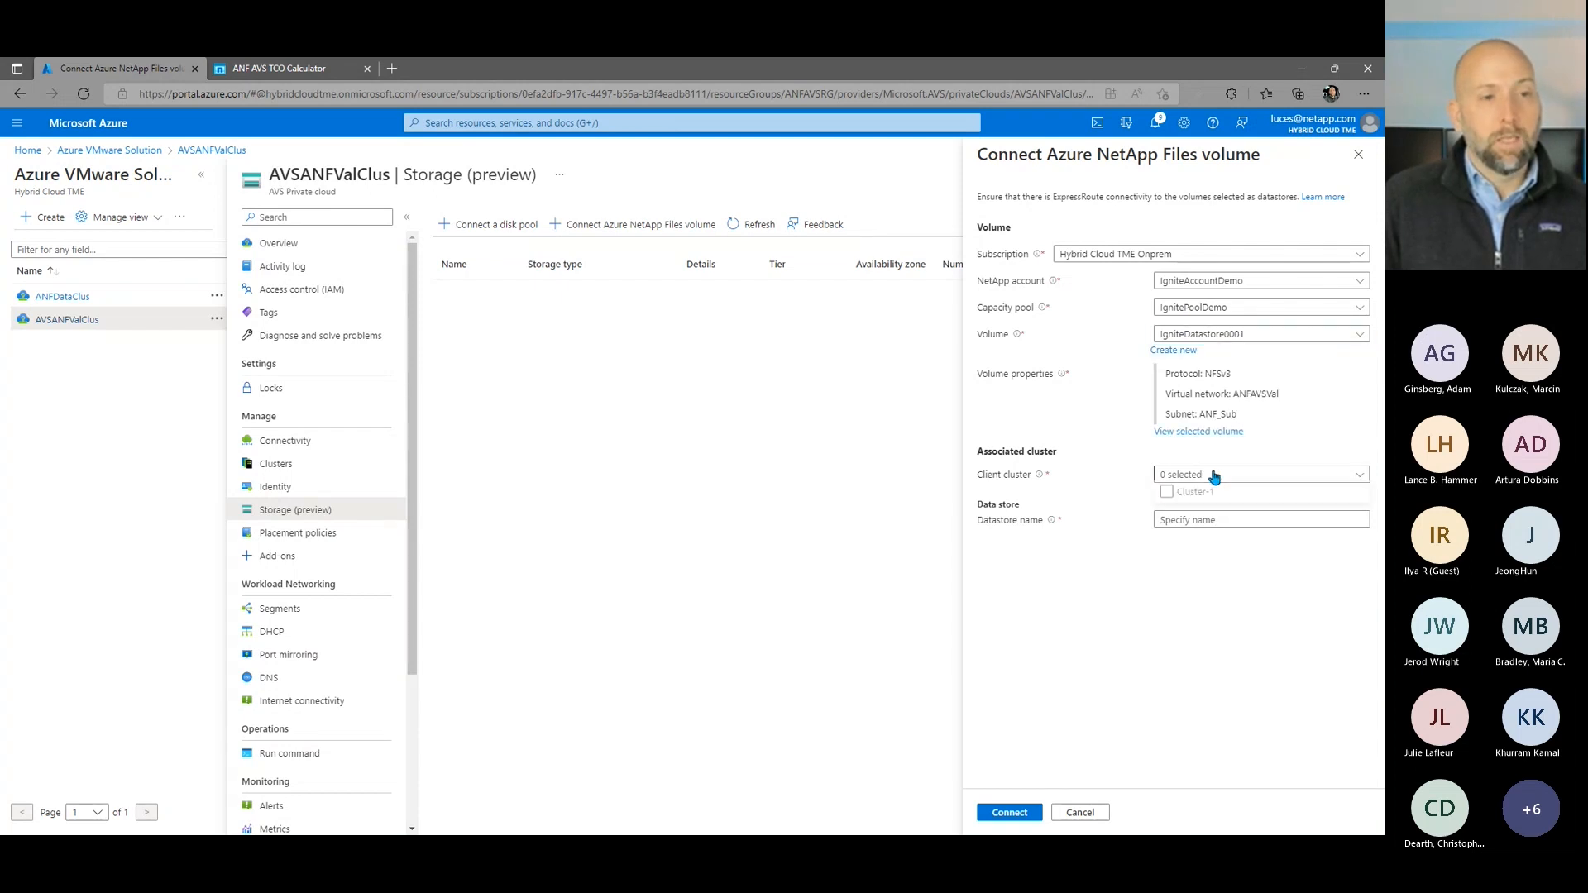
left_click(1167, 496)
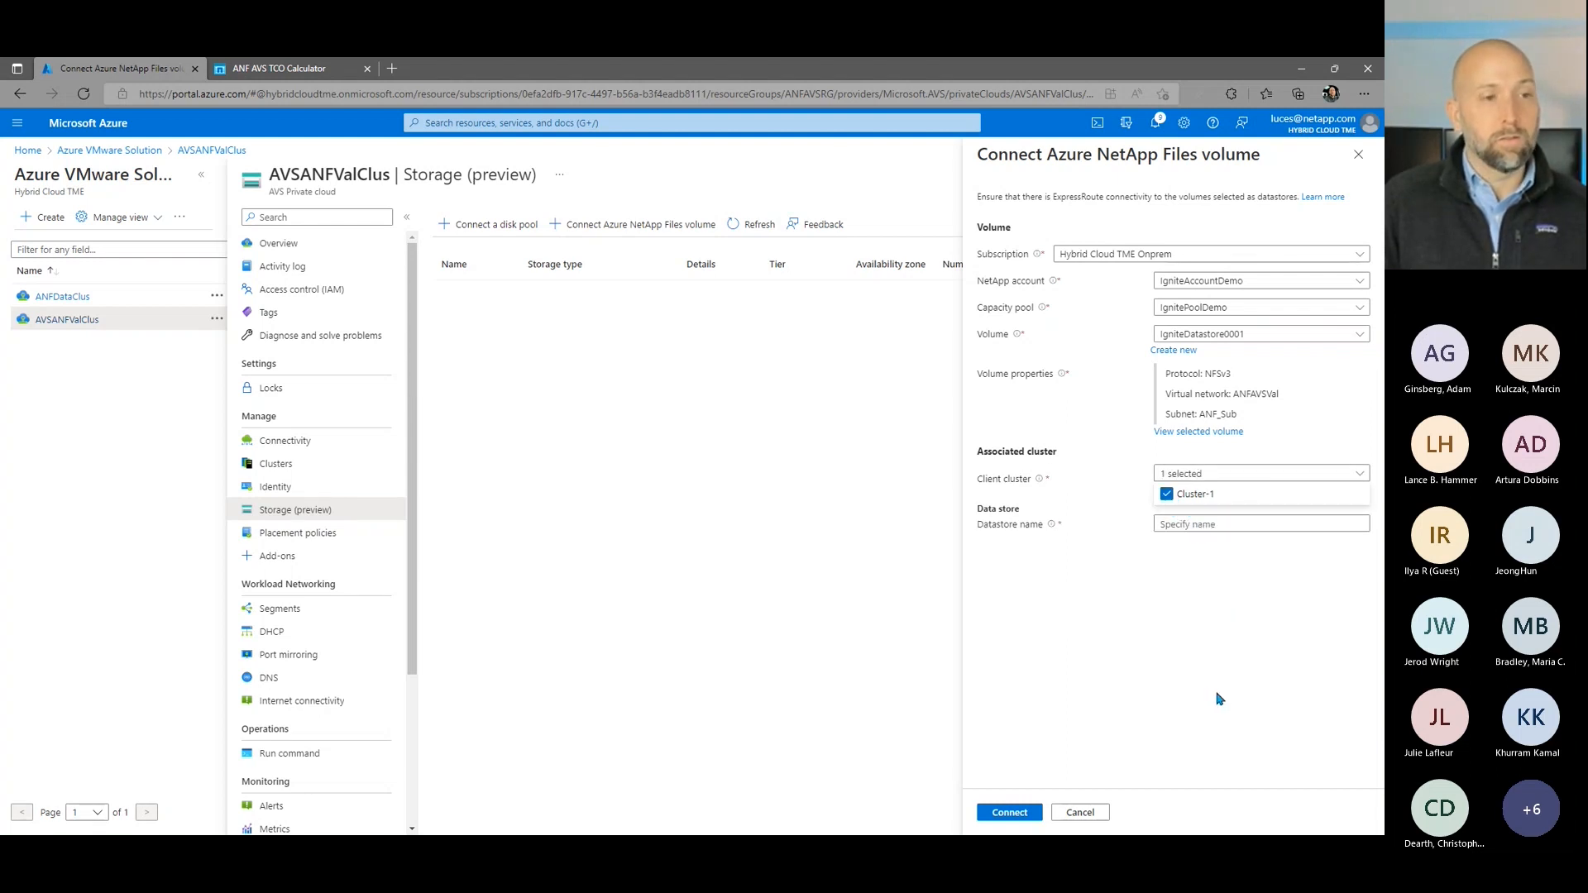
left_click(1172, 526)
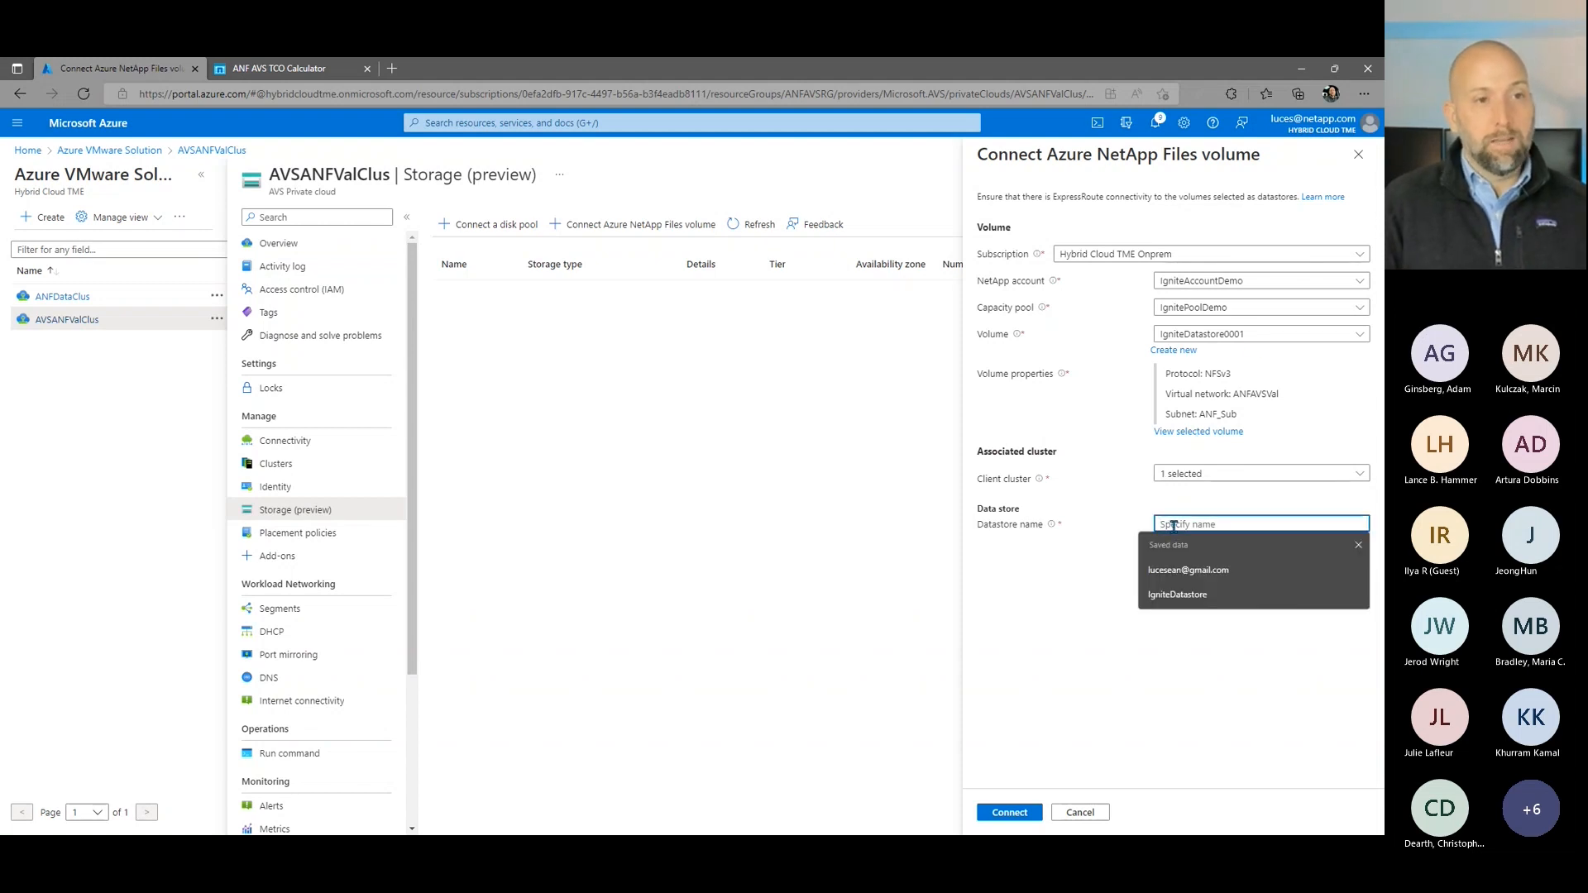
type("Ignite")
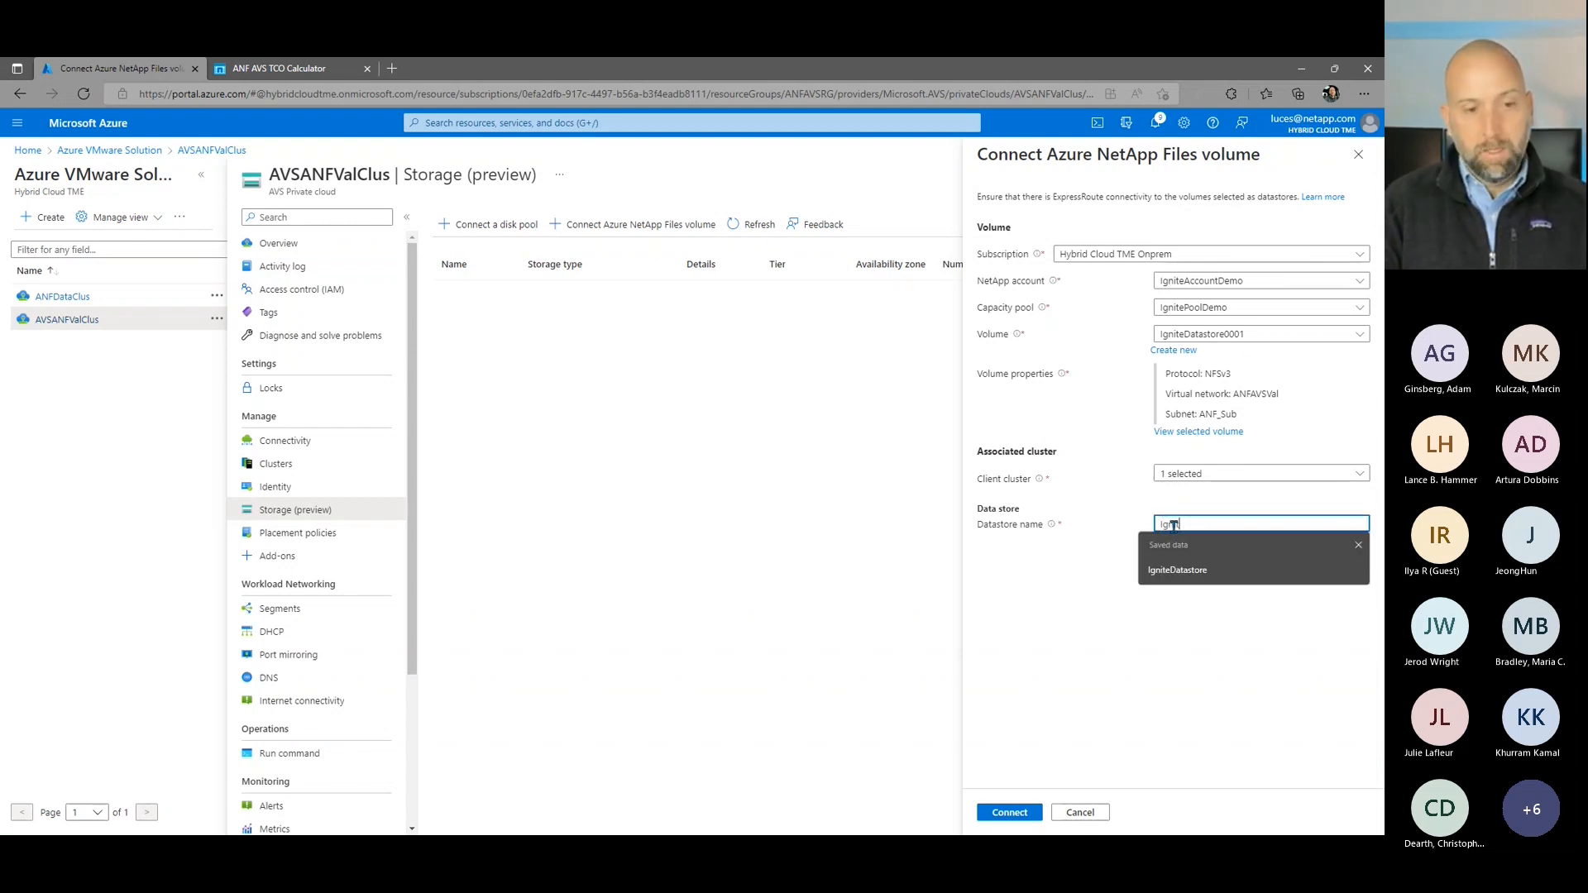
type("Da")
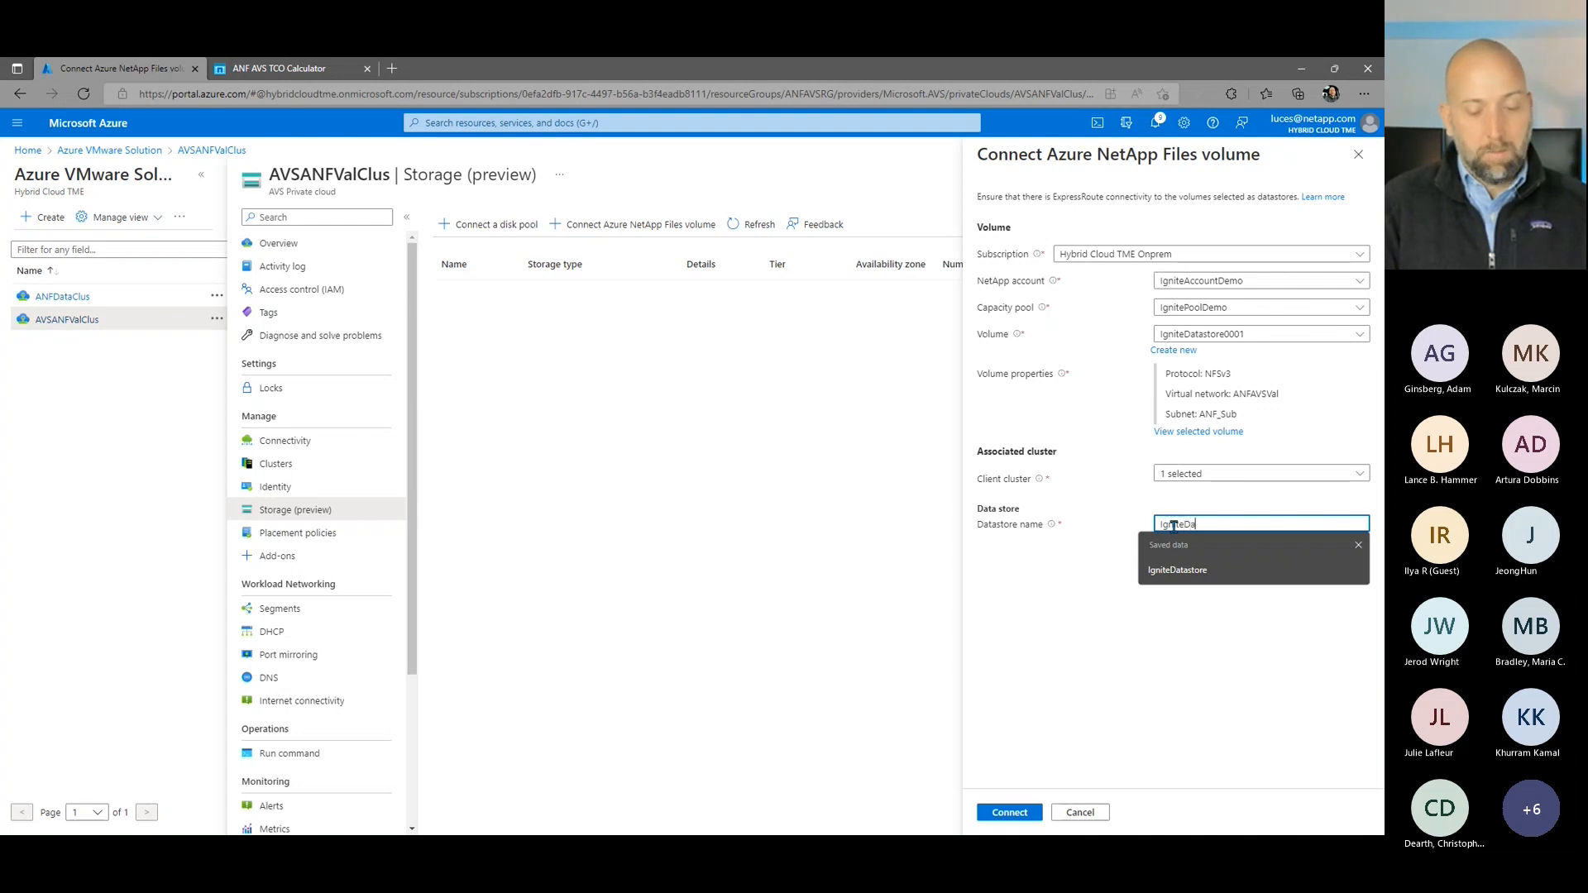
type("tastore0001")
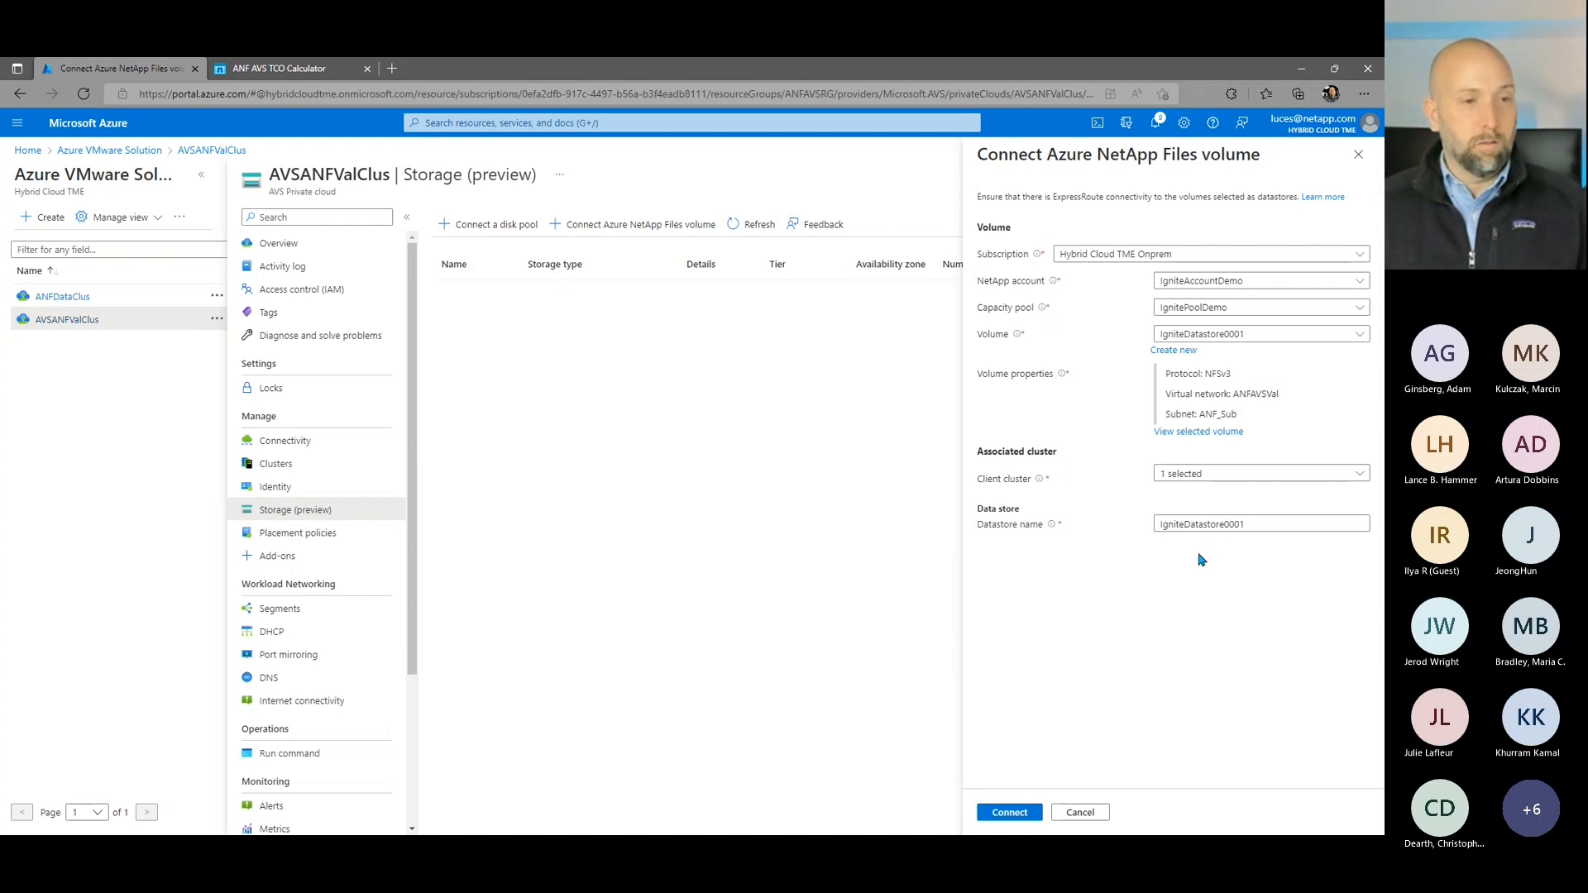
left_click(1007, 813)
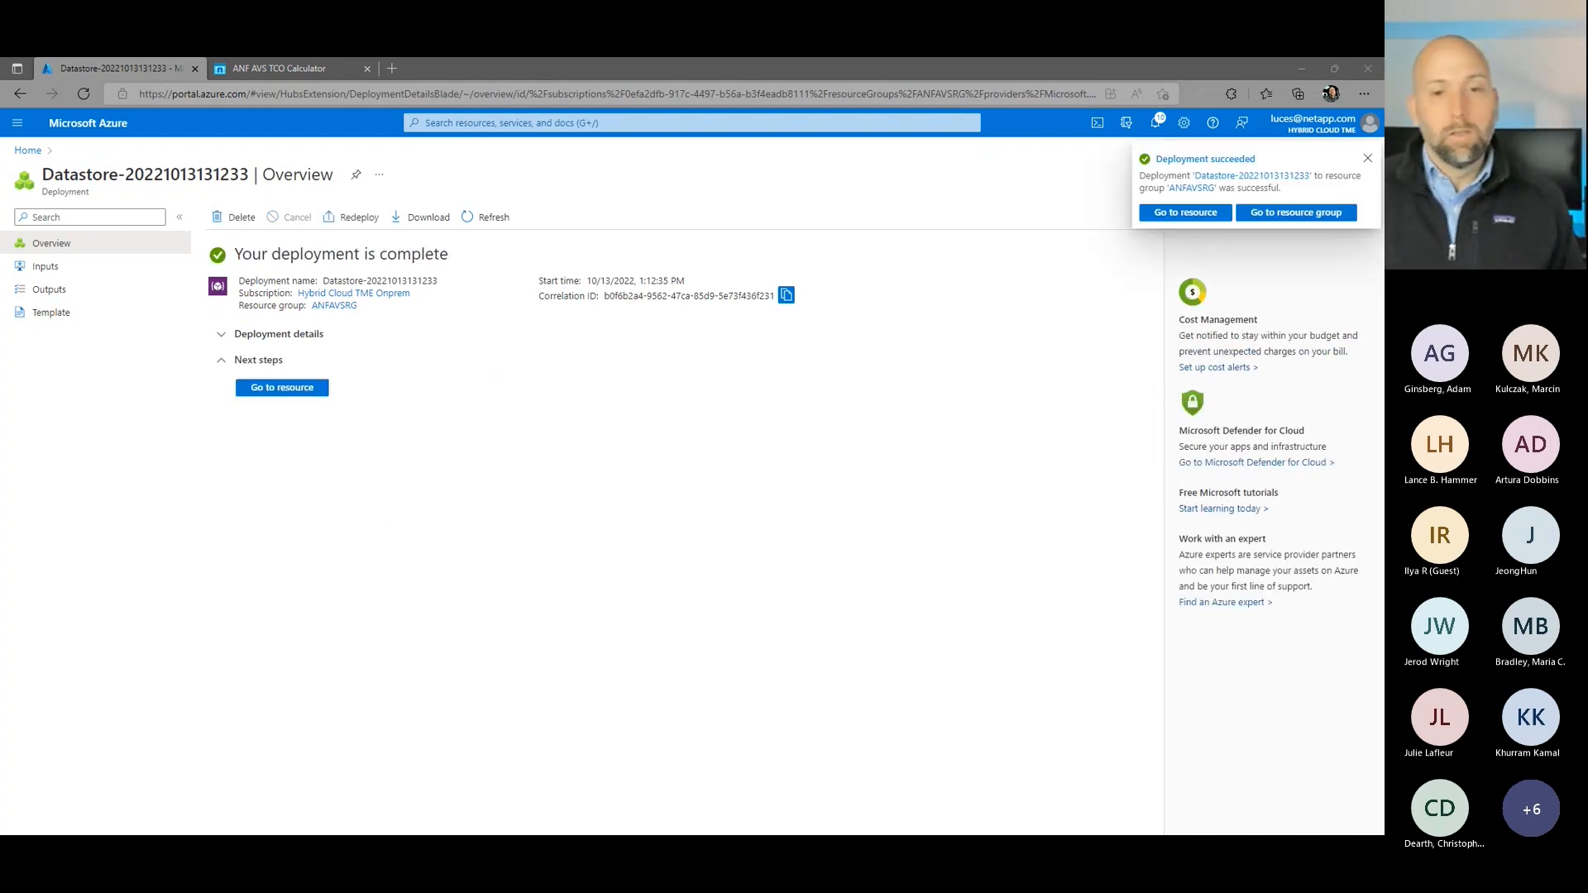
Step: Switch to the vSphere Client in the remote desktop session and check the datastore inventory for IgniteDatastore0001
left_click_drag(1157, 831, 833, 249)
left_click(951, 240)
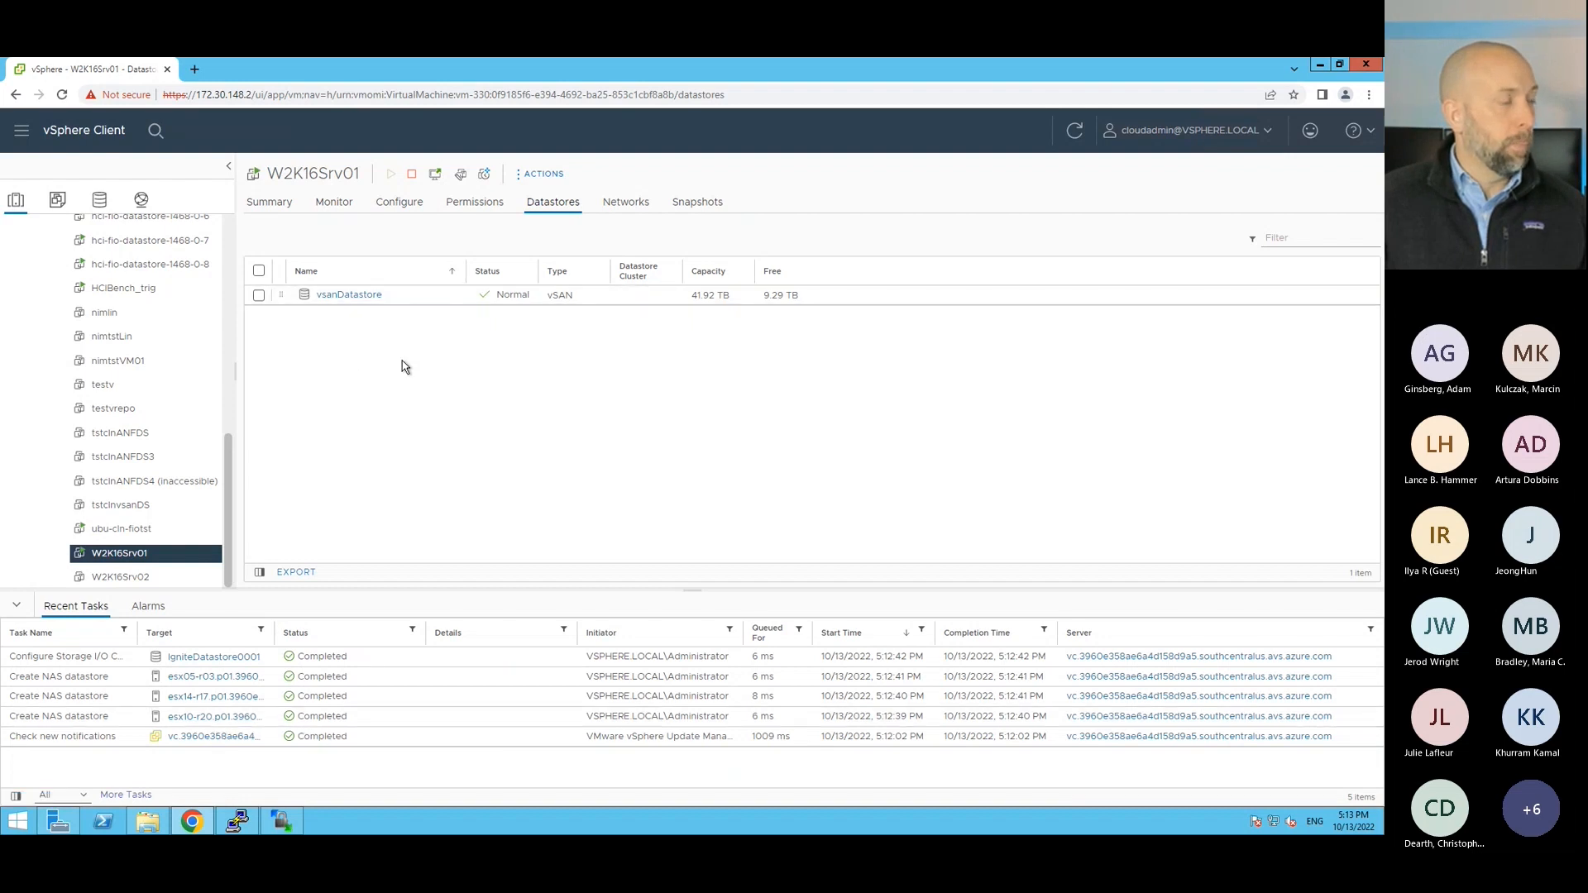
left_click(100, 200)
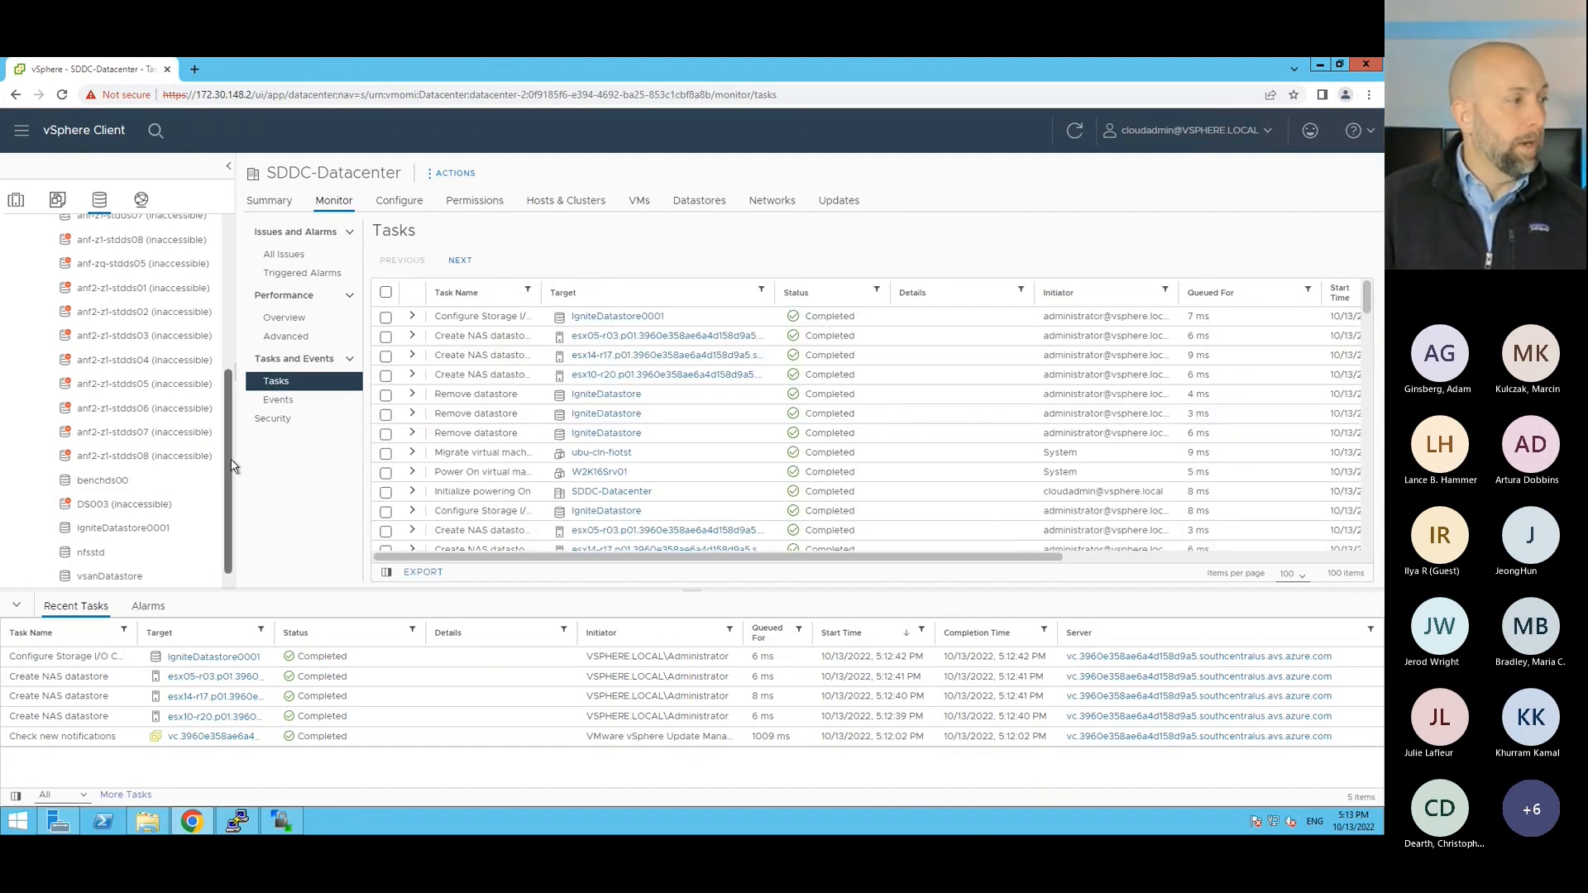
left_click_drag(231, 468, 234, 487)
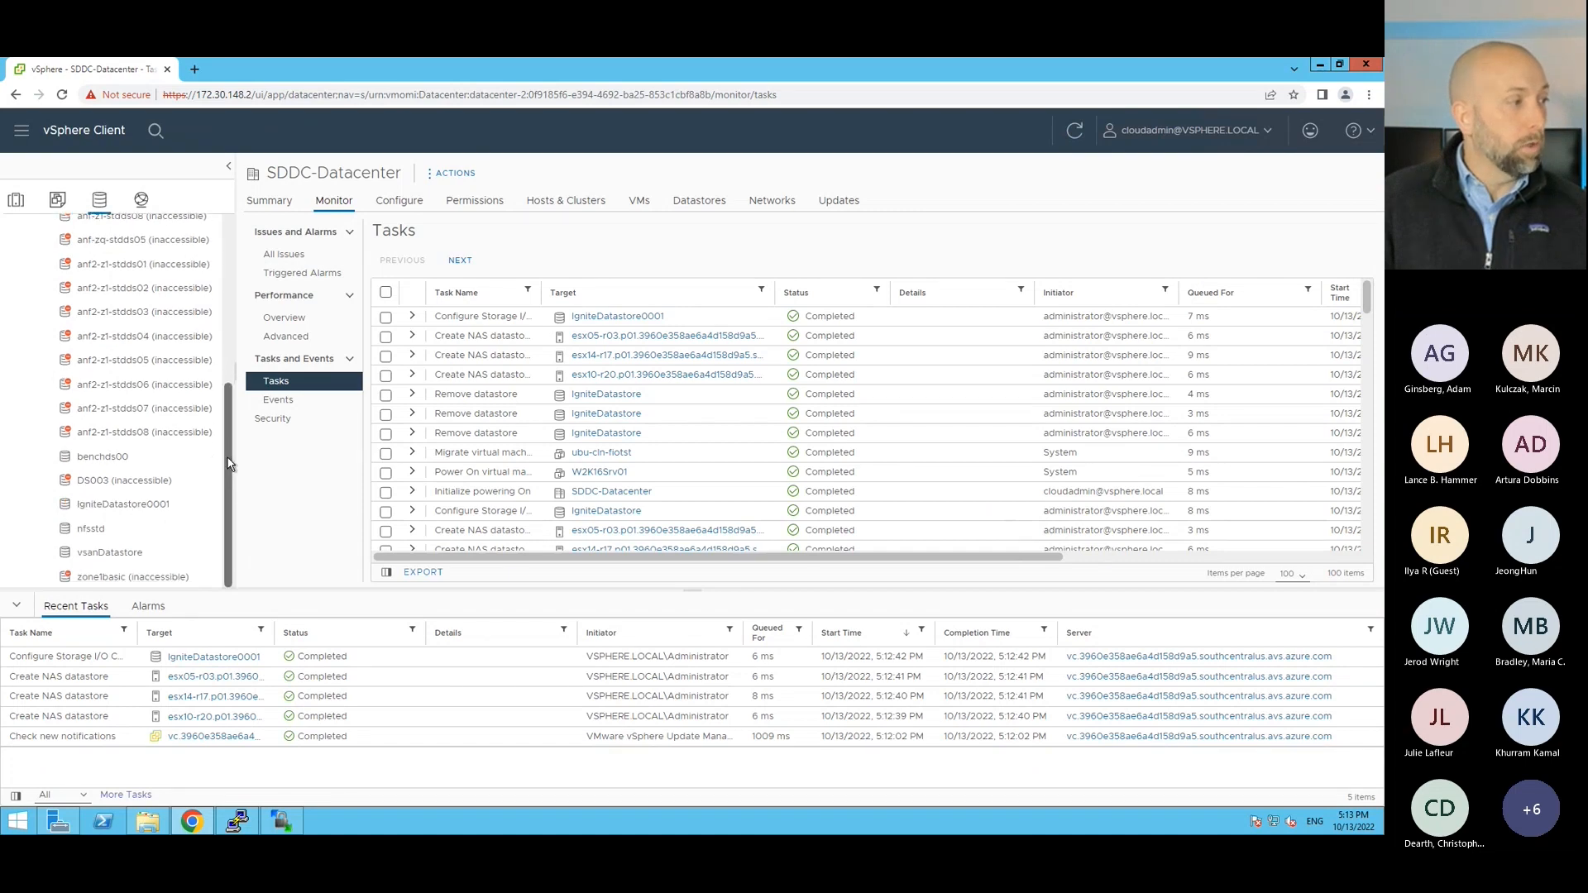
Step: Start a migration of virtual machine W2K16Srv01 that changes its storage only
left_click(16, 200)
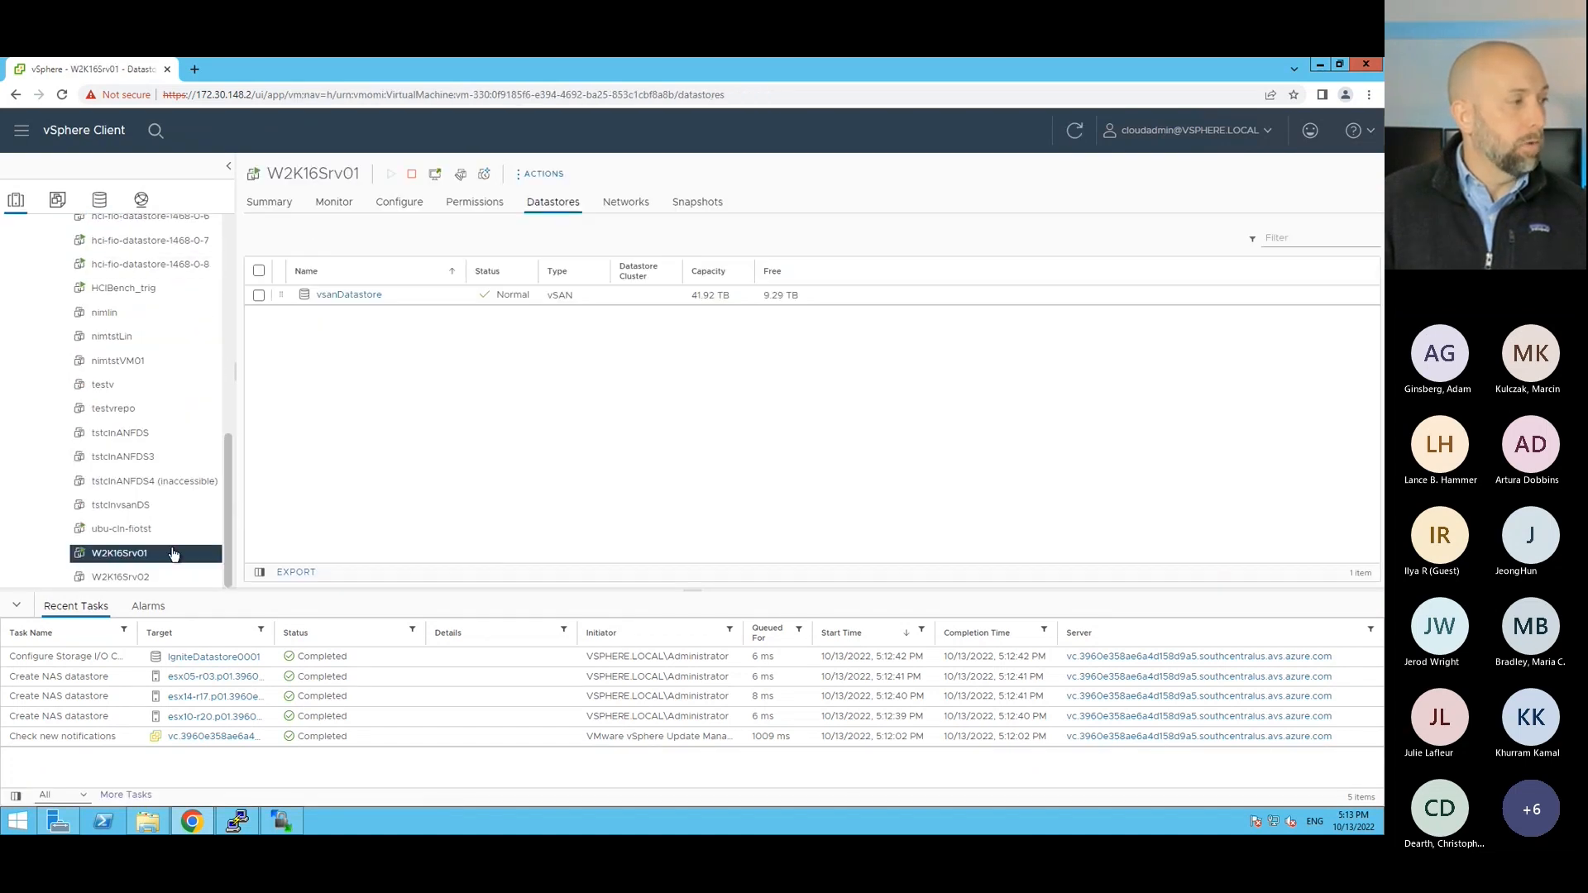
right_click(135, 554)
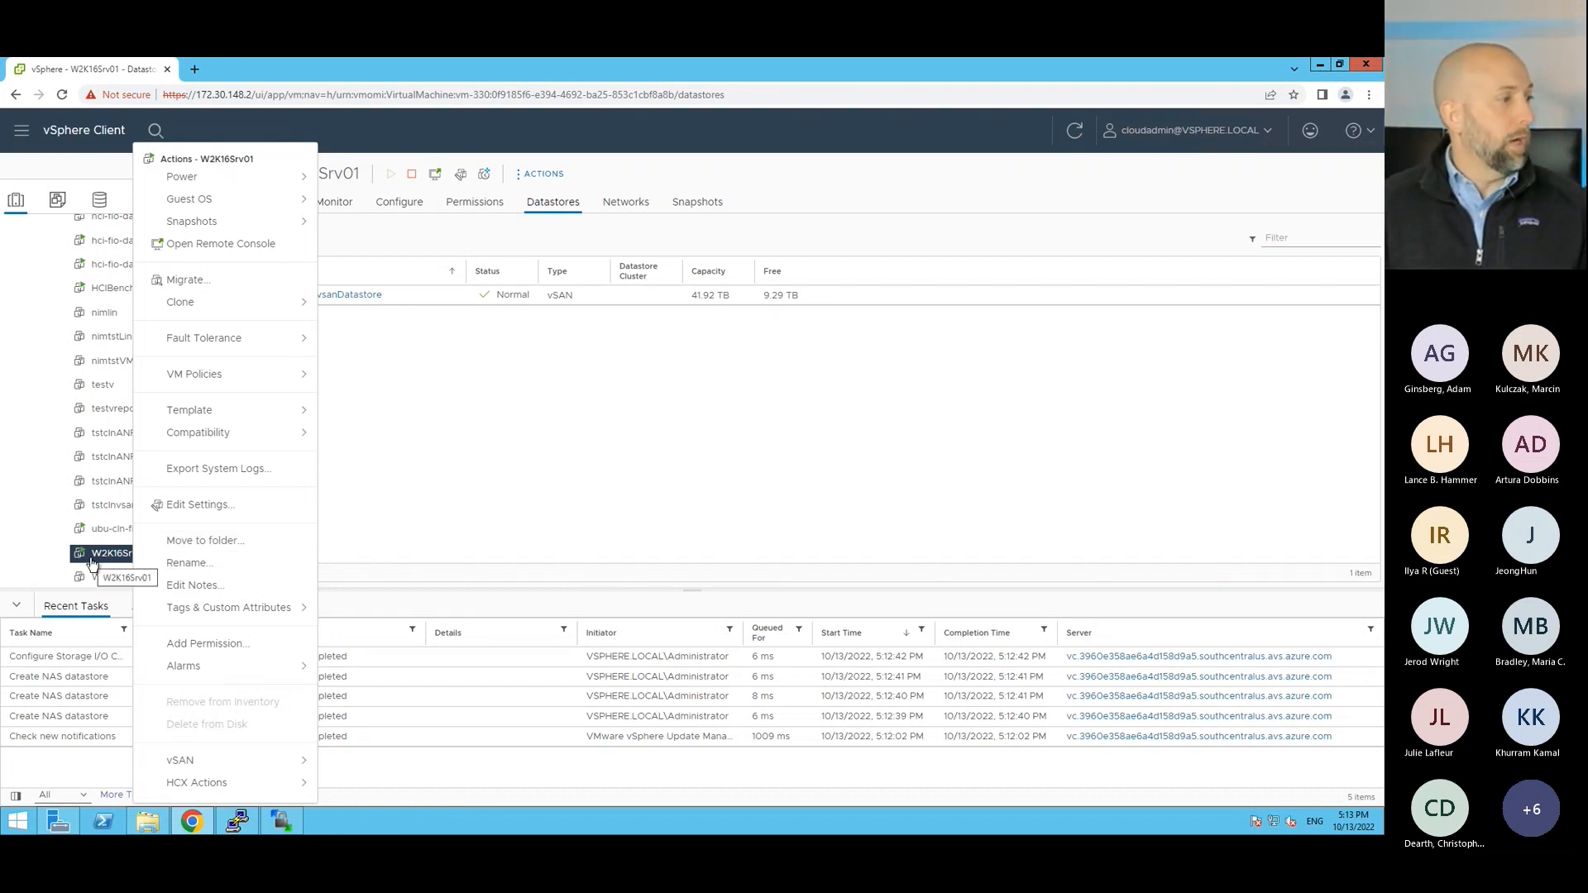
left_click(176, 281)
left_click(519, 336)
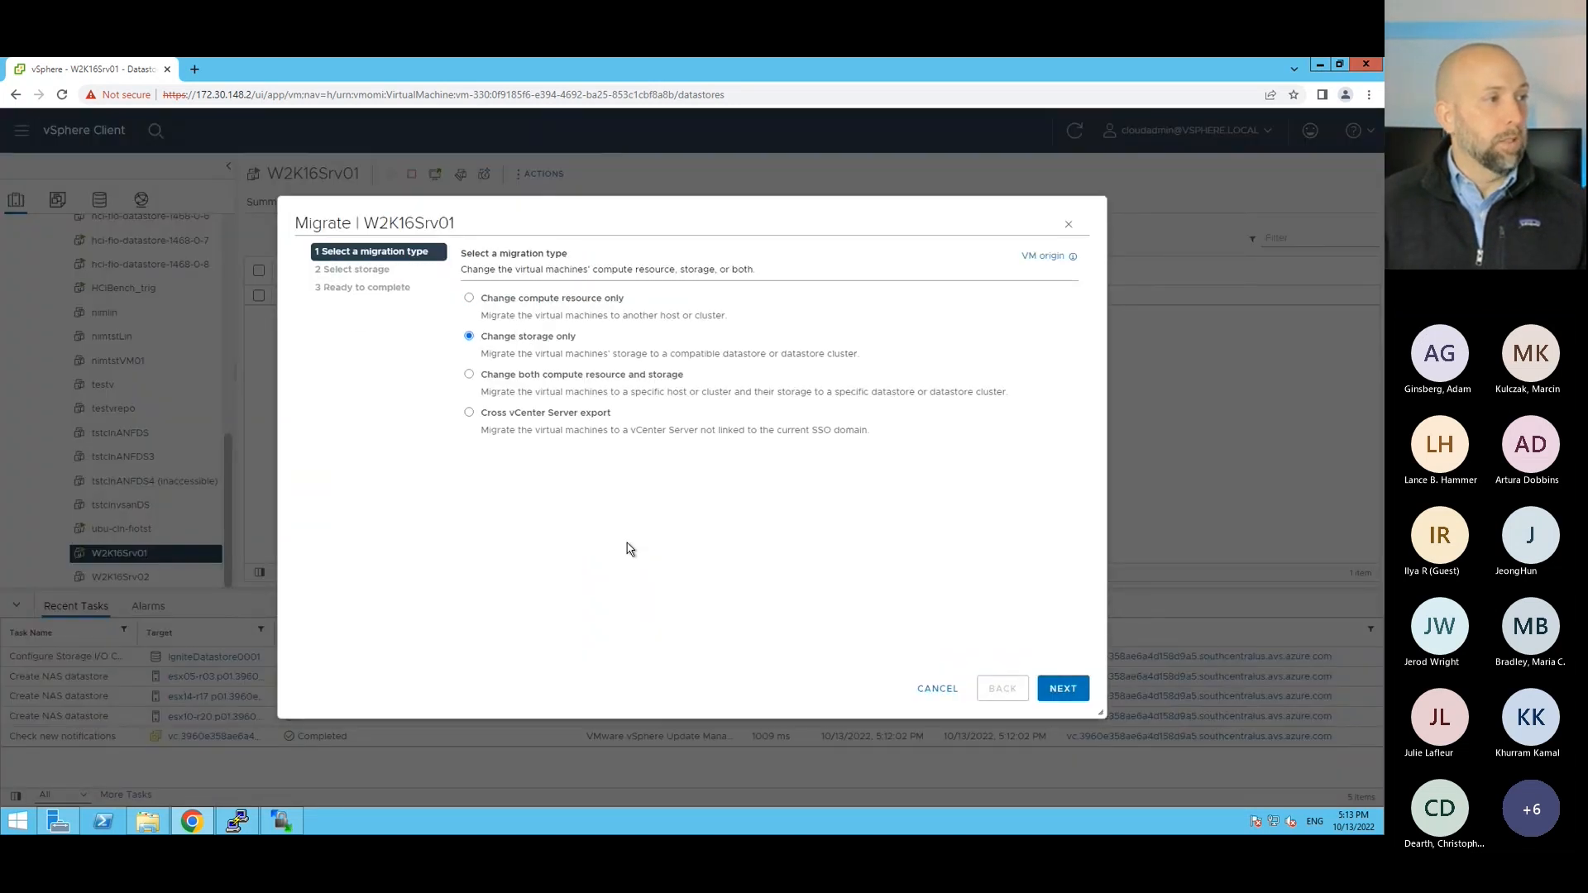
left_click(1067, 690)
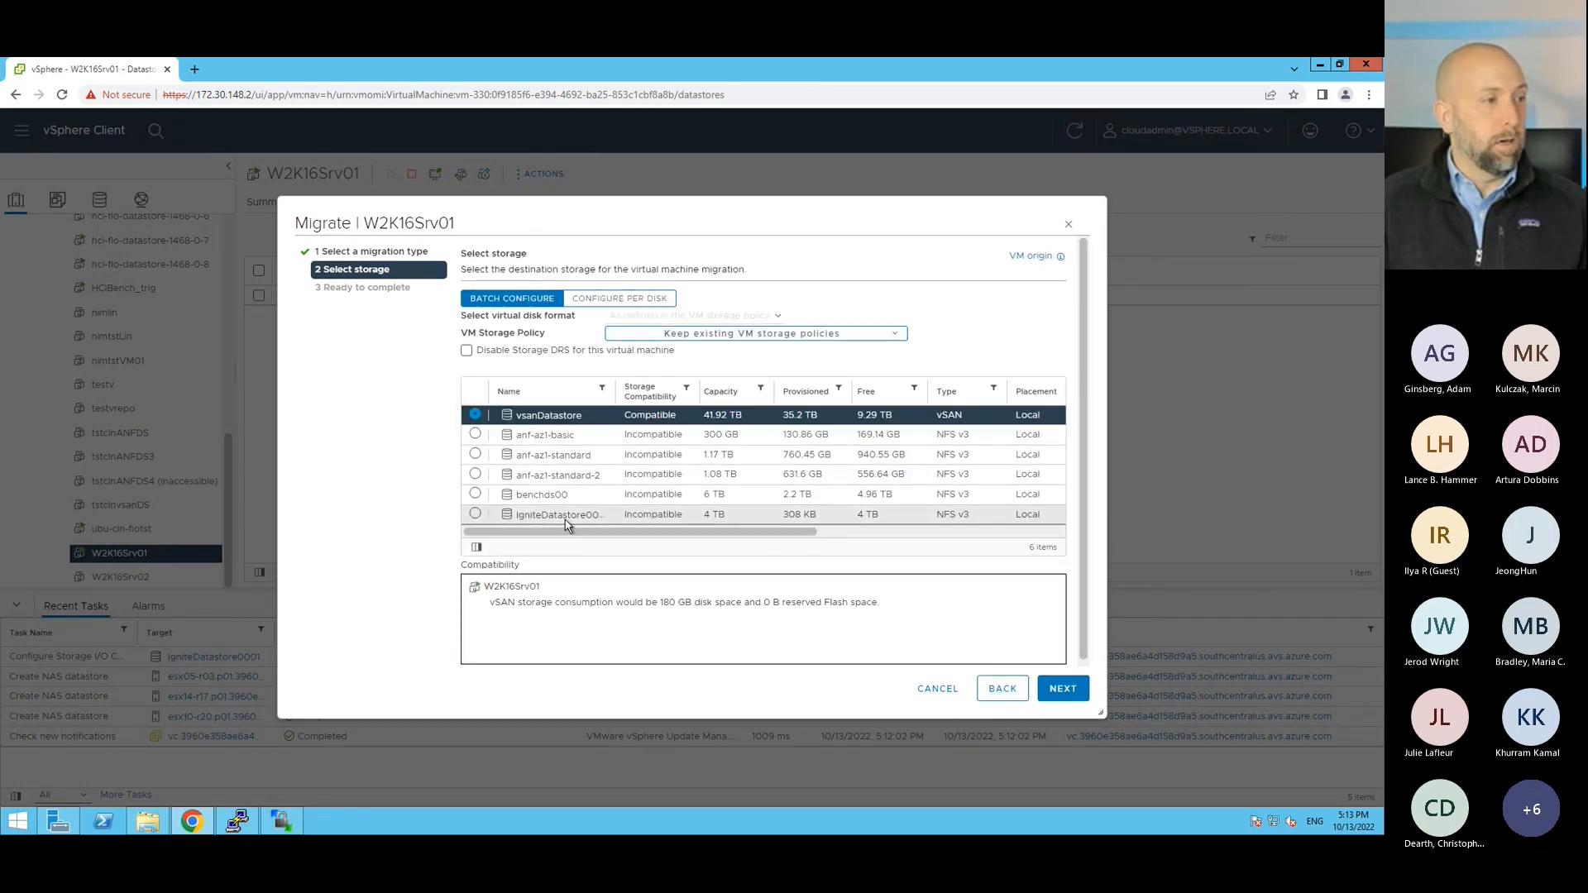
Step: Choose IgniteDatastore0001 as the destination with the Datastore Default storage policy and finish the migration setup
left_click(564, 519)
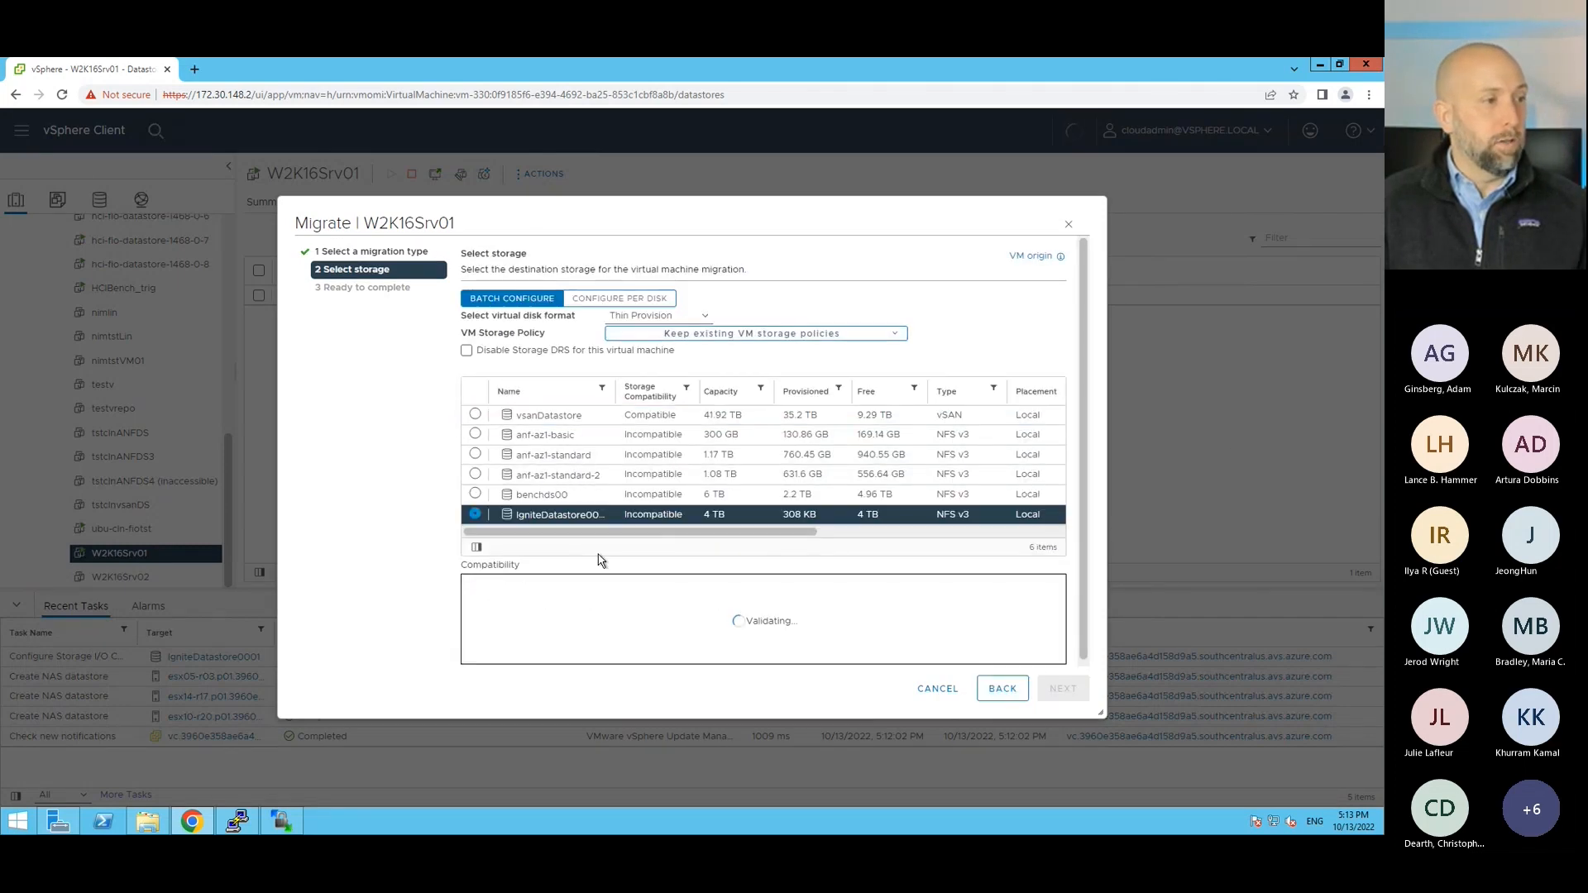
left_click(735, 335)
left_click(705, 369)
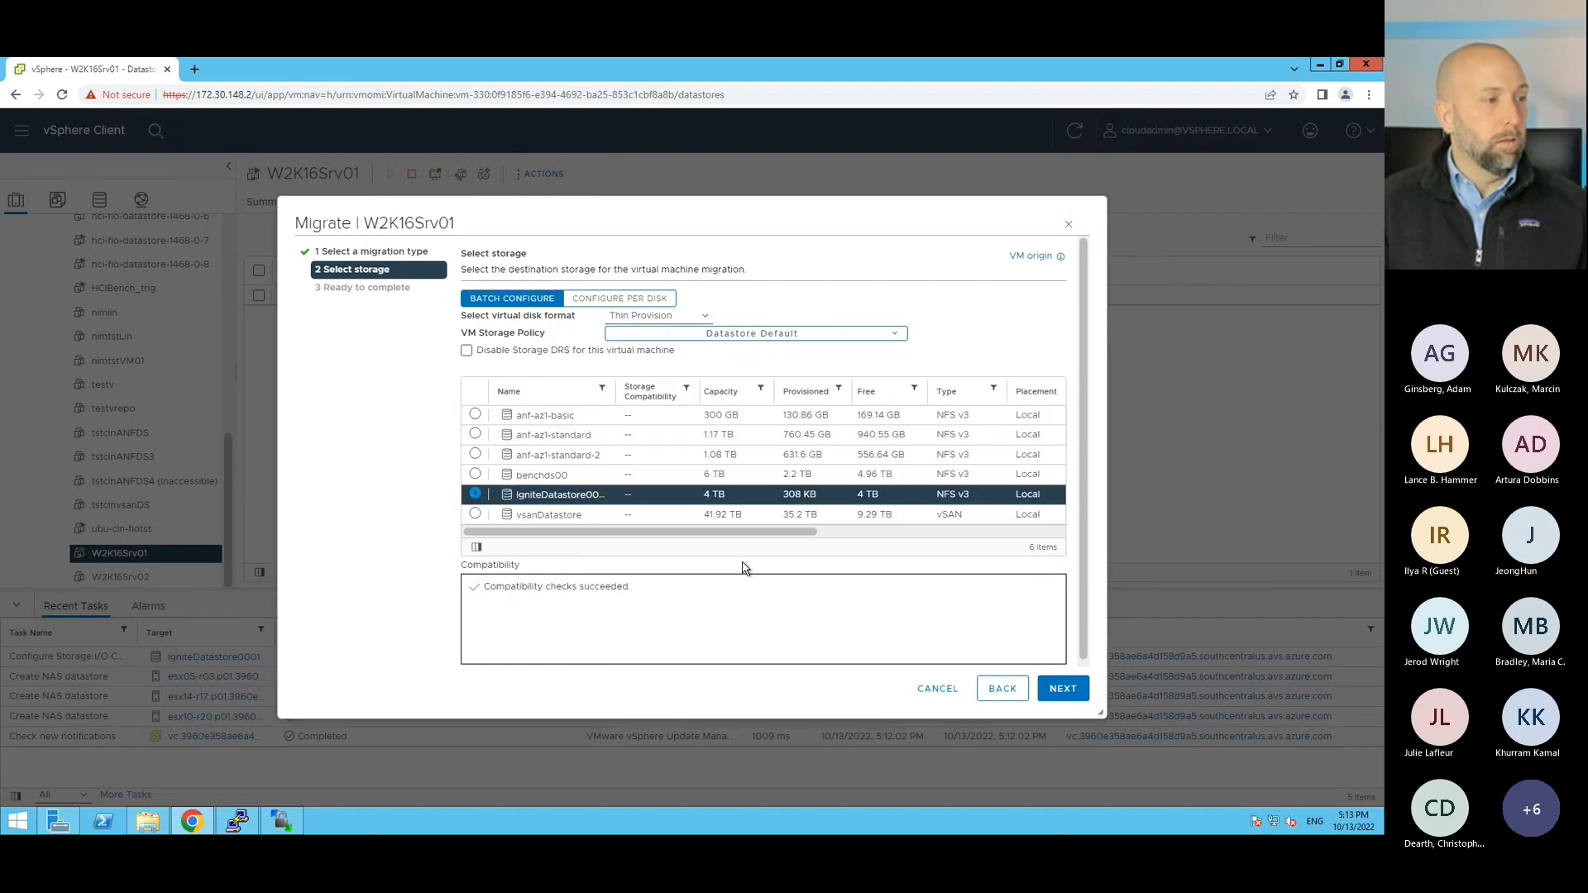
left_click(1057, 688)
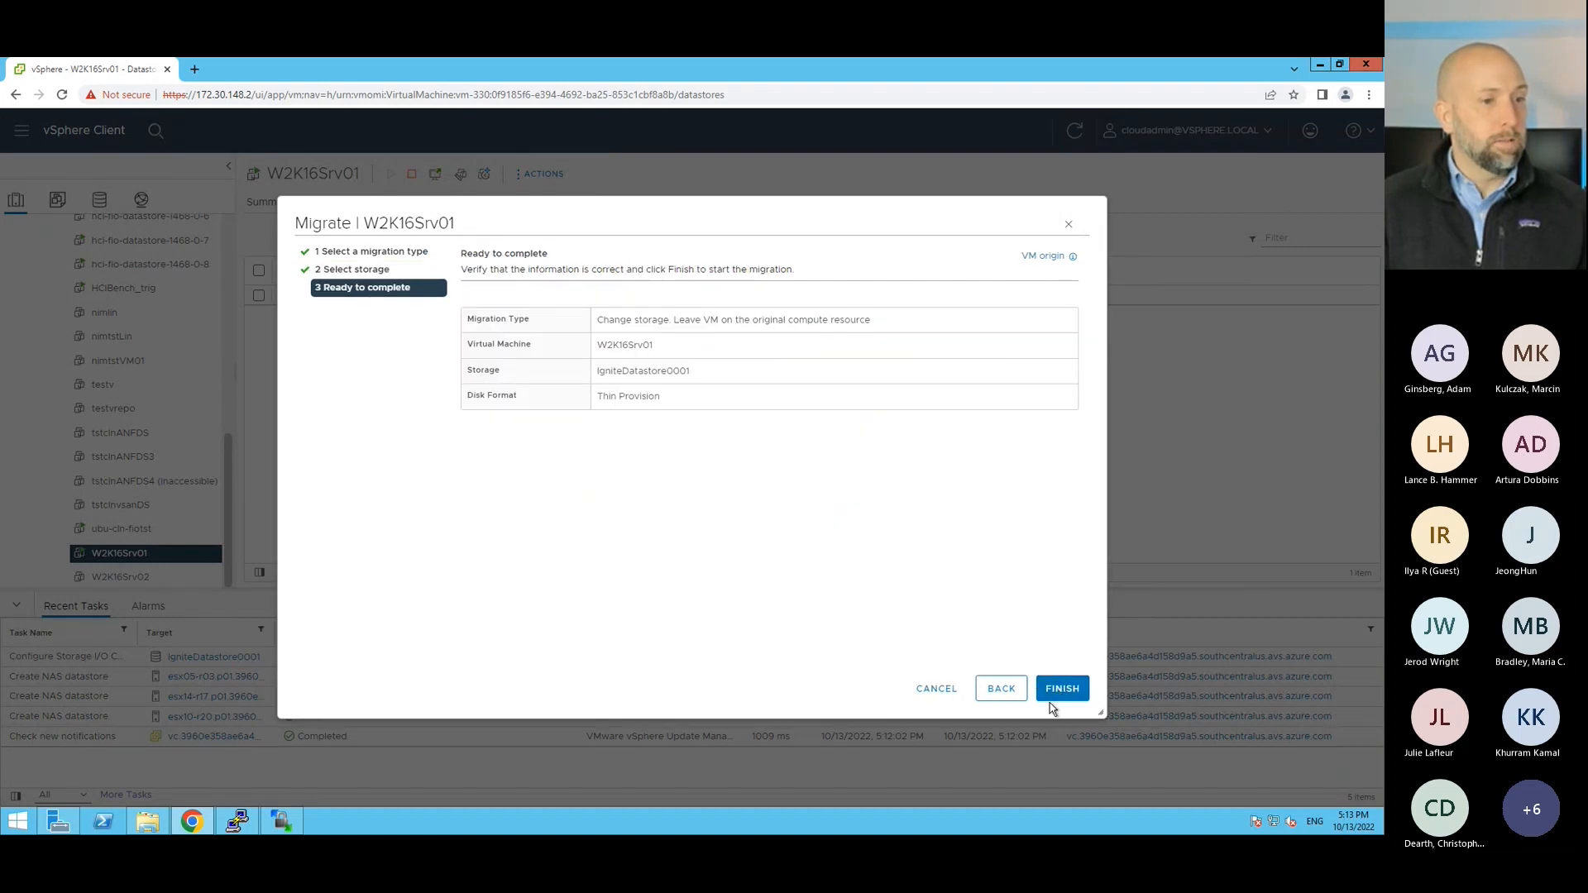
left_click(1053, 688)
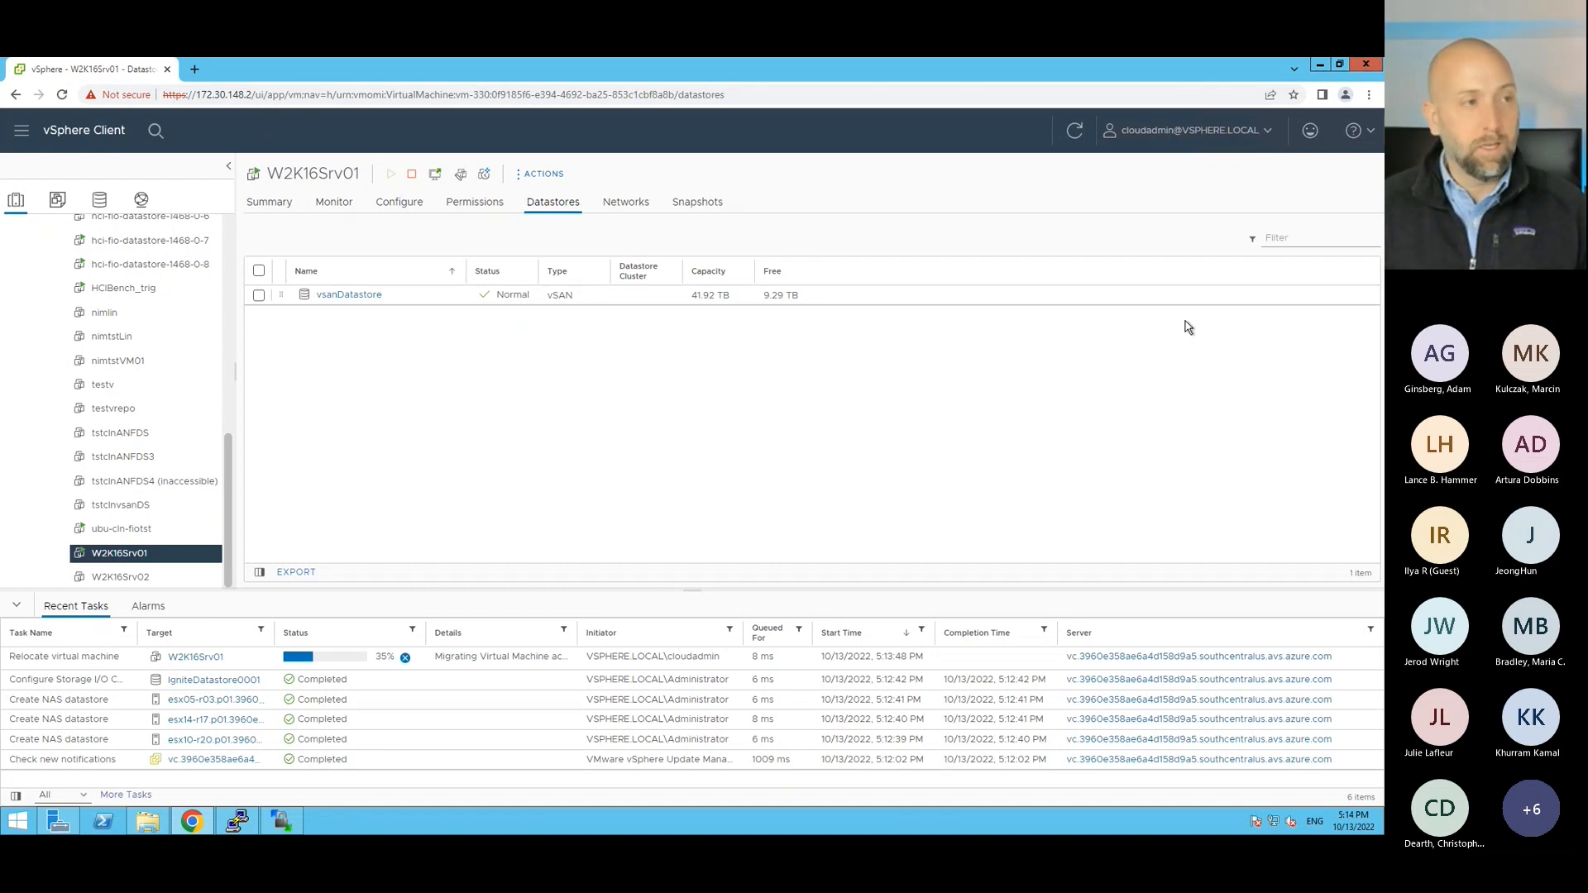
Step: Leave the remote desktop and Azure portal windows for the slide presentation and advance it to the how-to deployment video slide
mouse_move(1184, 63)
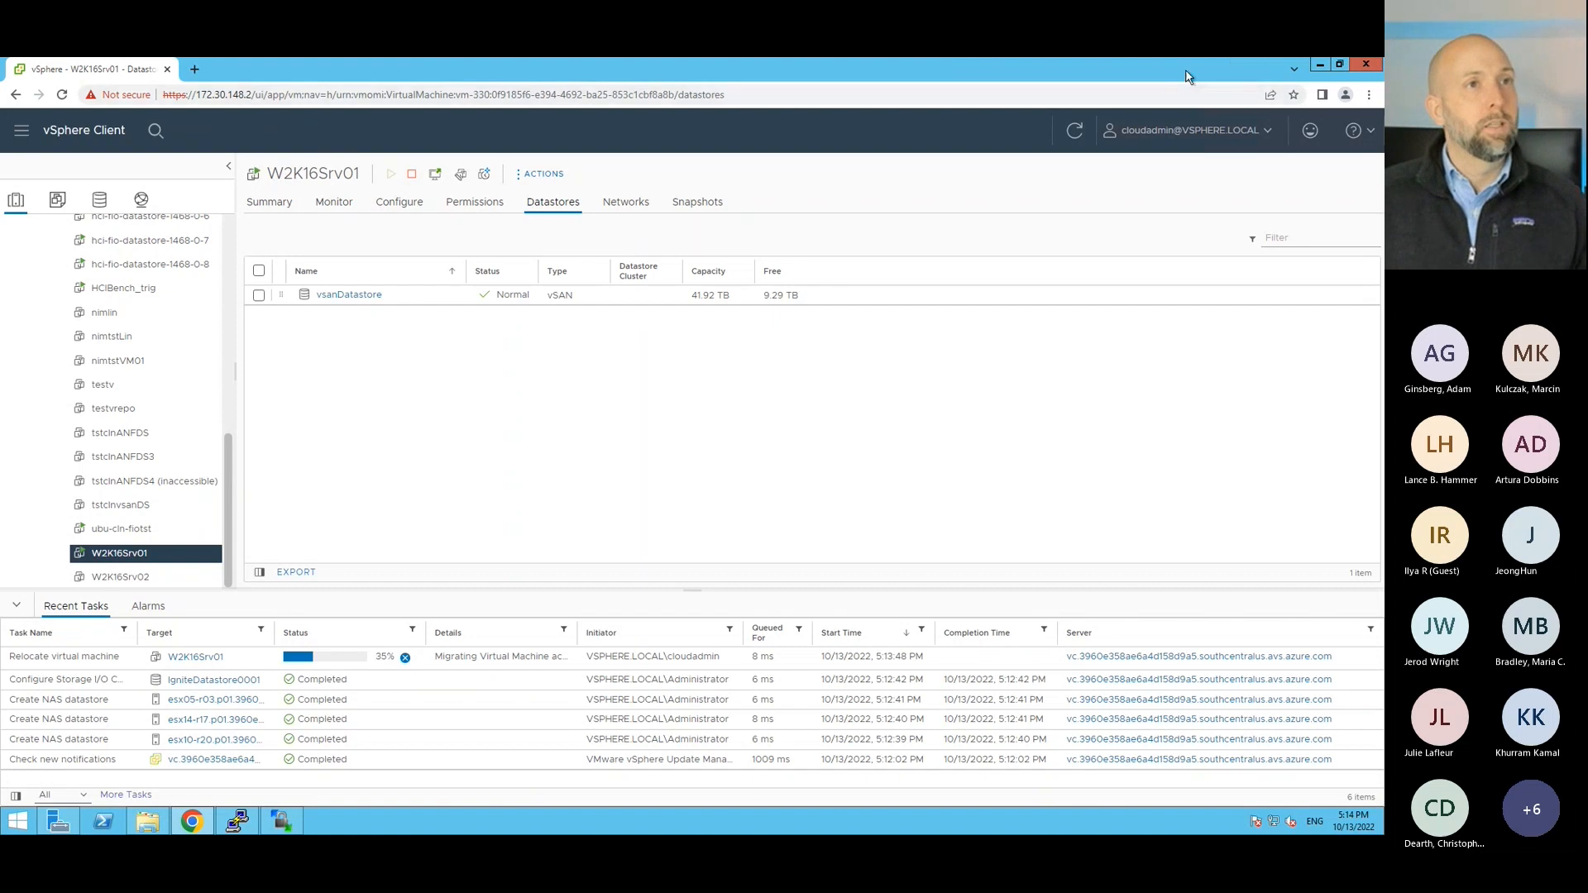
double_click(1013, 64)
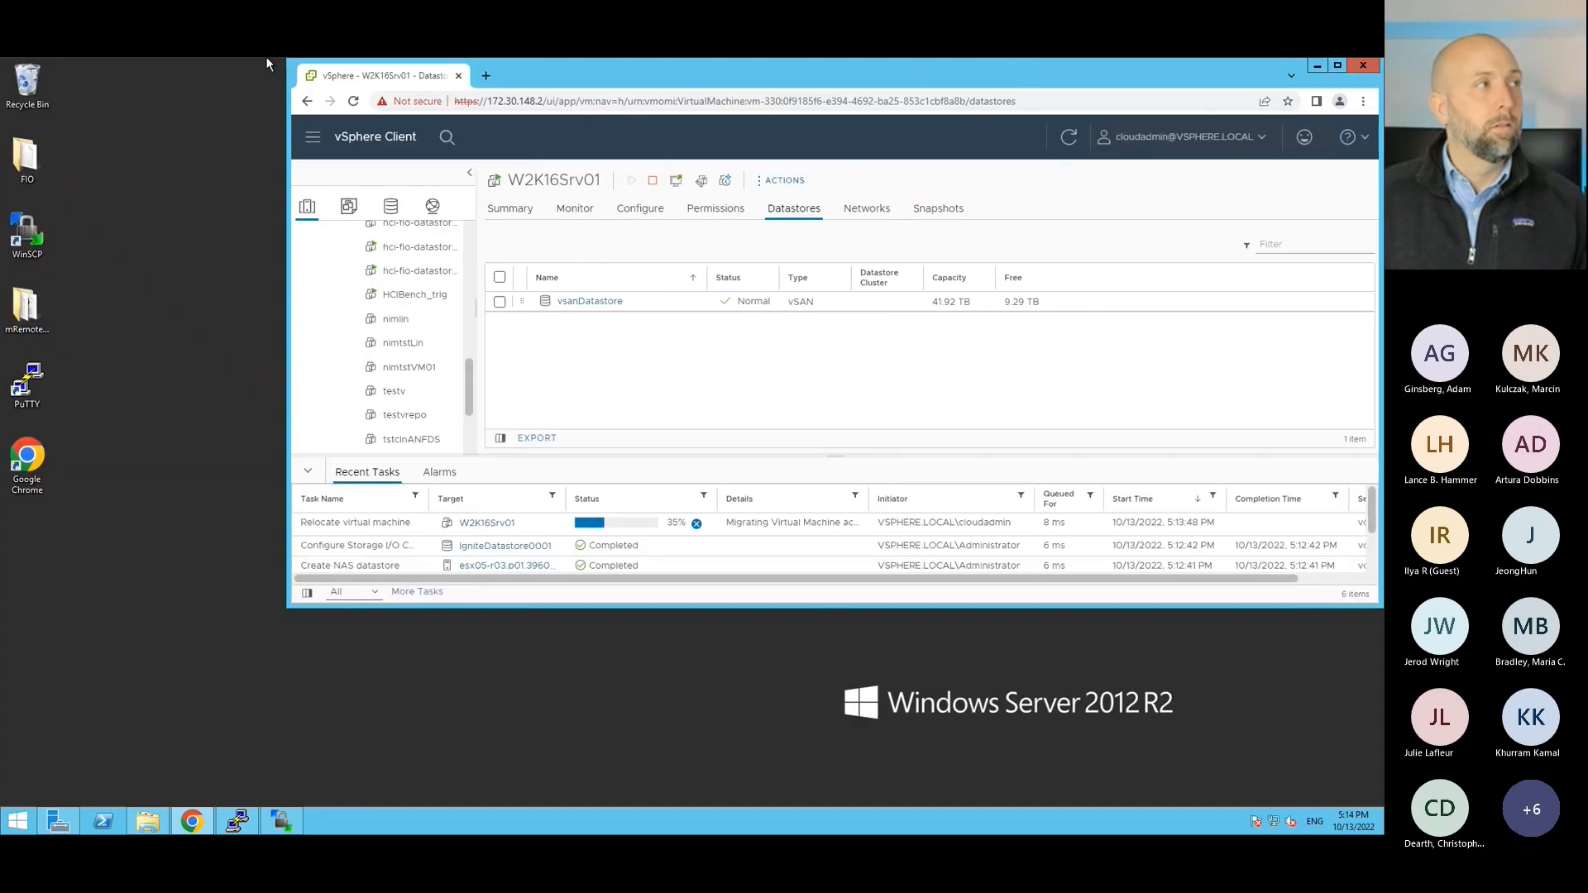
mouse_move(266, 57)
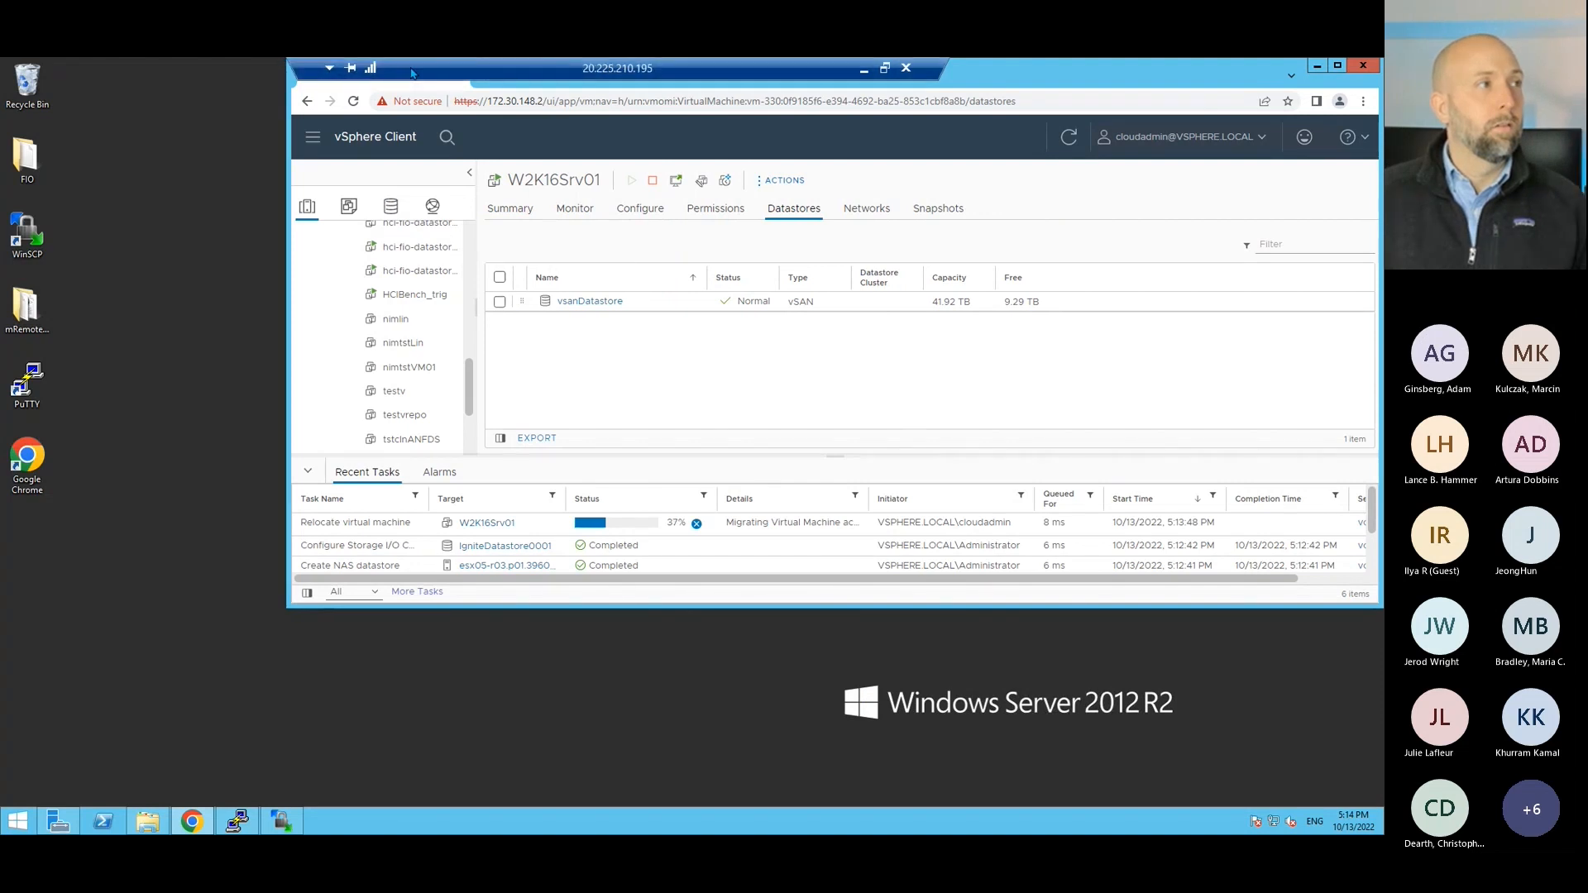
left_click(884, 68)
left_click(982, 239)
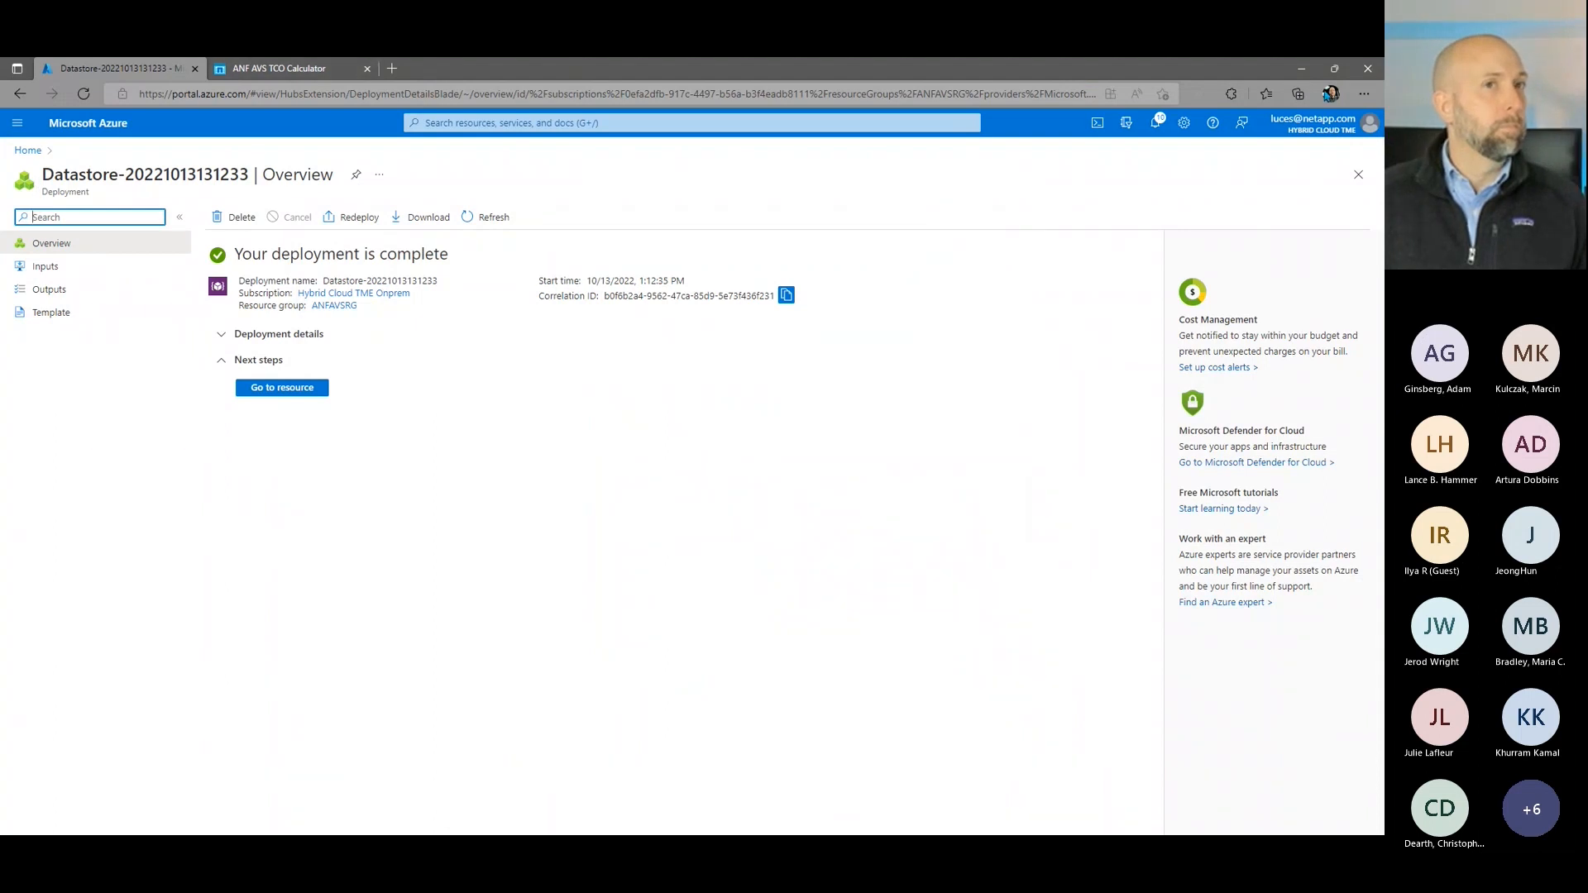
left_click(1304, 76)
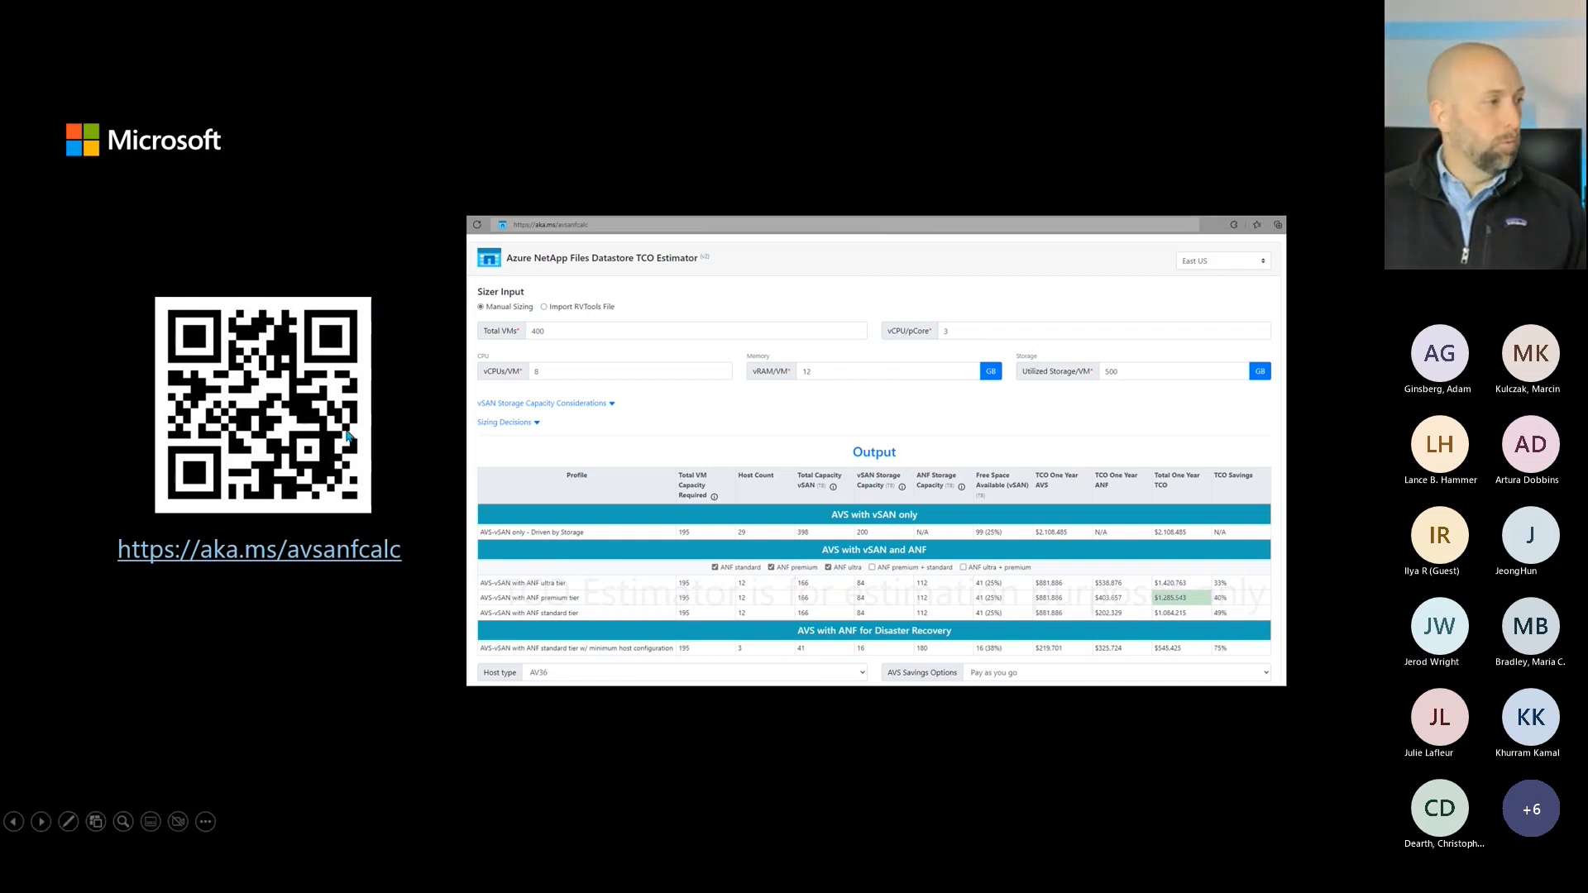
key("Right")
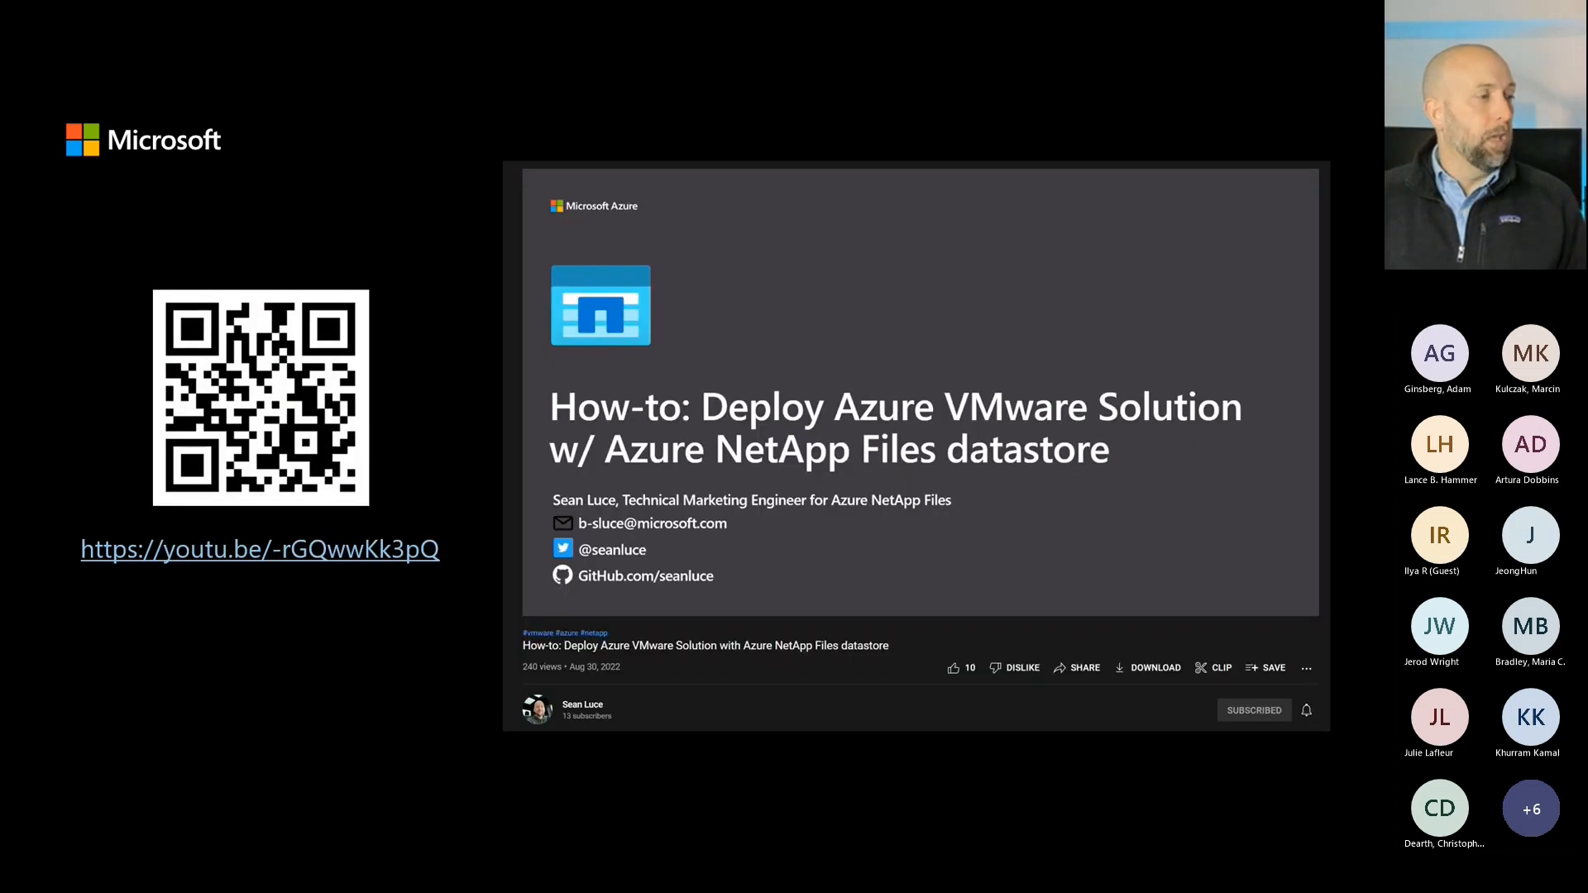